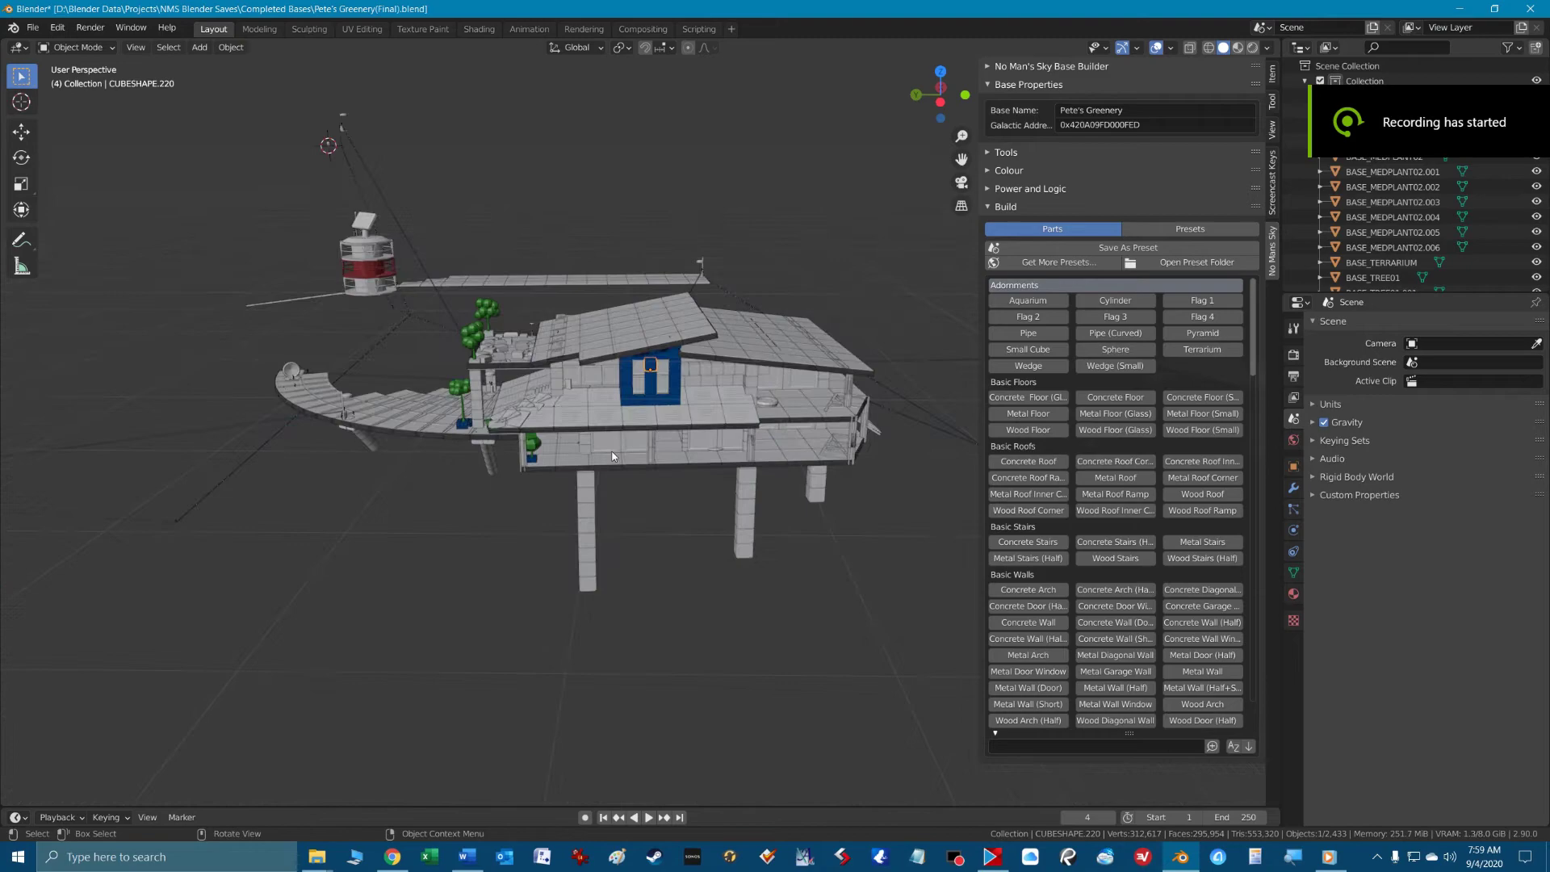
Orbit and pan the viewport around the finished greenery base
middle_drag(612, 456, 517, 456)
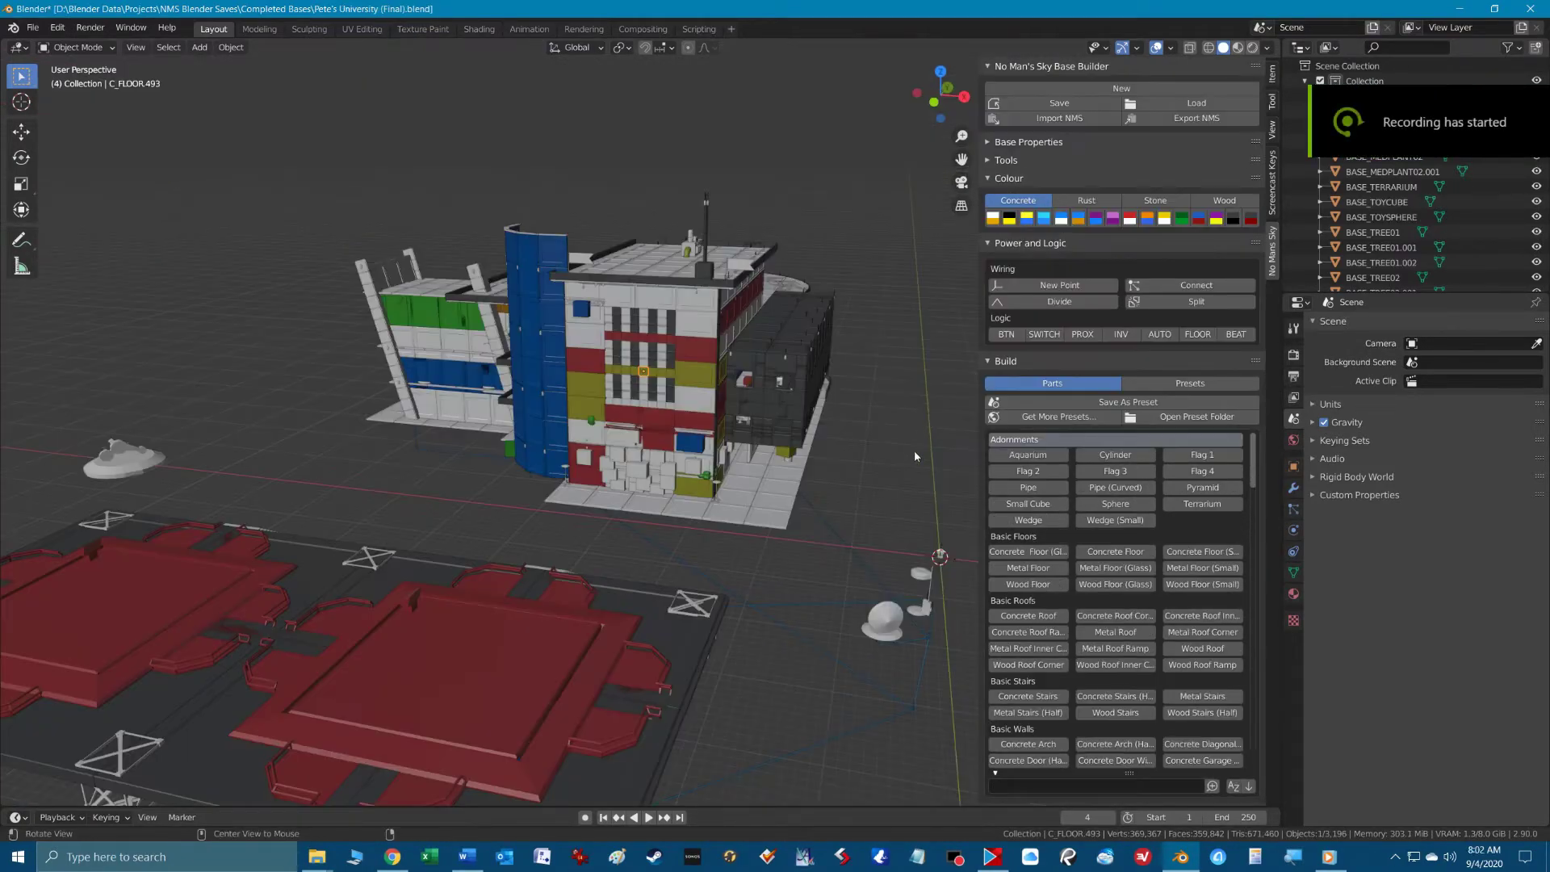
middle_drag(914, 448, 426, 464)
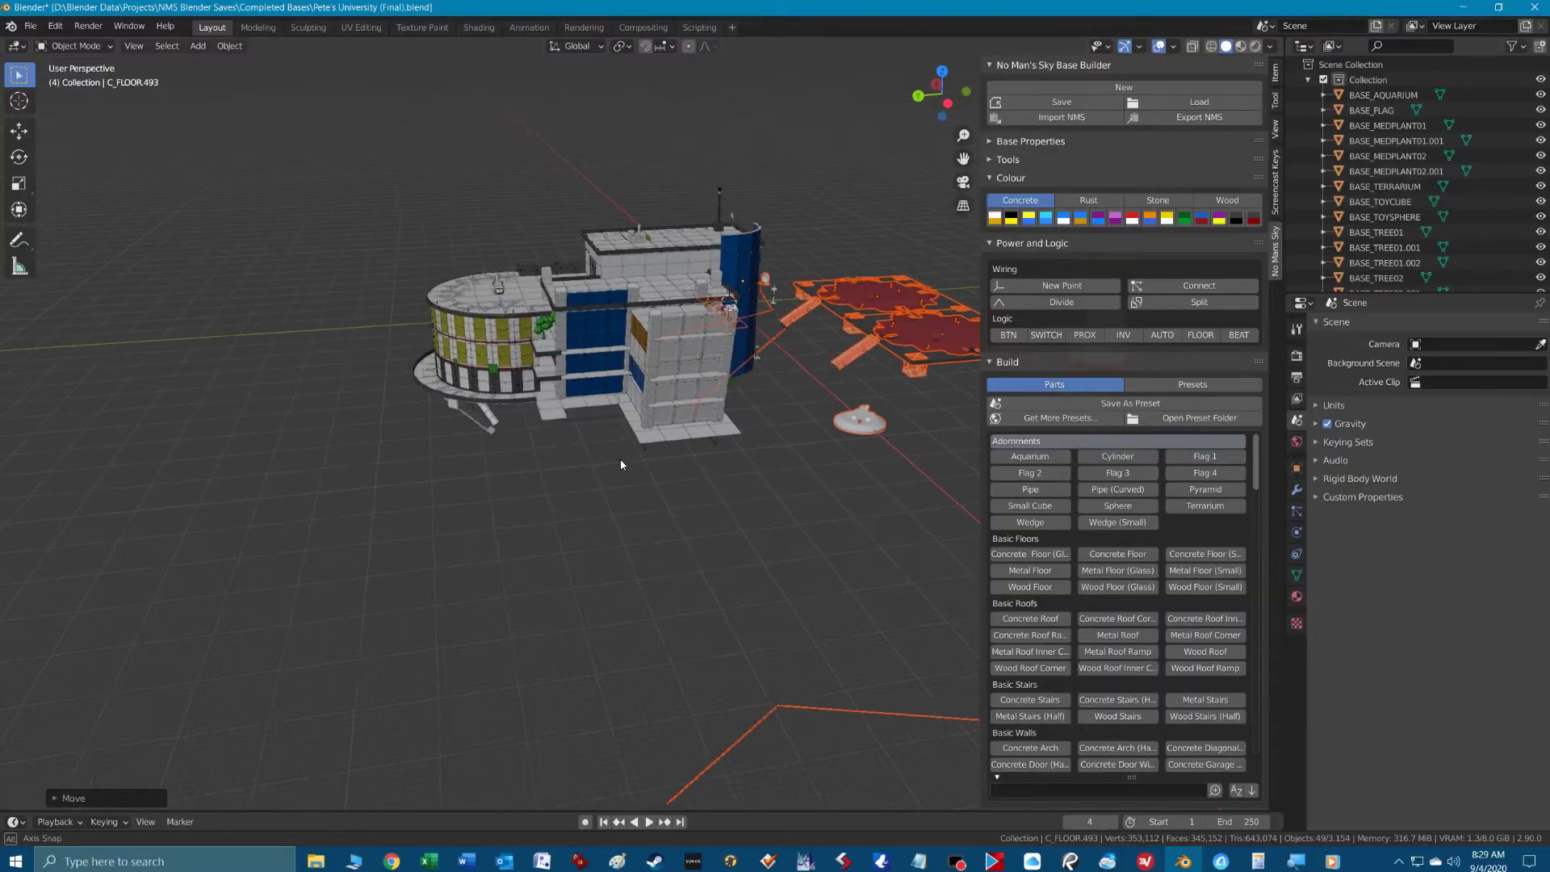
Zoom to a frontal view of the university base, then box-select and delete its upper buildings
scroll(620, 459, up, 5)
middle_drag(610, 428, 647, 516)
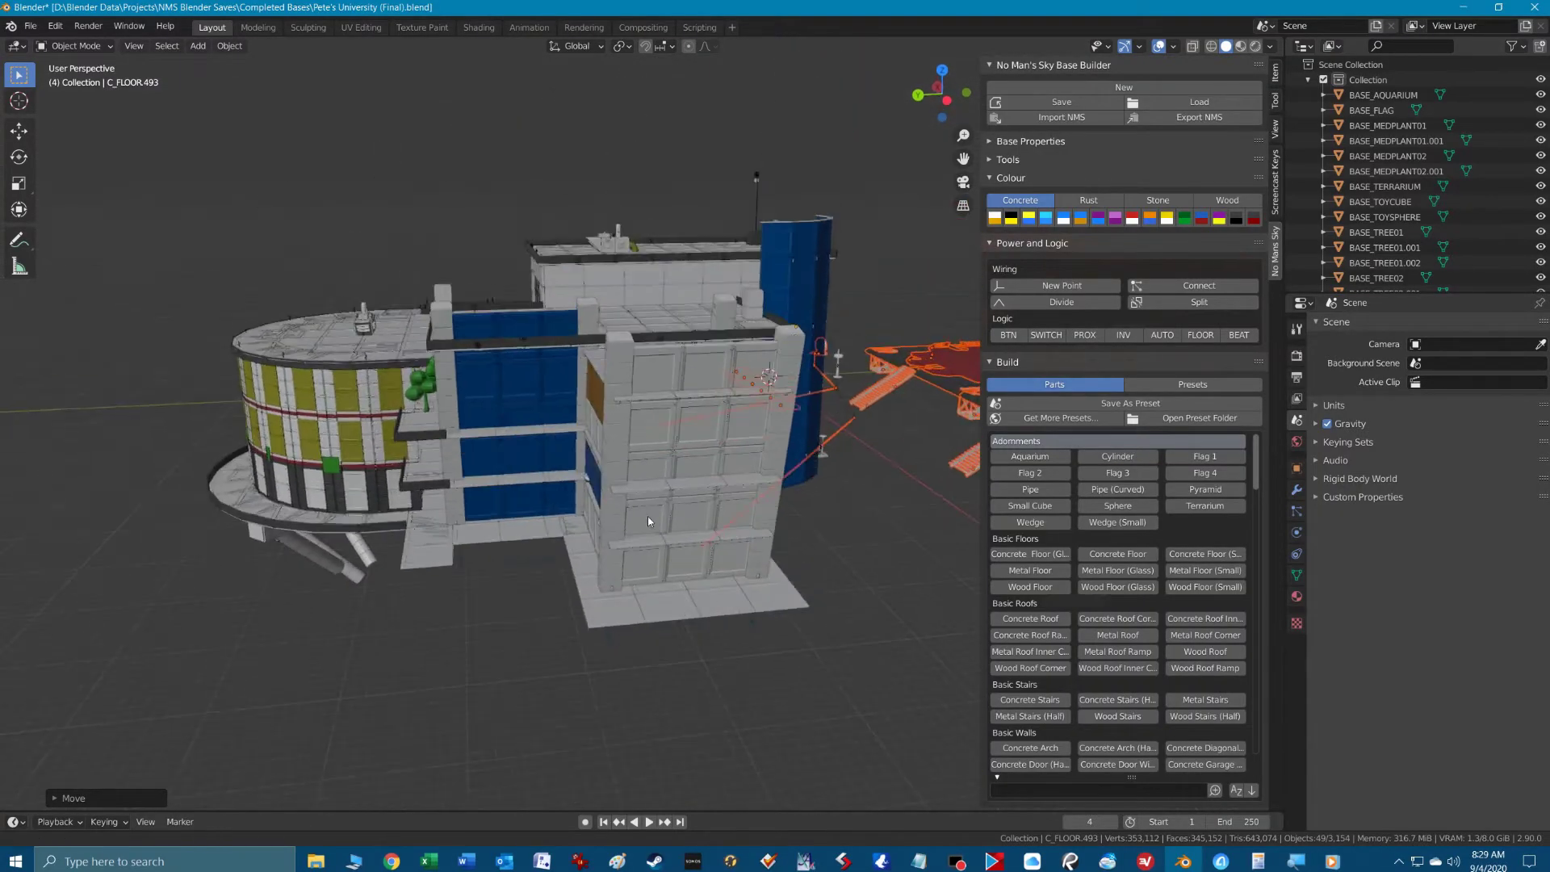
drag(177, 184, 911, 369)
key(Delete)
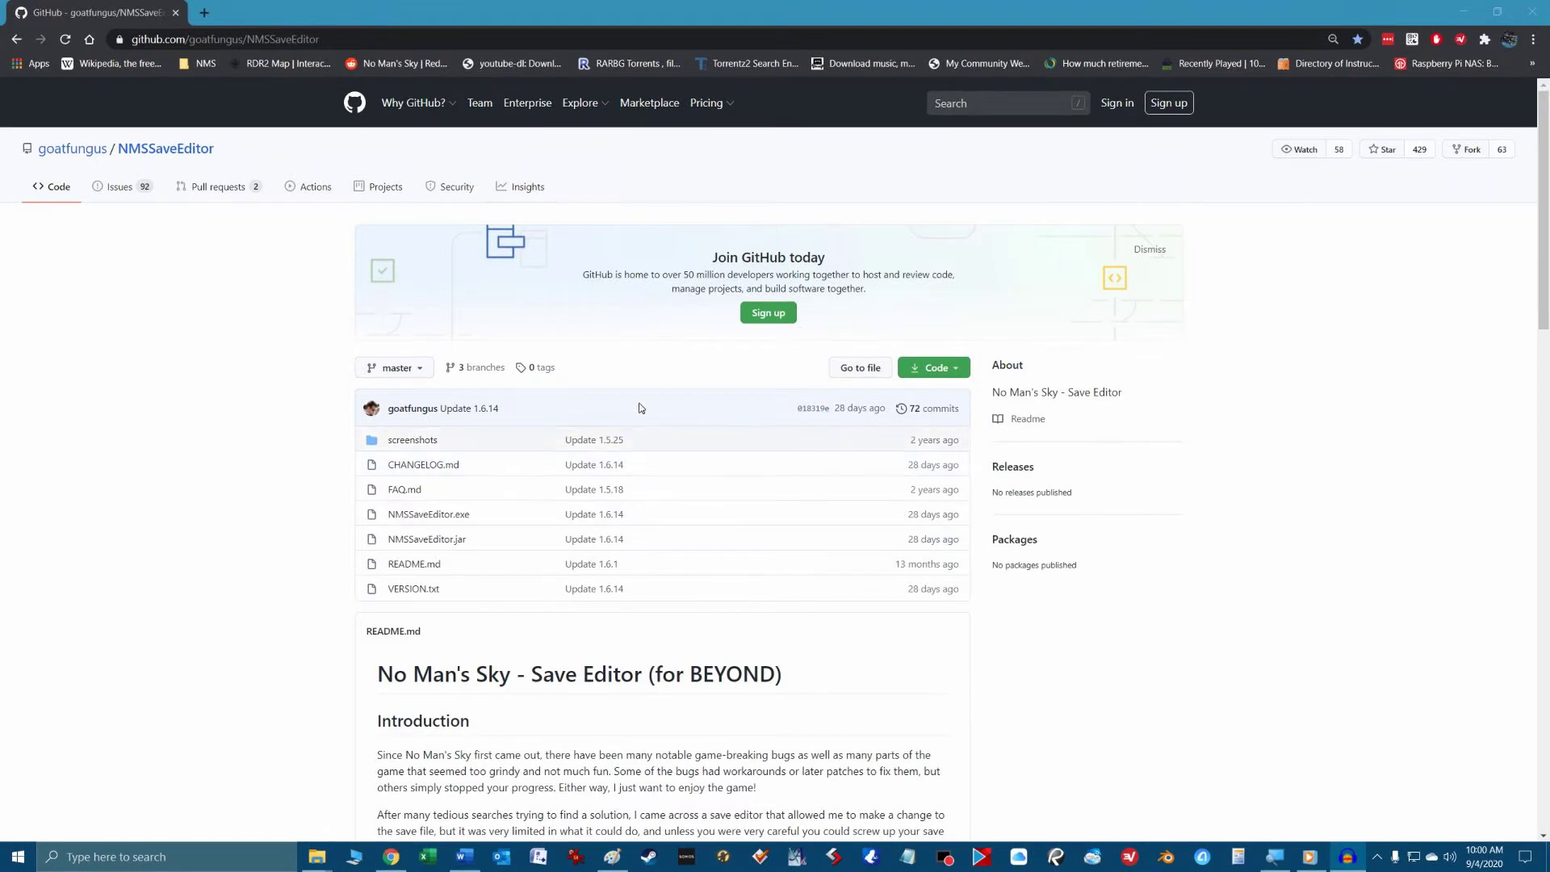
Look over the NMSSaveEditor README heading and select the repository's web address
scroll(643, 414, down, 4)
scroll(642, 412, up, 1)
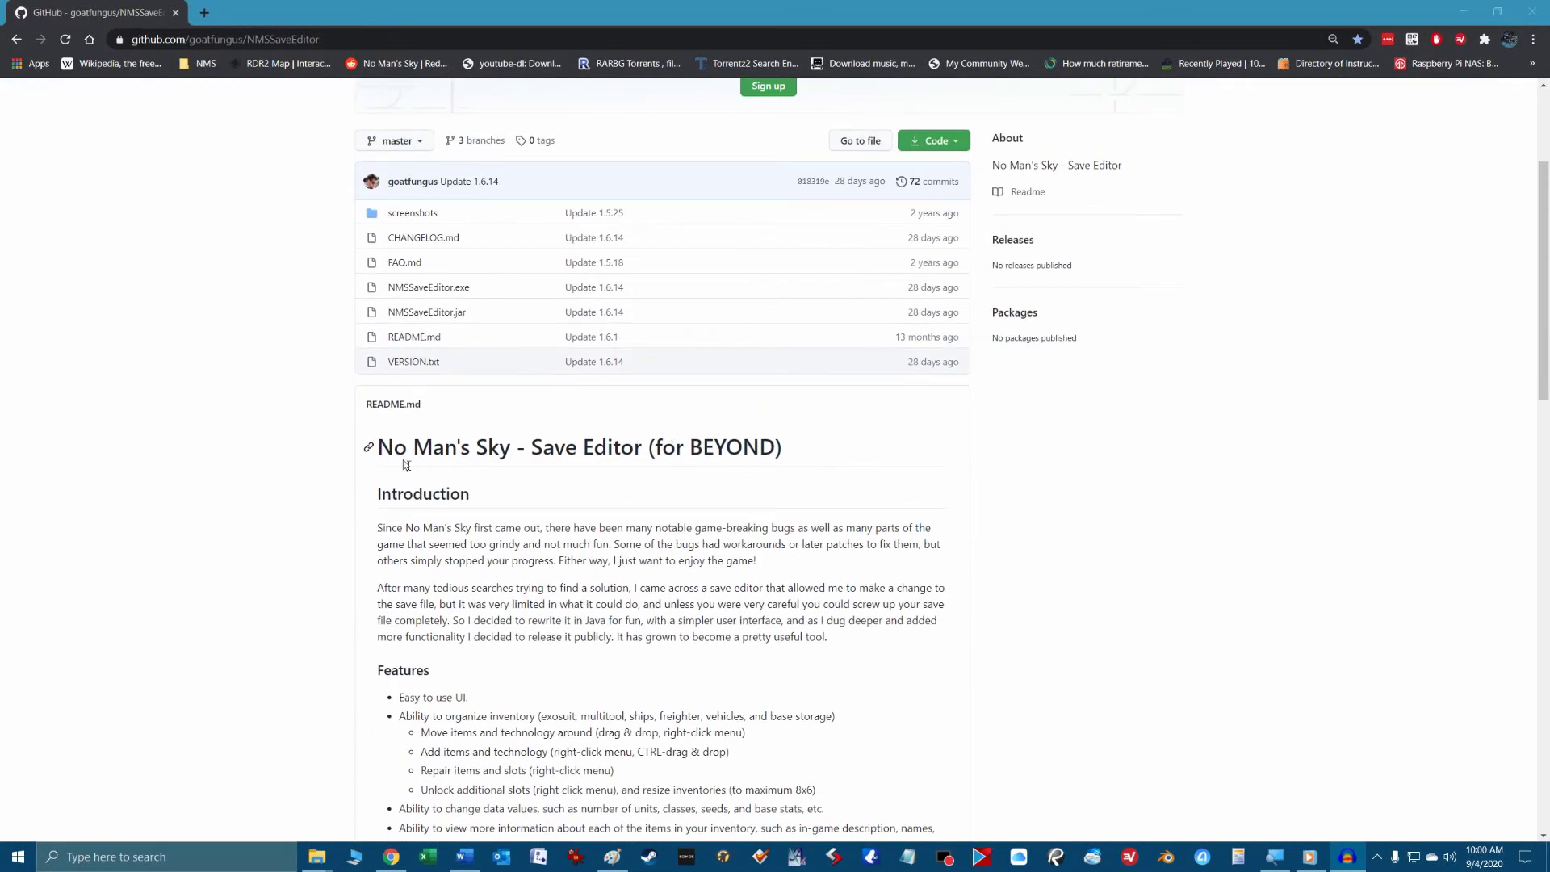
drag(387, 450, 801, 448)
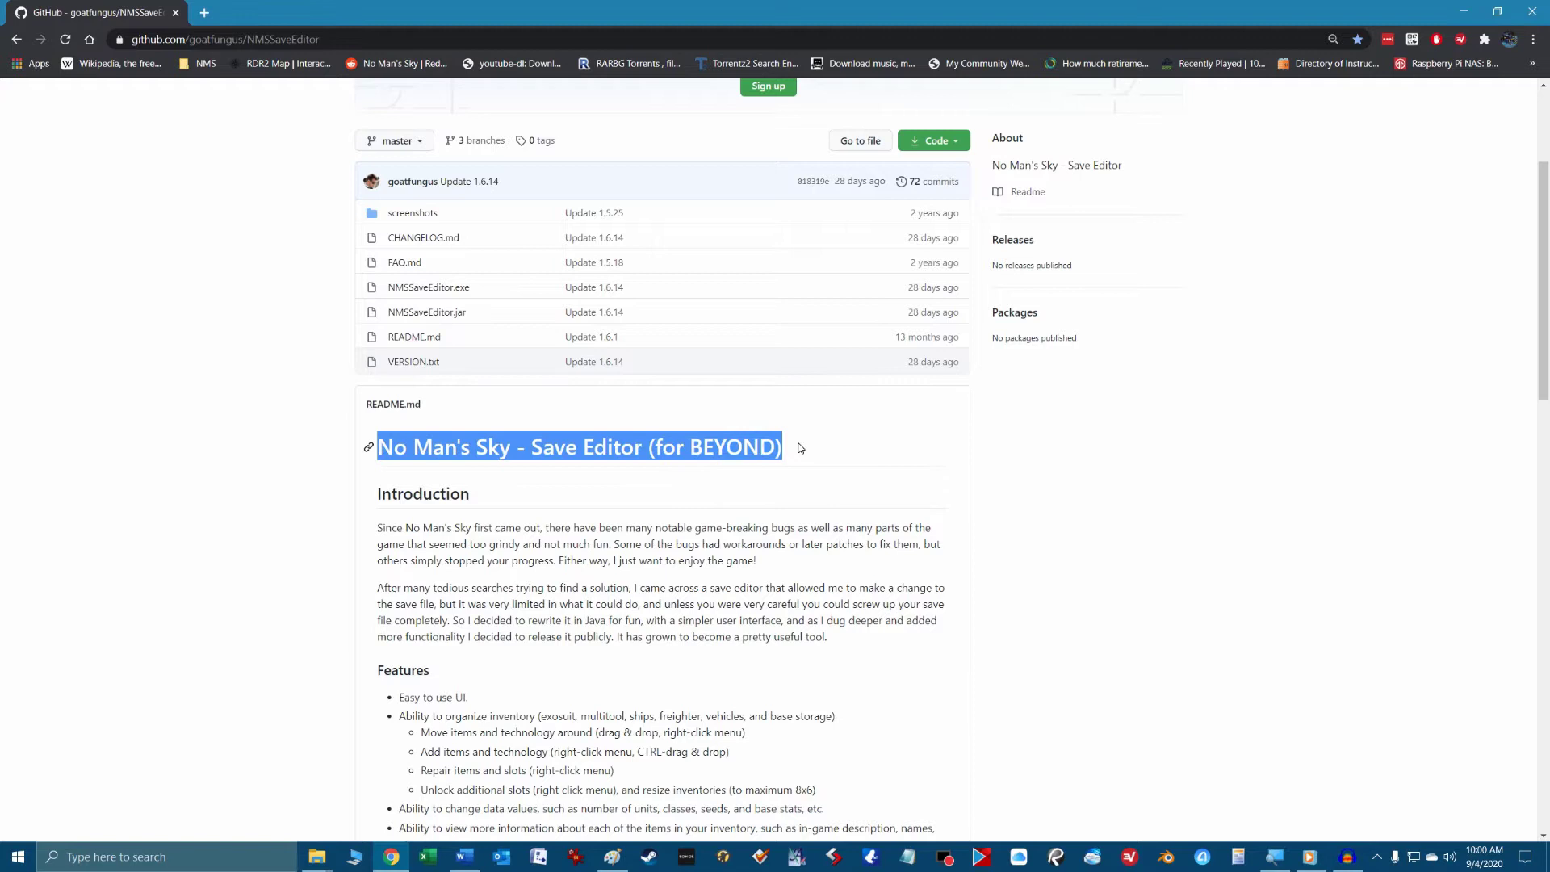
click(855, 446)
drag(376, 446, 825, 449)
click(863, 449)
scroll(418, 264, up, 3)
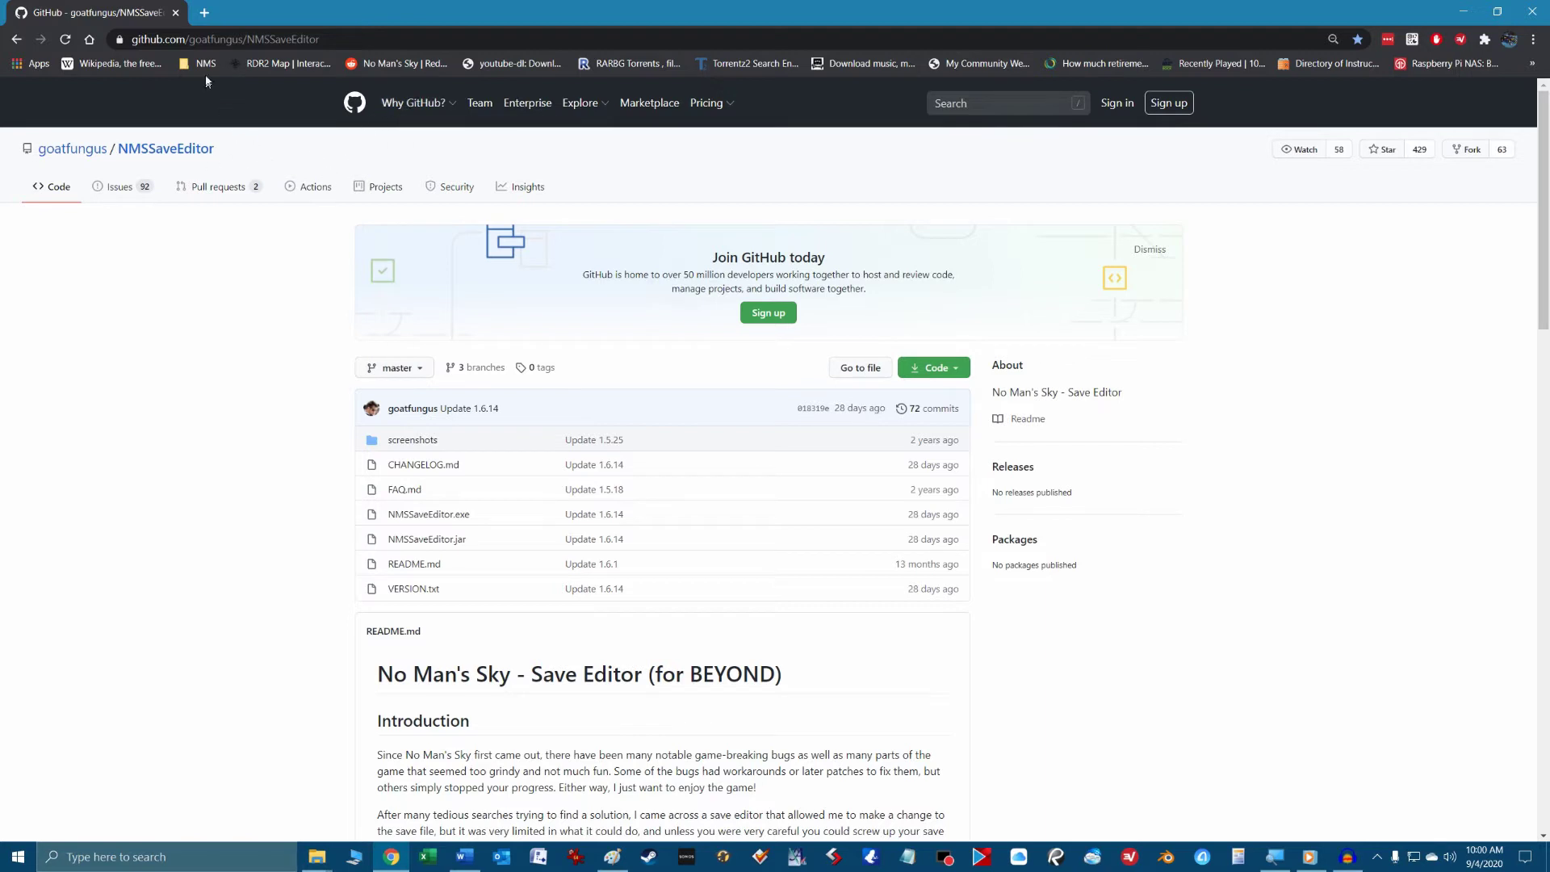
click(345, 39)
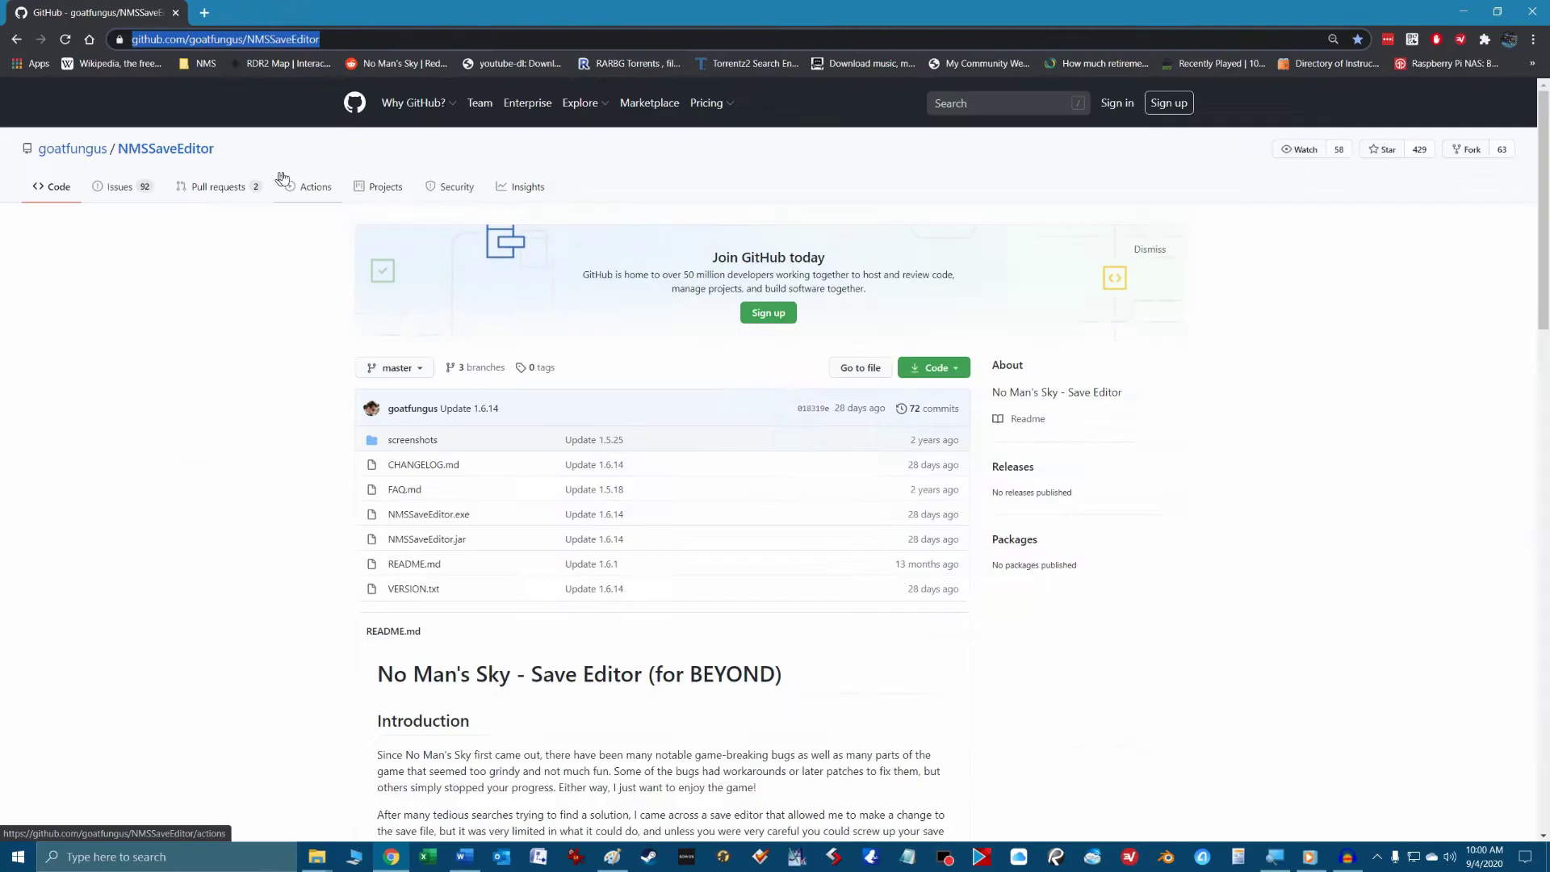
Download NMSSaveEditor.exe from the README's 'latest version' link
scroll(985, 579, down, 3)
scroll(984, 580, down, 15)
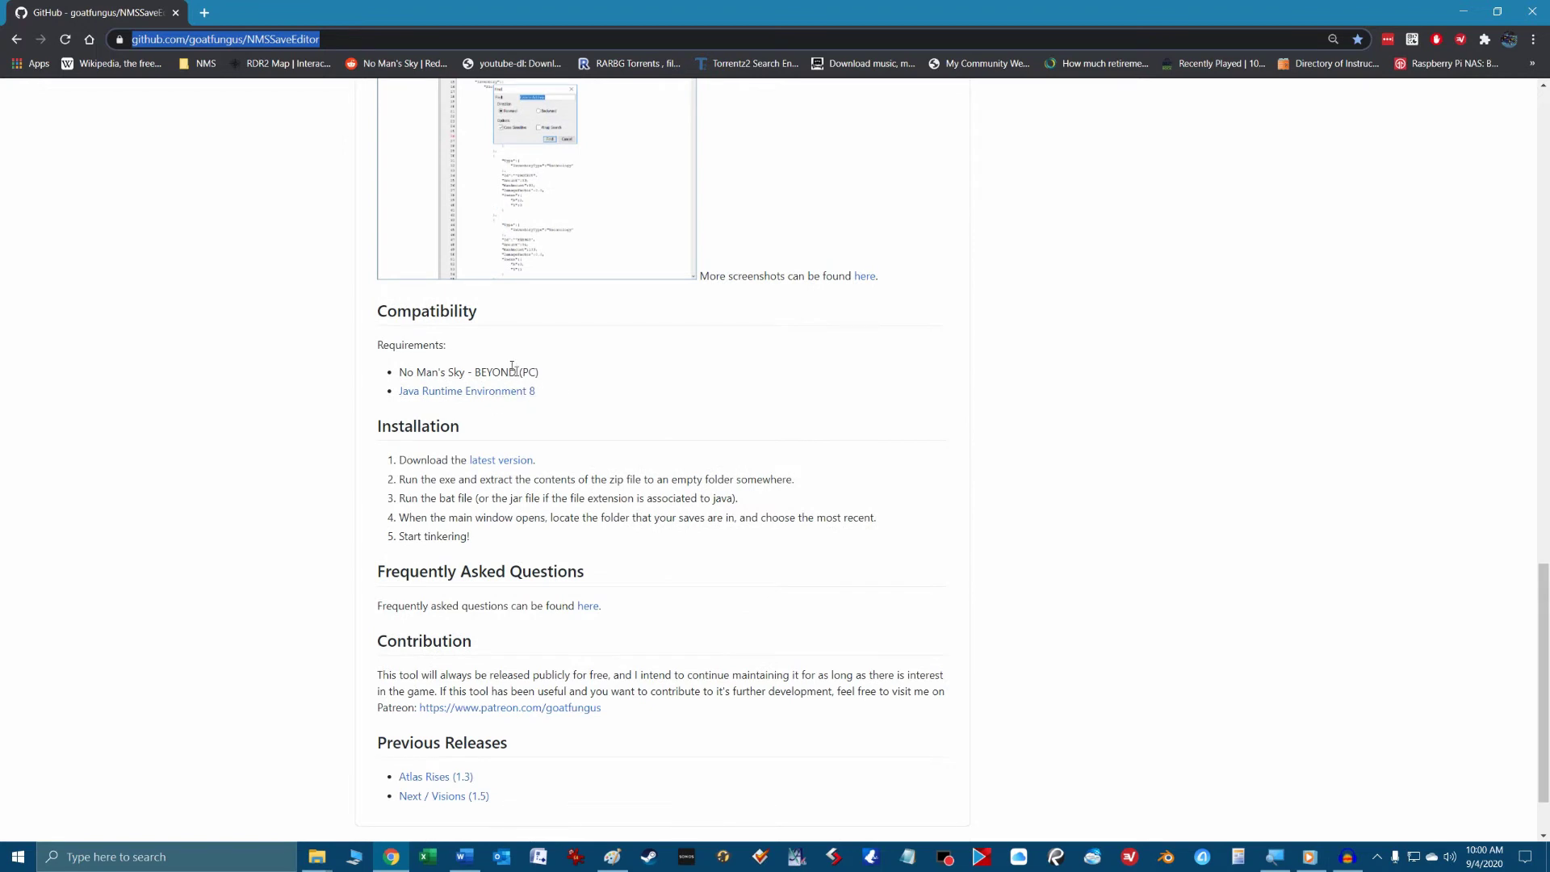
click(513, 462)
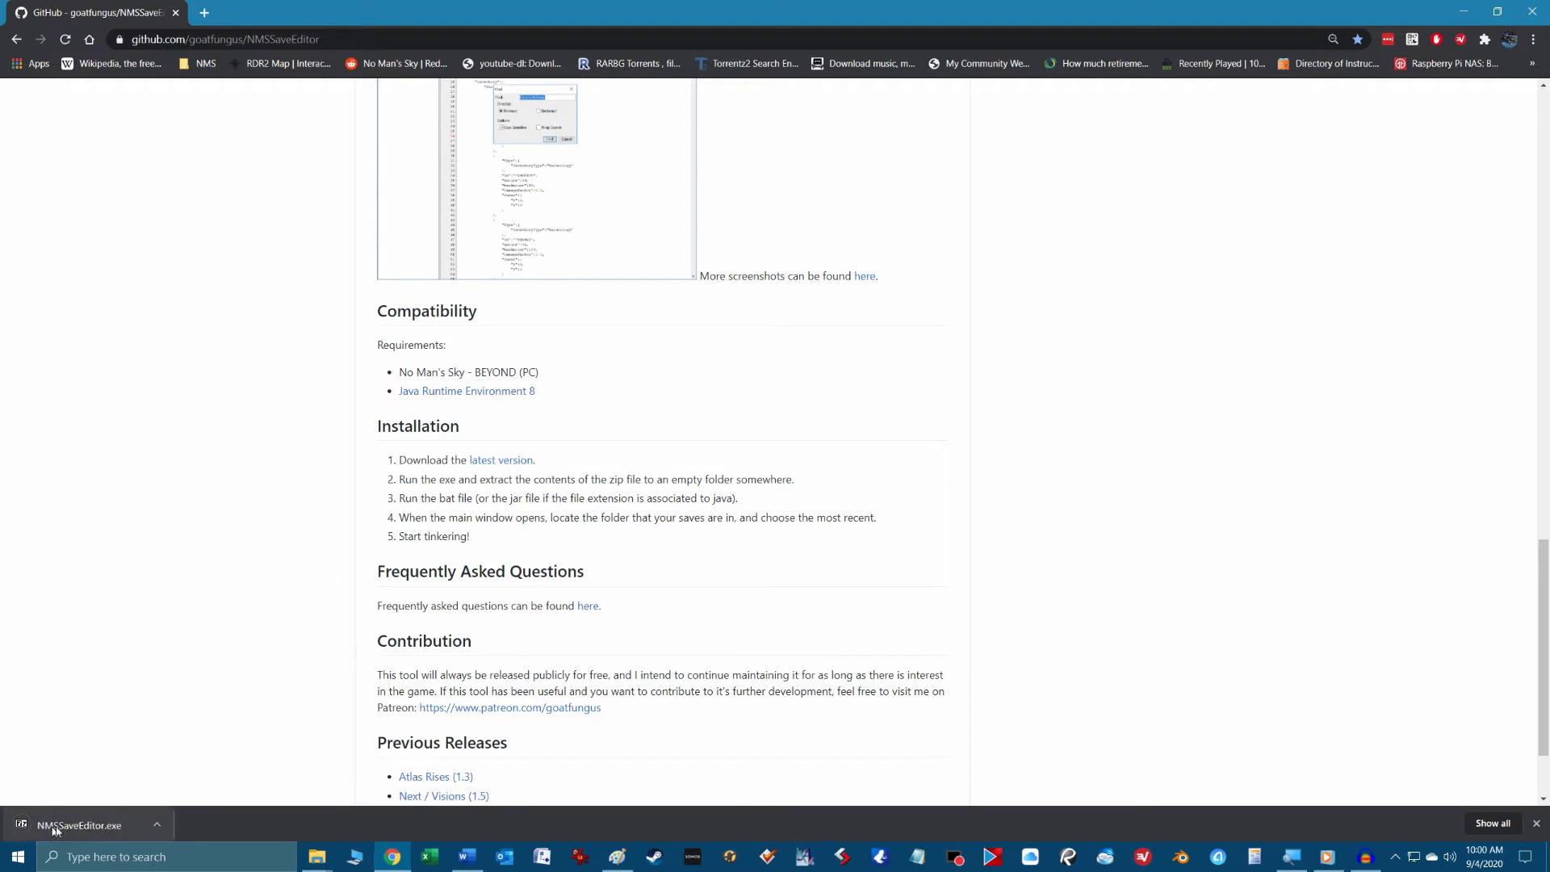
Run the downloaded NMSSaveEditor.exe anyway past the SmartScreen warning
click(95, 826)
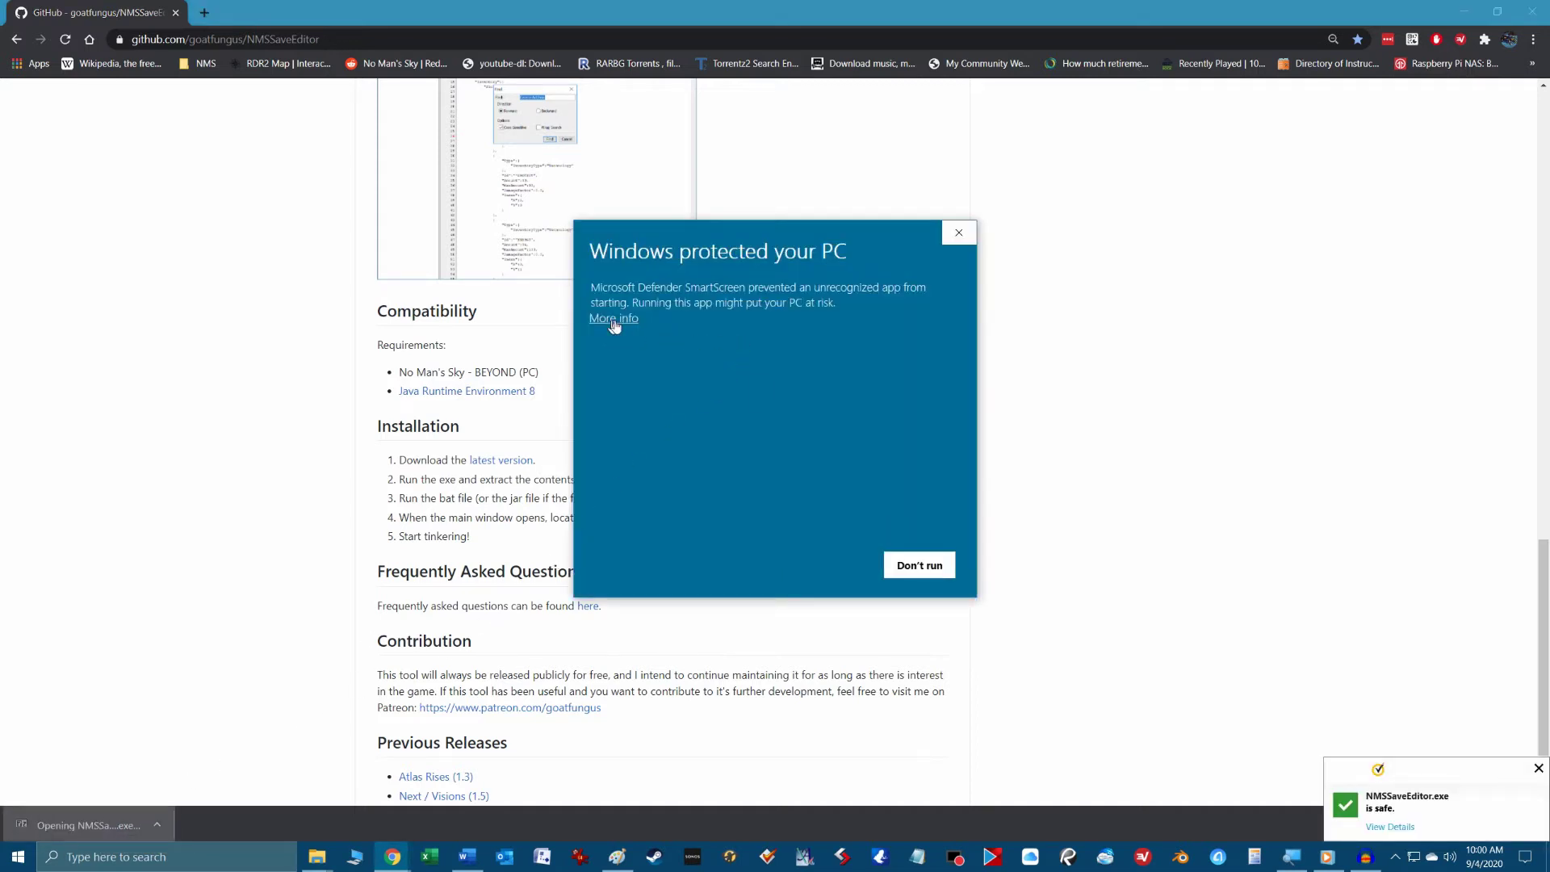
click(614, 320)
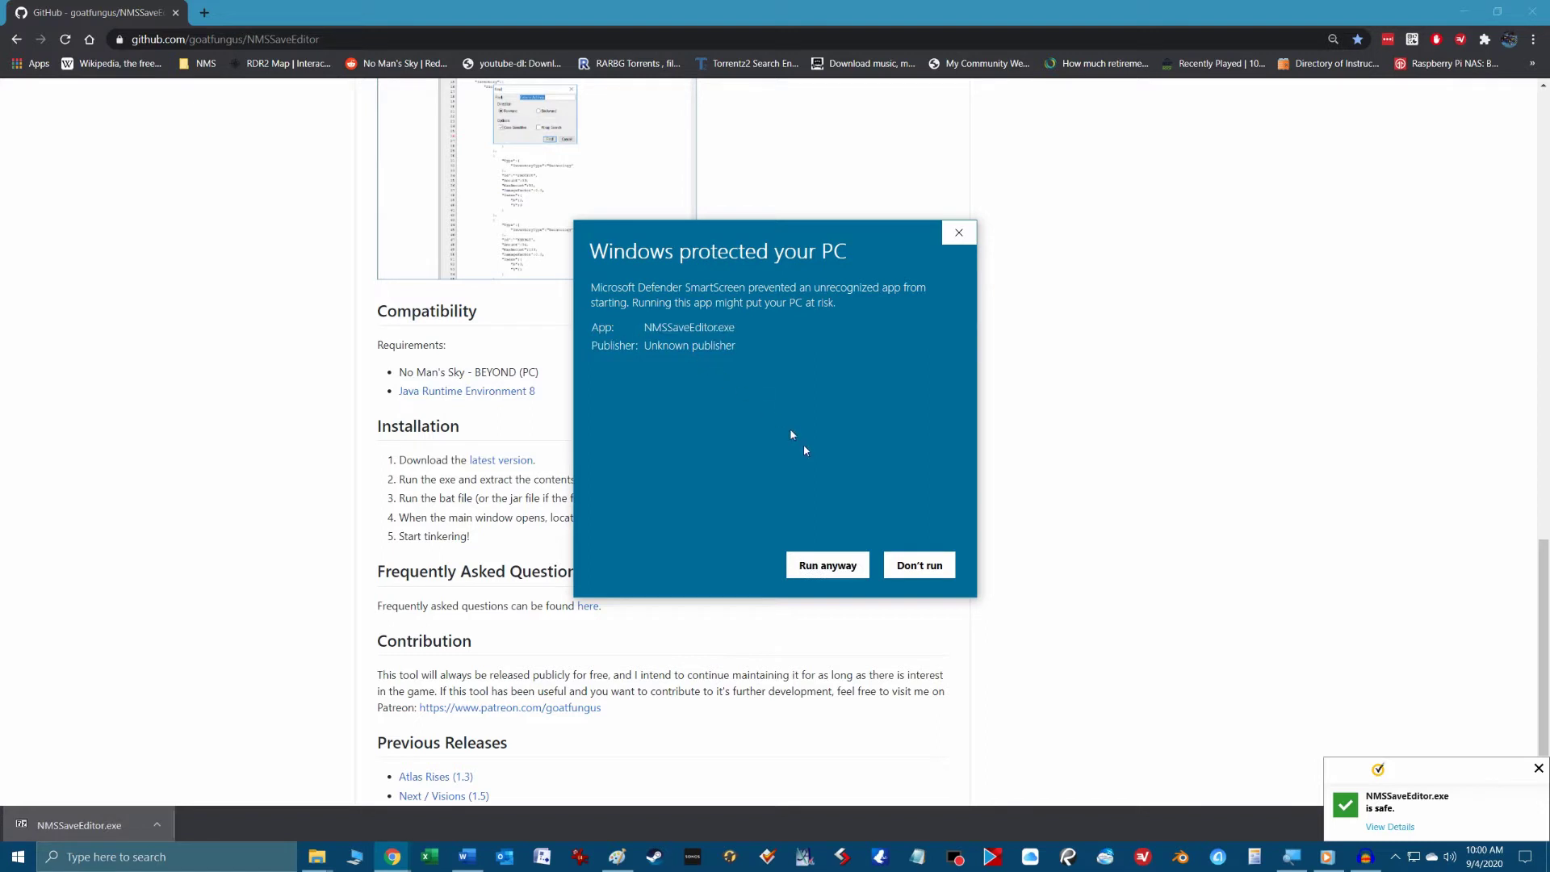
click(827, 565)
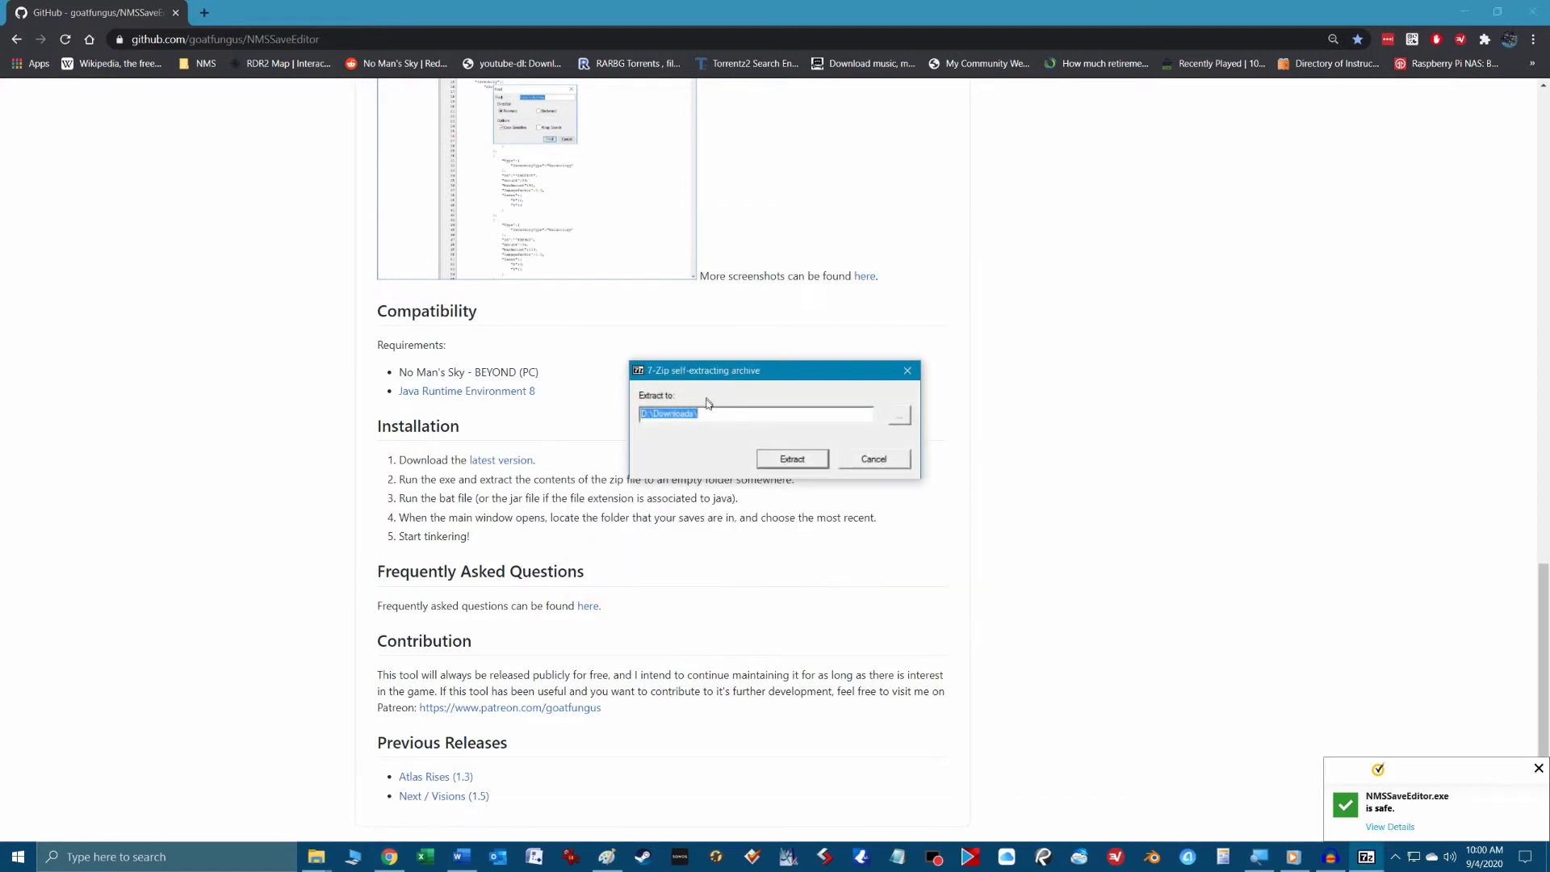
Extract the archive into D:\Downloads, then show the desktop
click(729, 409)
click(792, 459)
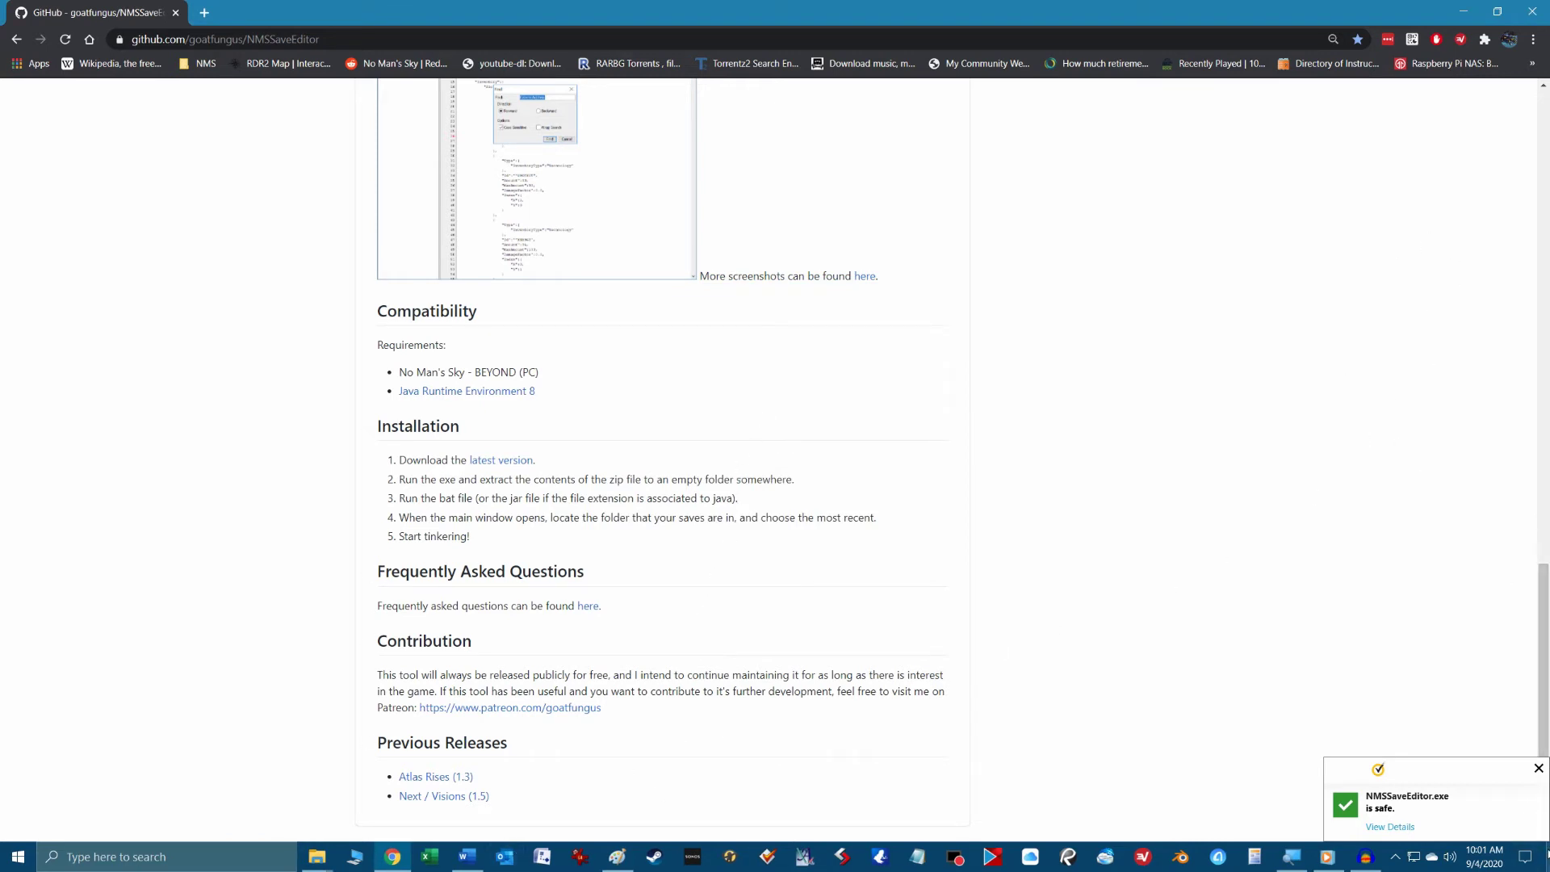
click(1546, 852)
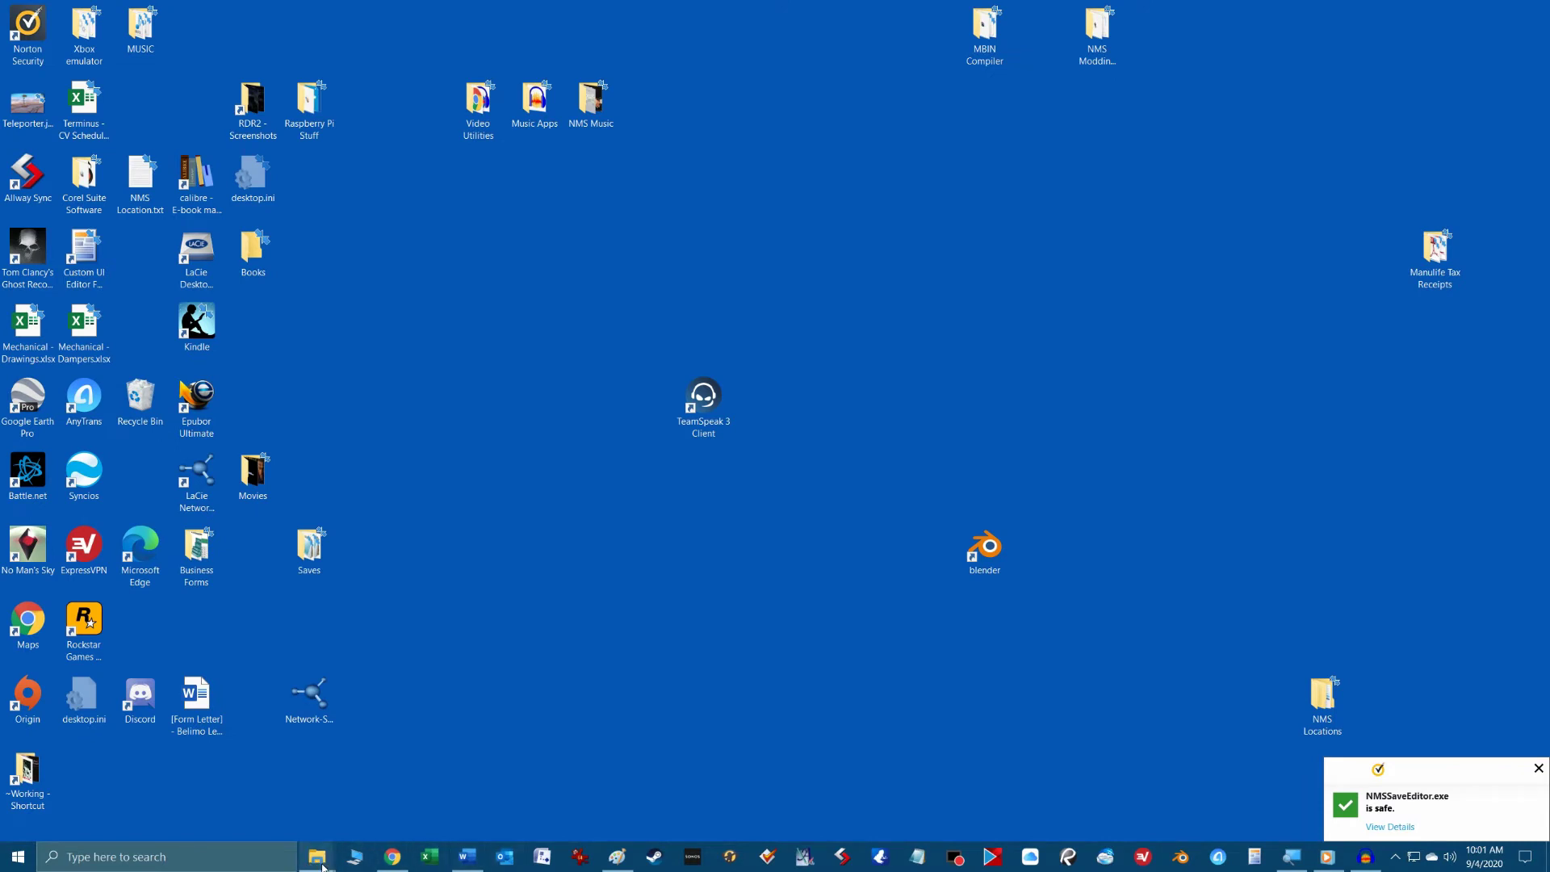
Open the extracted NMSEditor folder under Backup (D:) > Downloads in File Explorer
mouse_move(316, 856)
click(494, 790)
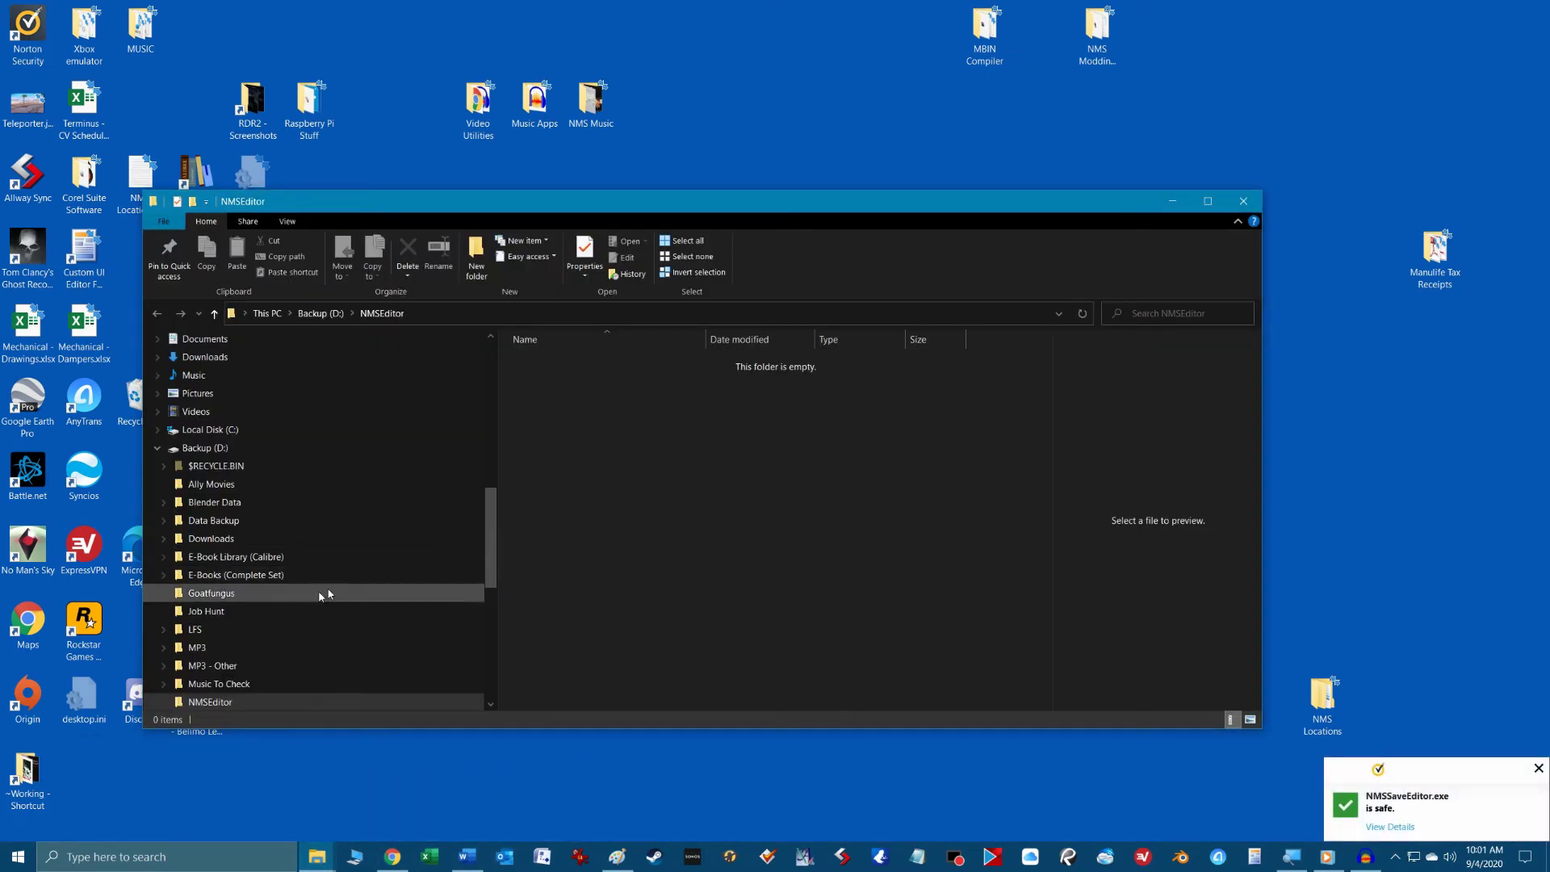
click(235, 448)
click(233, 543)
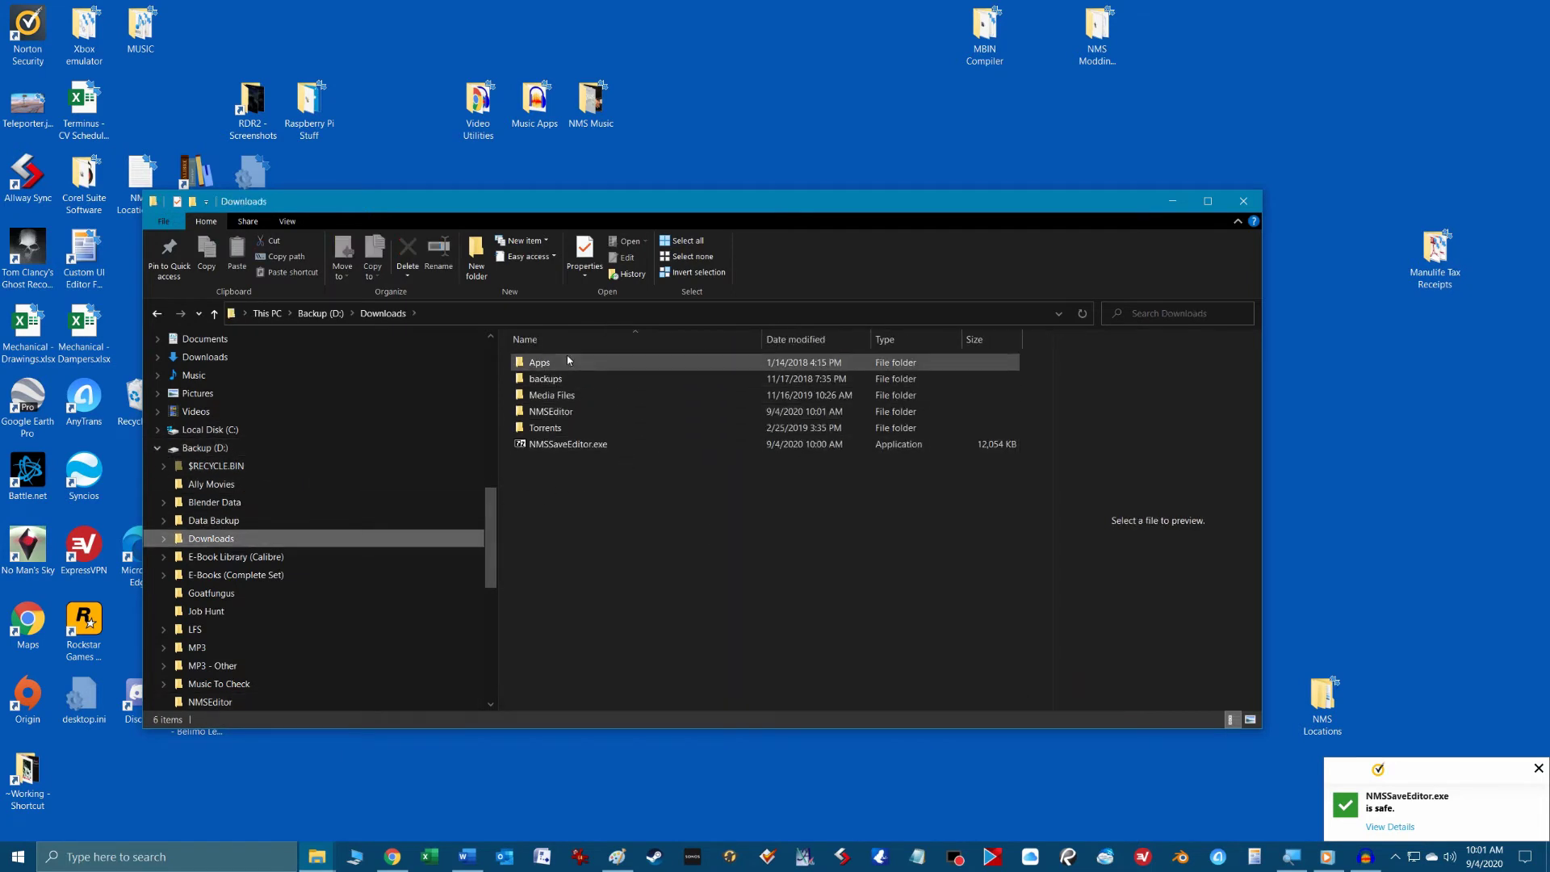
double_click(568, 414)
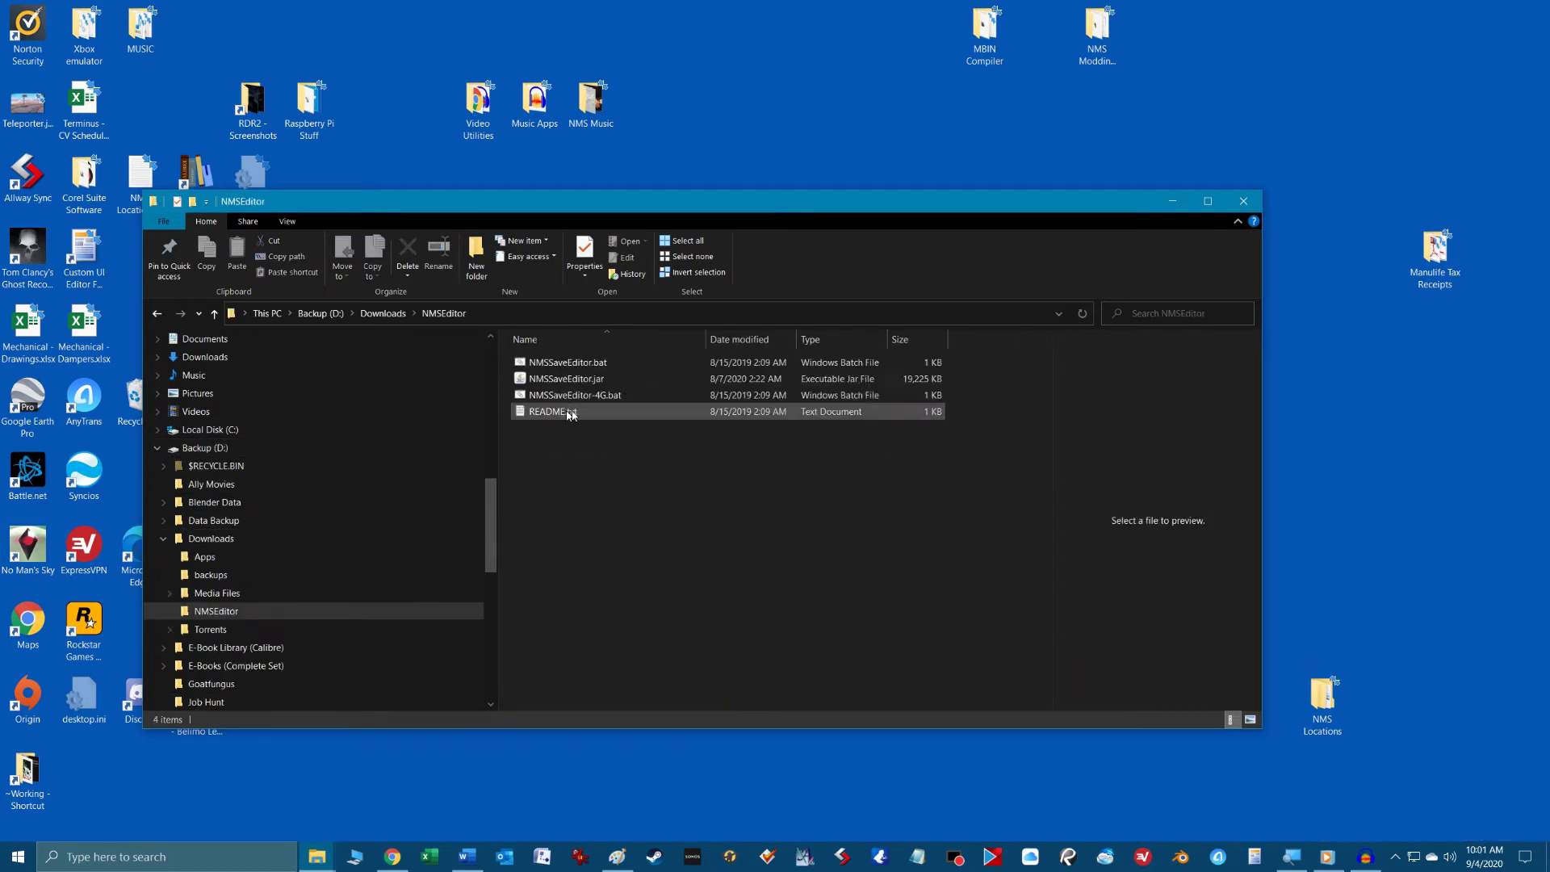
Make a desktop shortcut to NMSSaveEditor.bat, then minimize the folder window
click(581, 365)
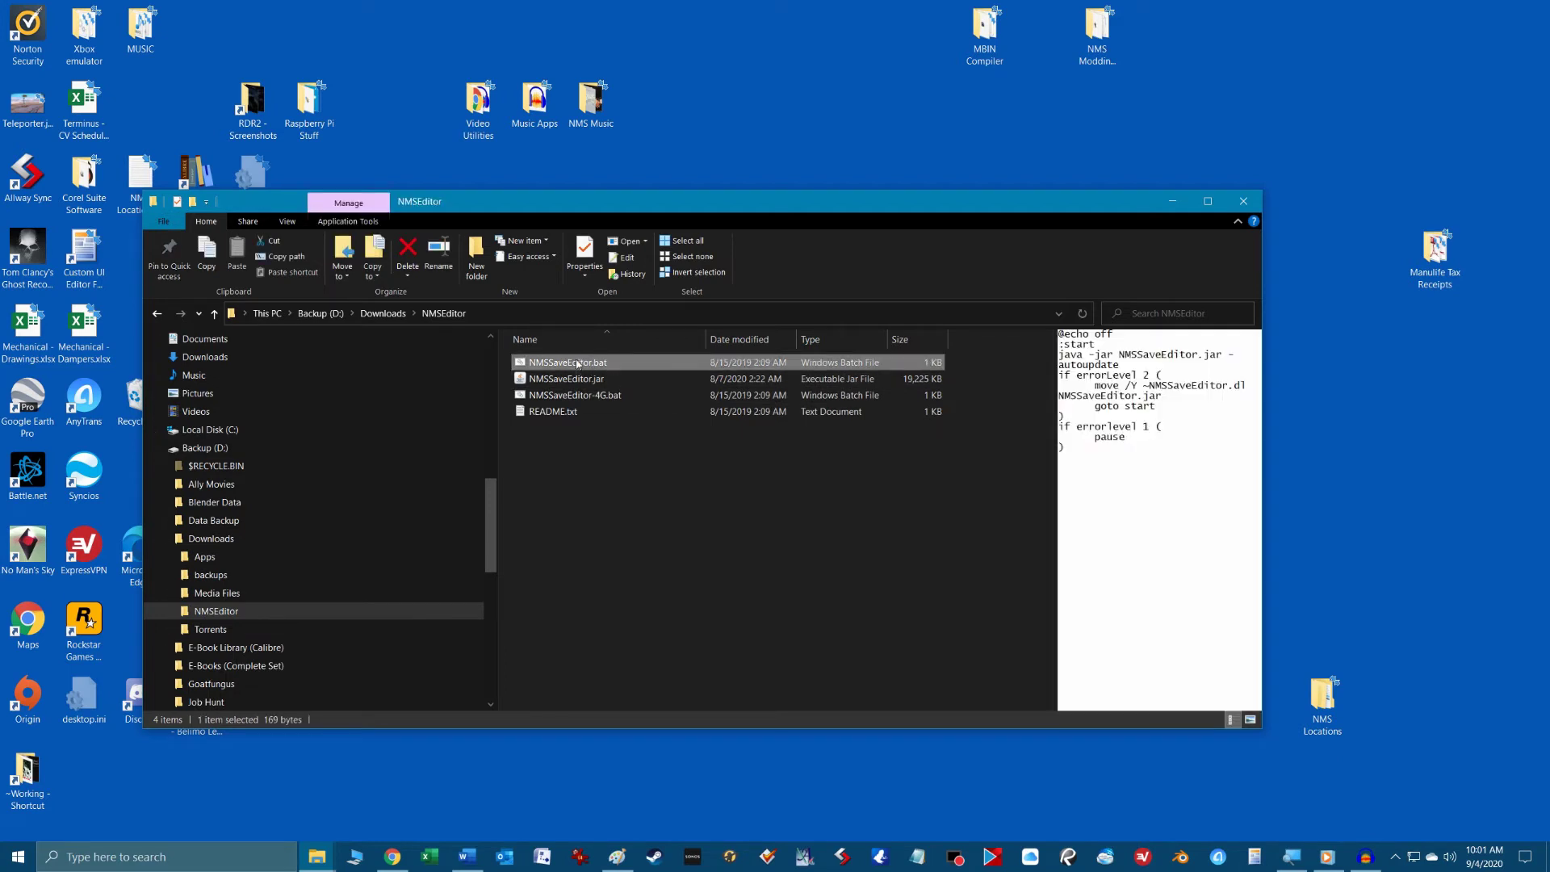
drag(578, 365, 1122, 800)
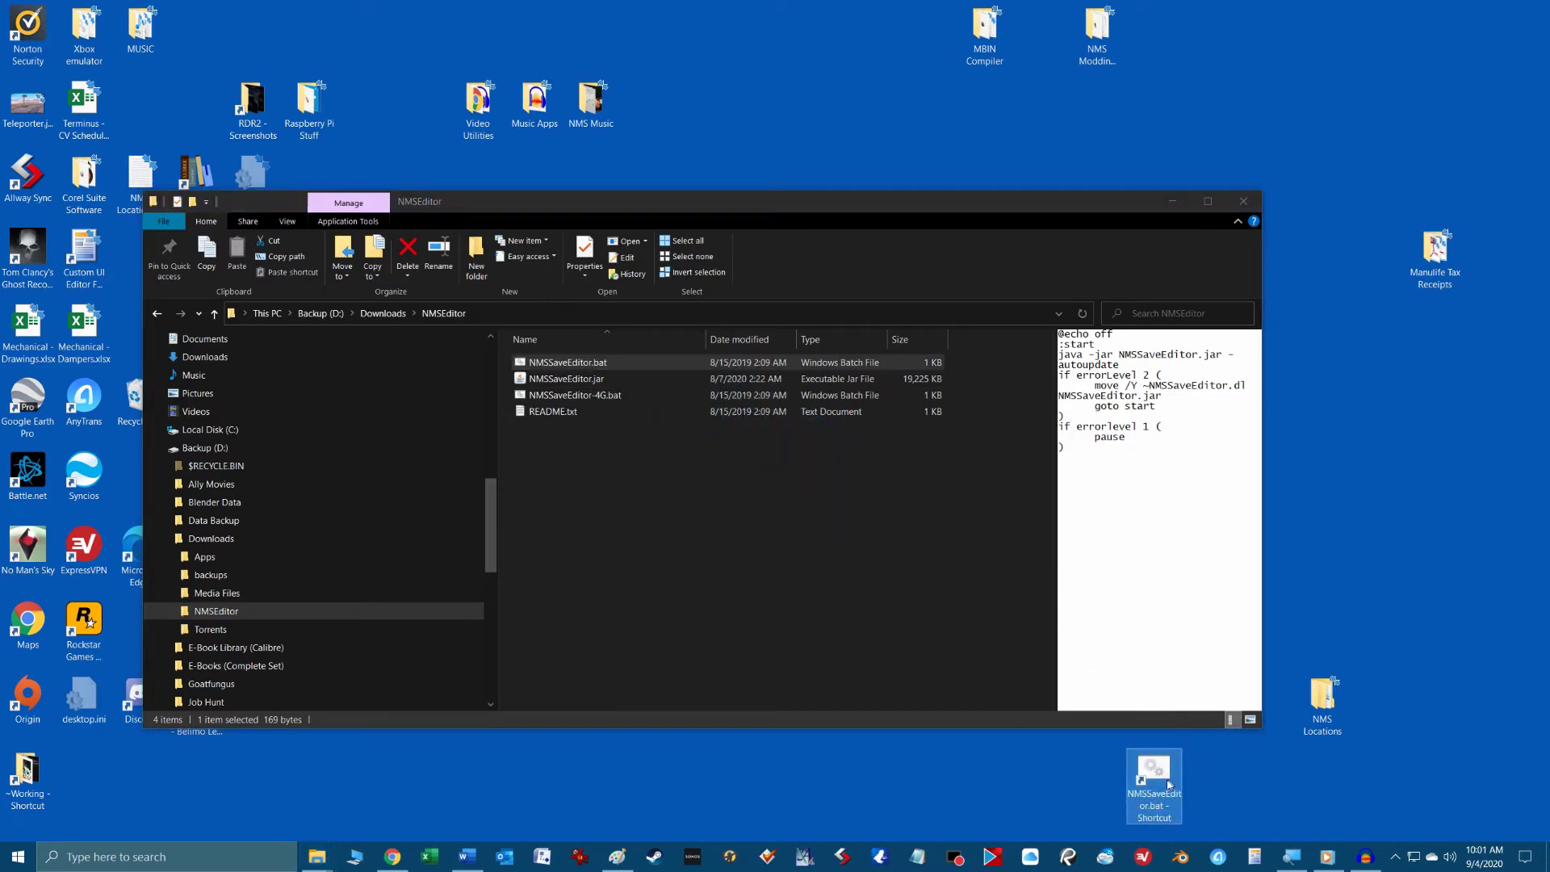
click(1172, 202)
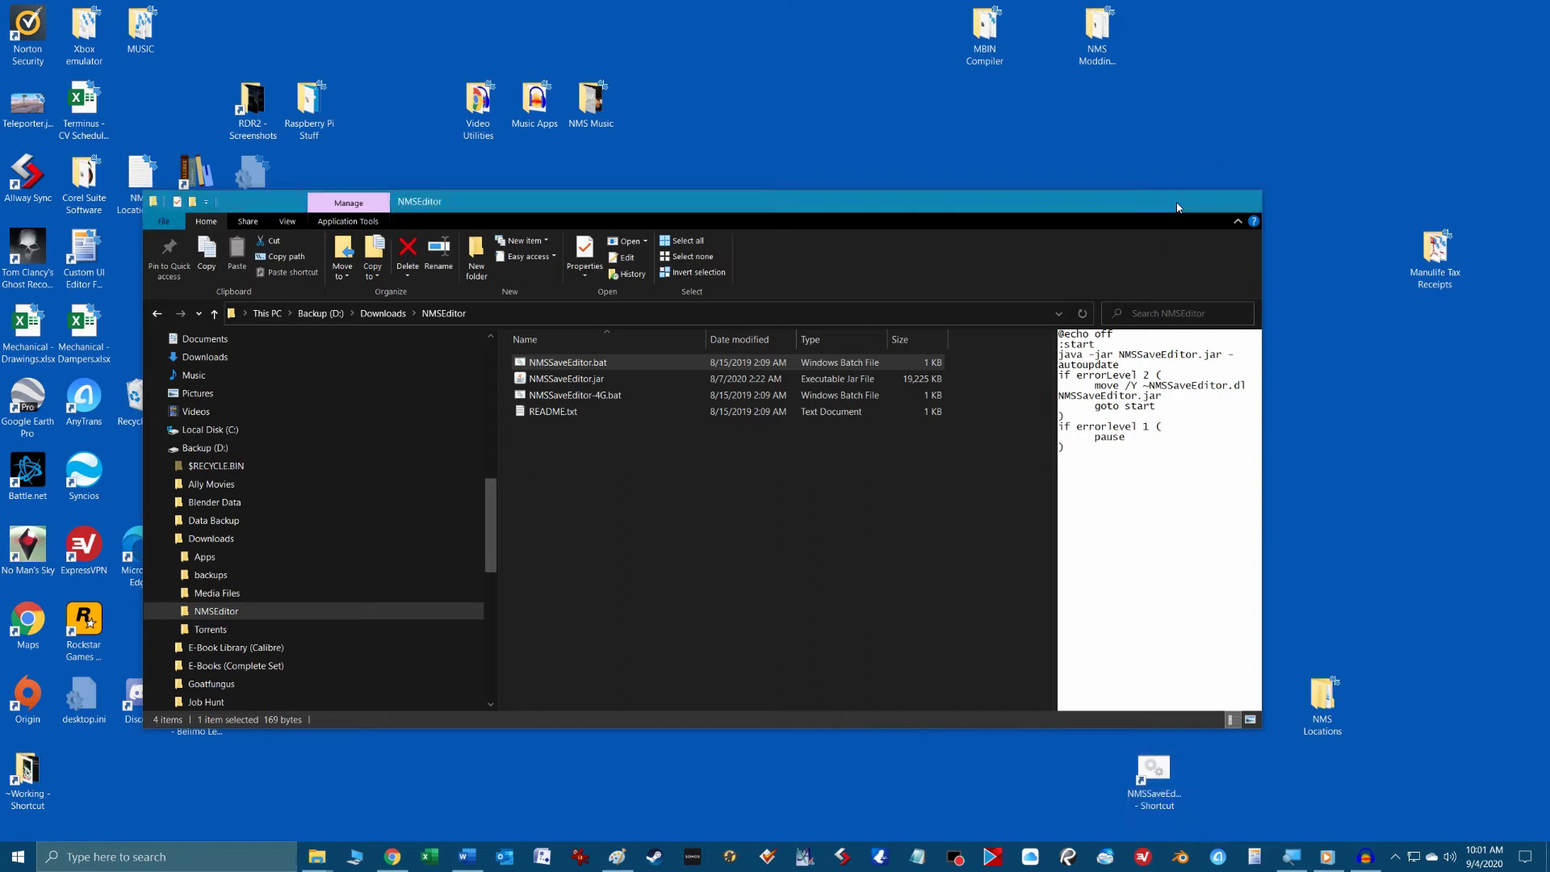
Launch NMS Save Editor from its shortcut, set the Steam save folder as save path, then close it
double_click(1160, 778)
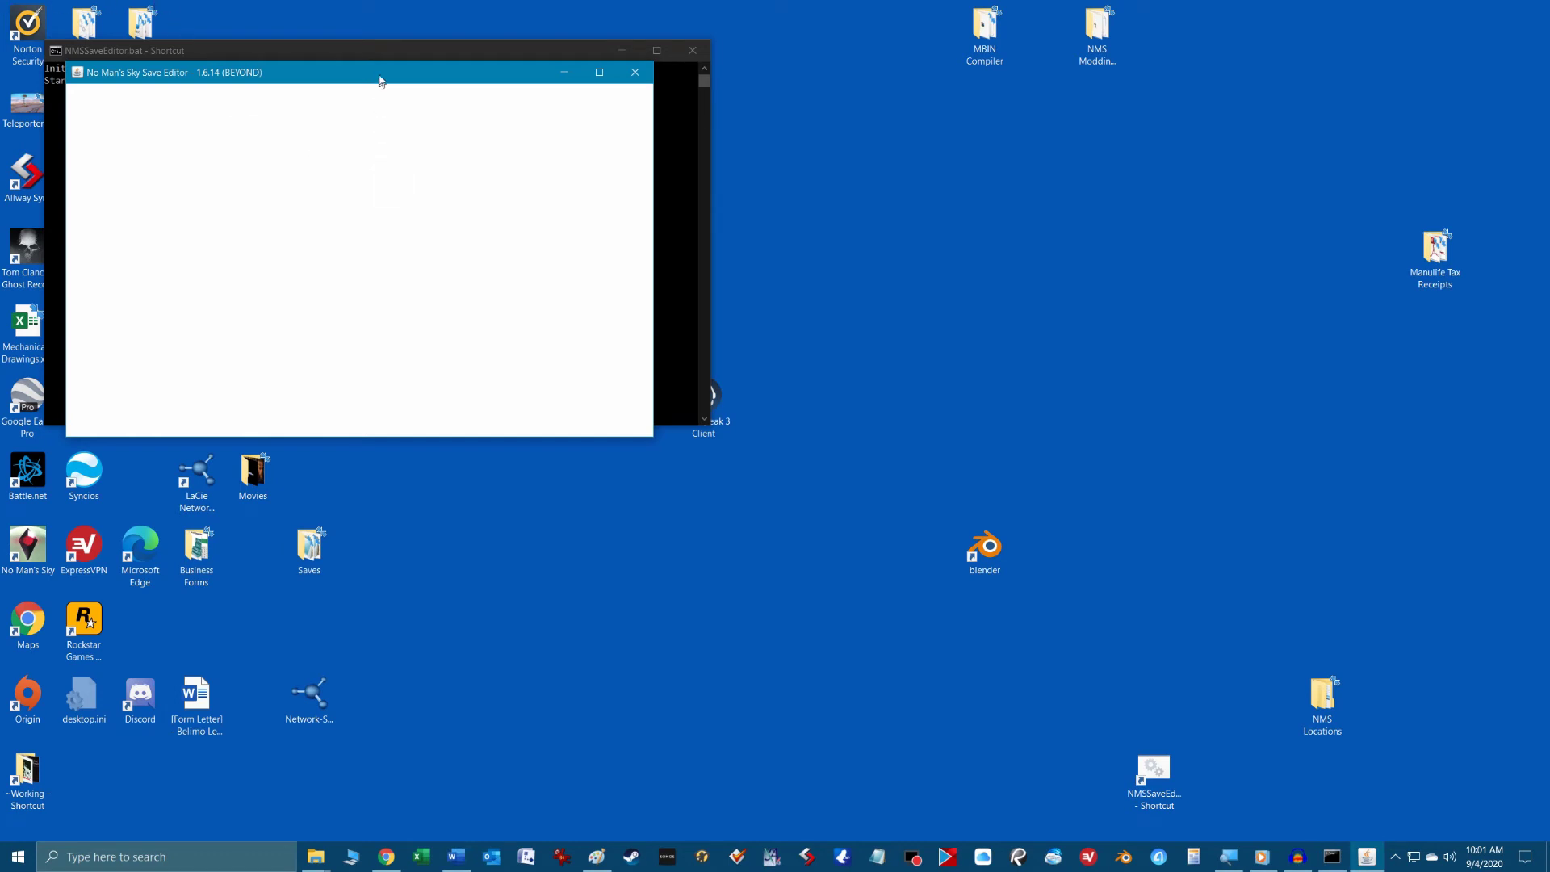
drag(381, 77, 695, 224)
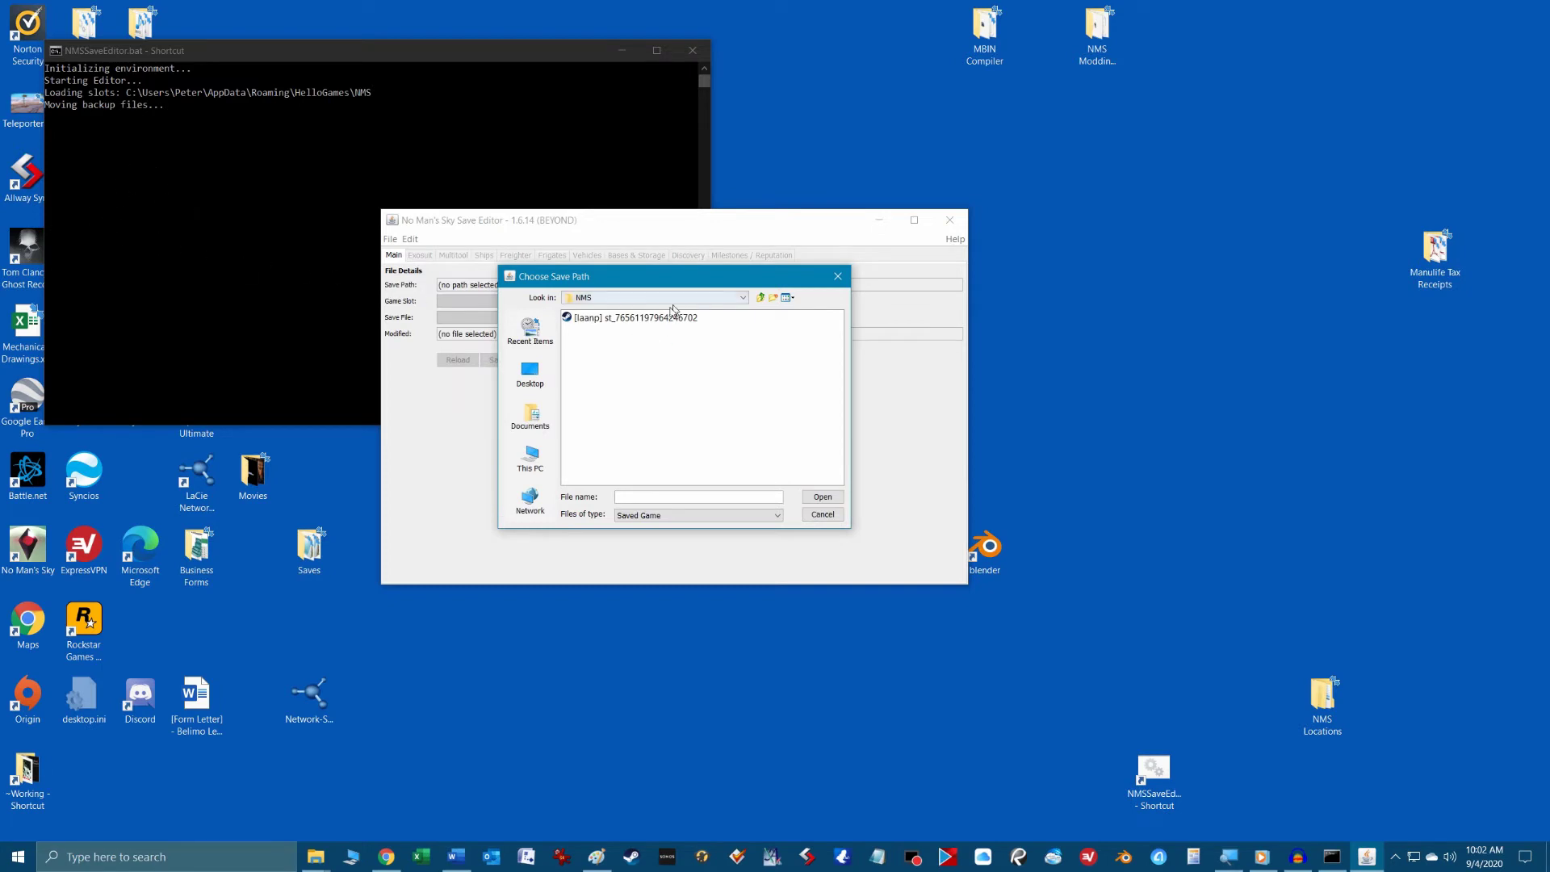
click(629, 318)
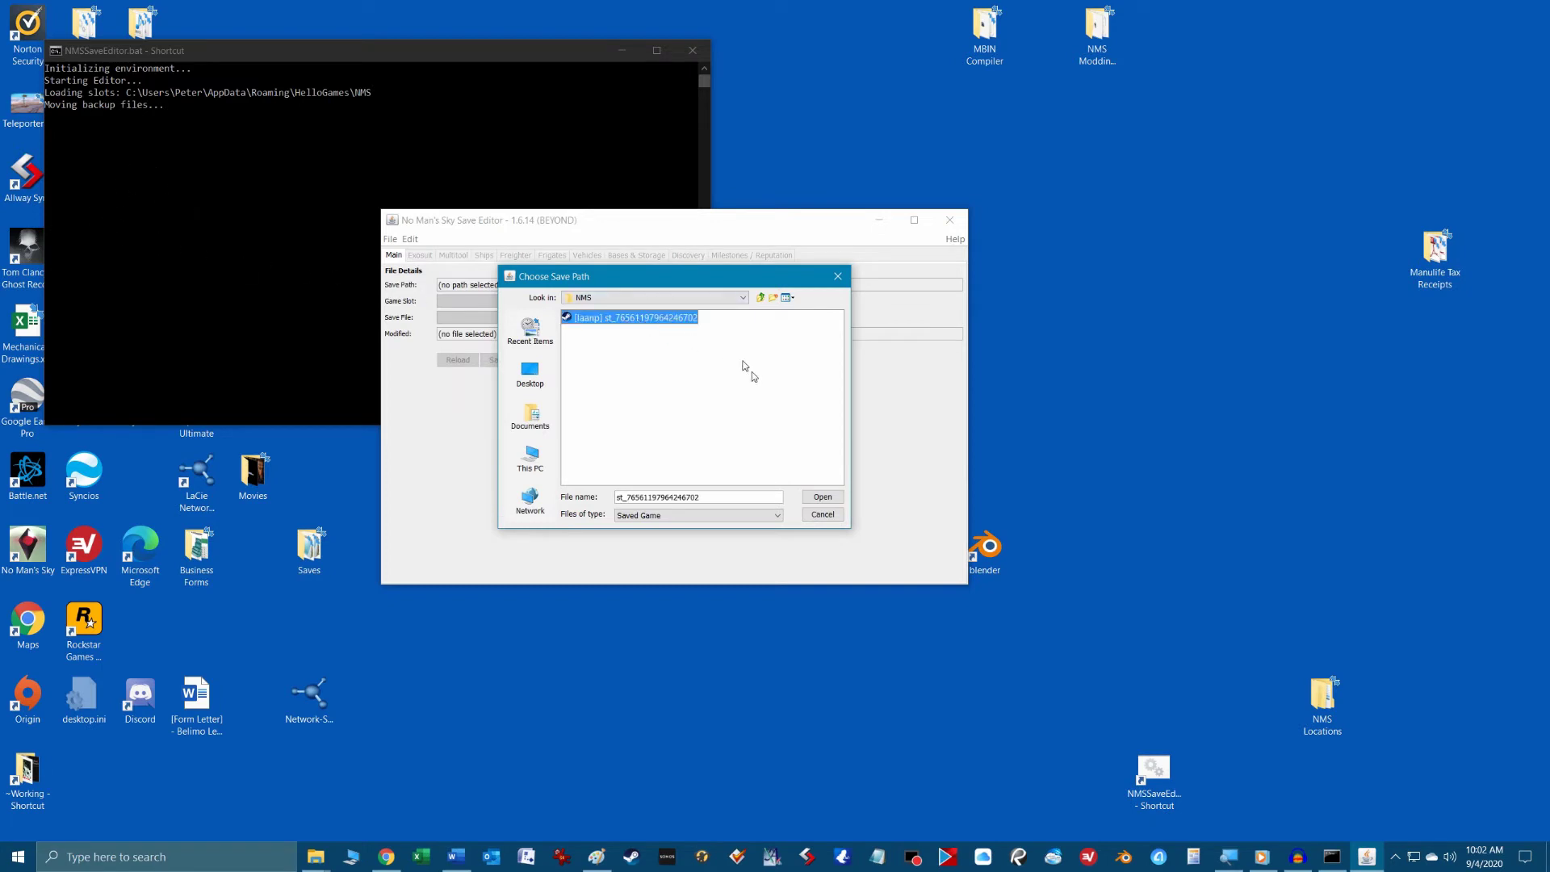
click(823, 498)
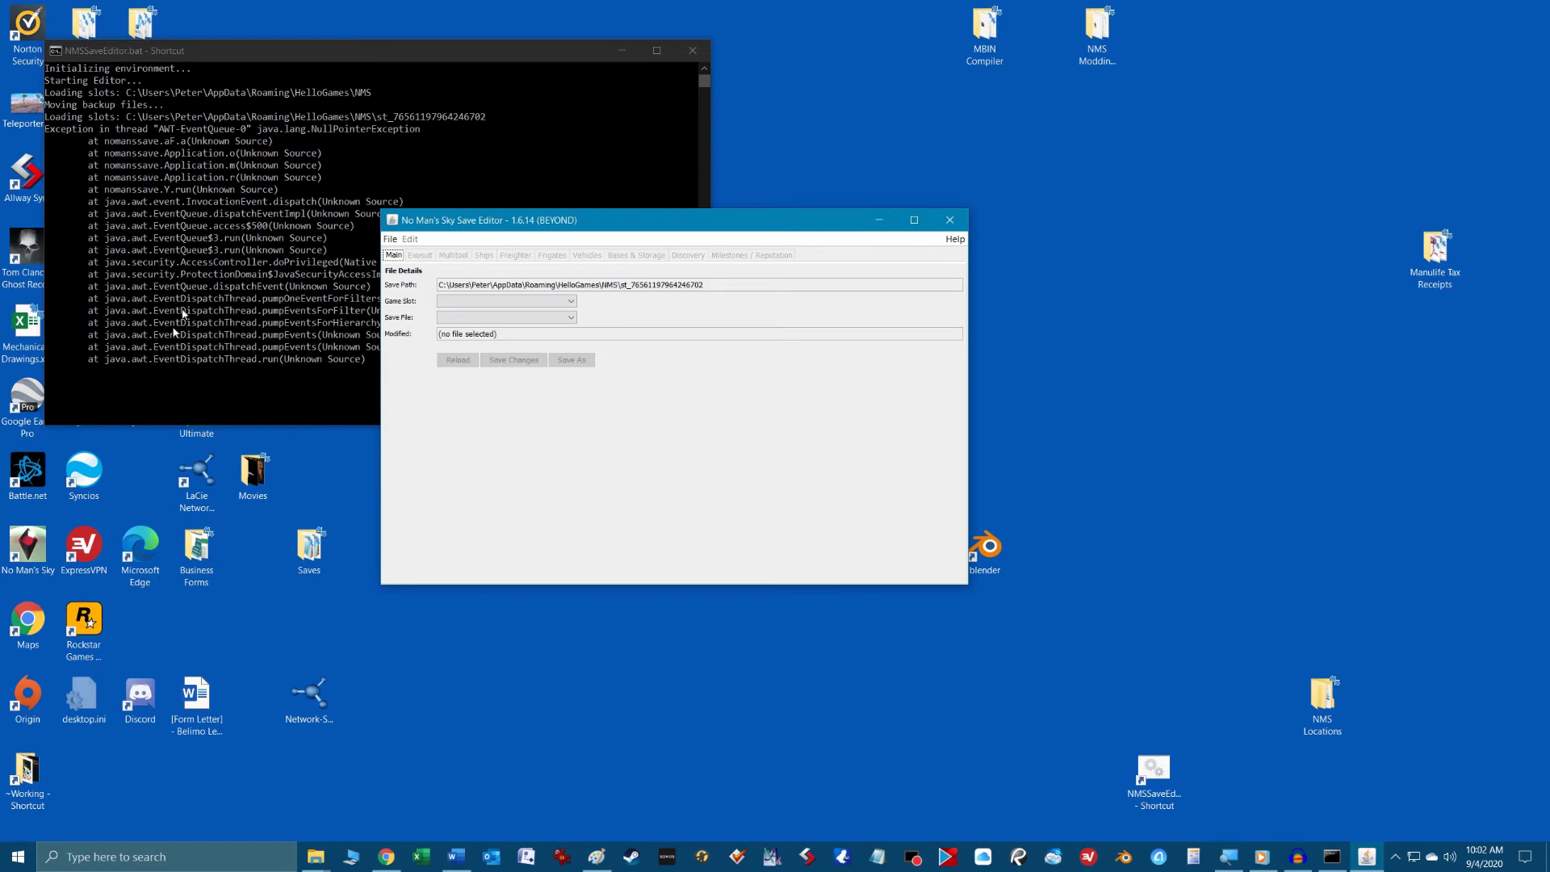
click(950, 220)
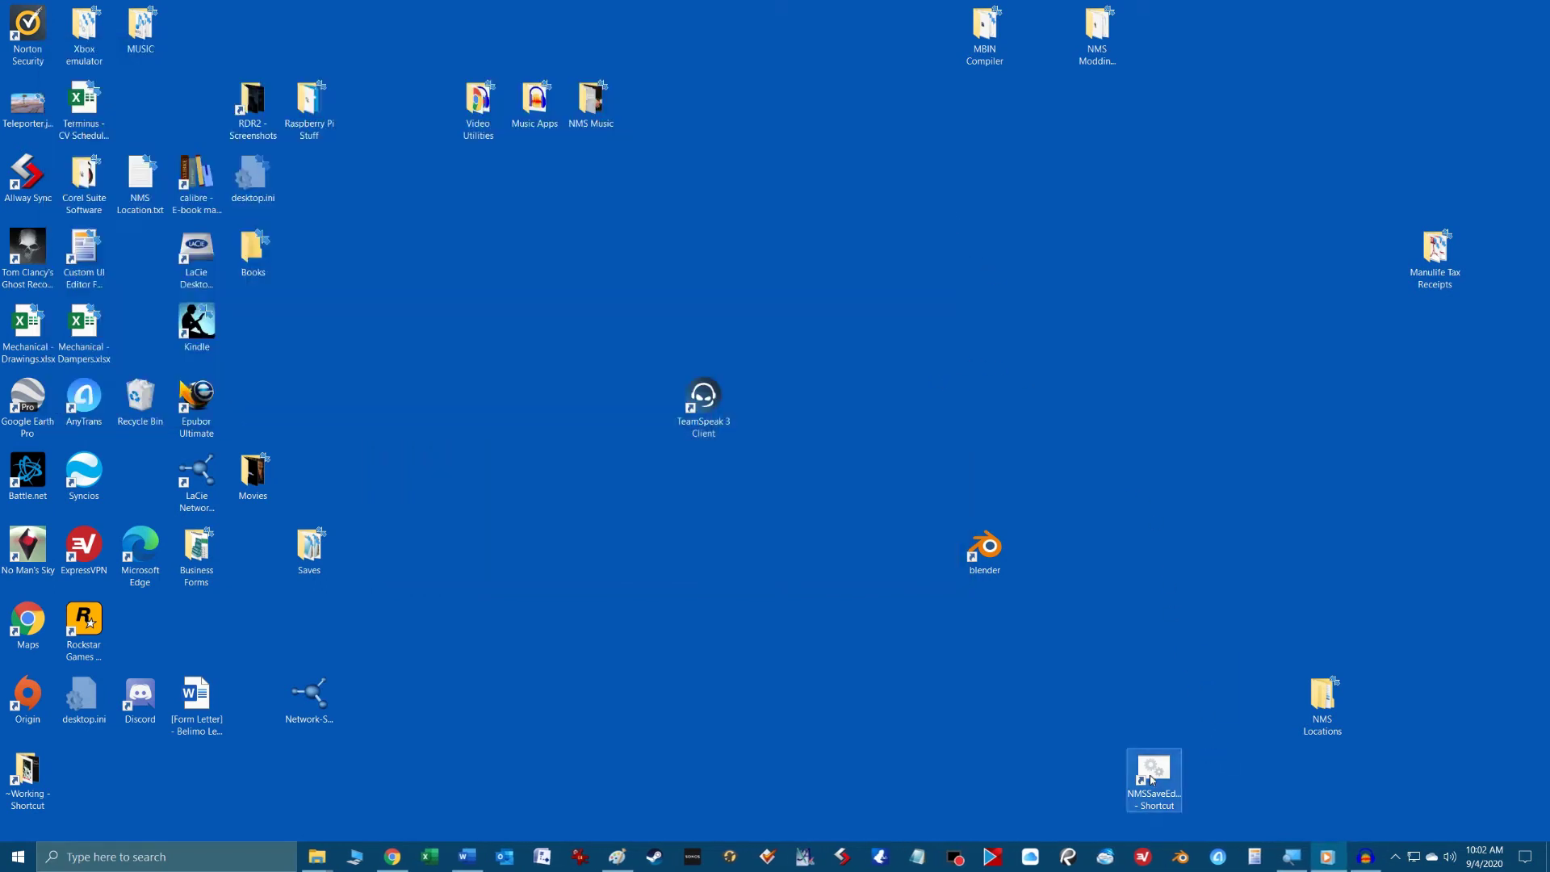
Relaunch the save editor and load game slot 'Slot 1 - NORMAL - Sep 2, 22:14'
double_click(1154, 771)
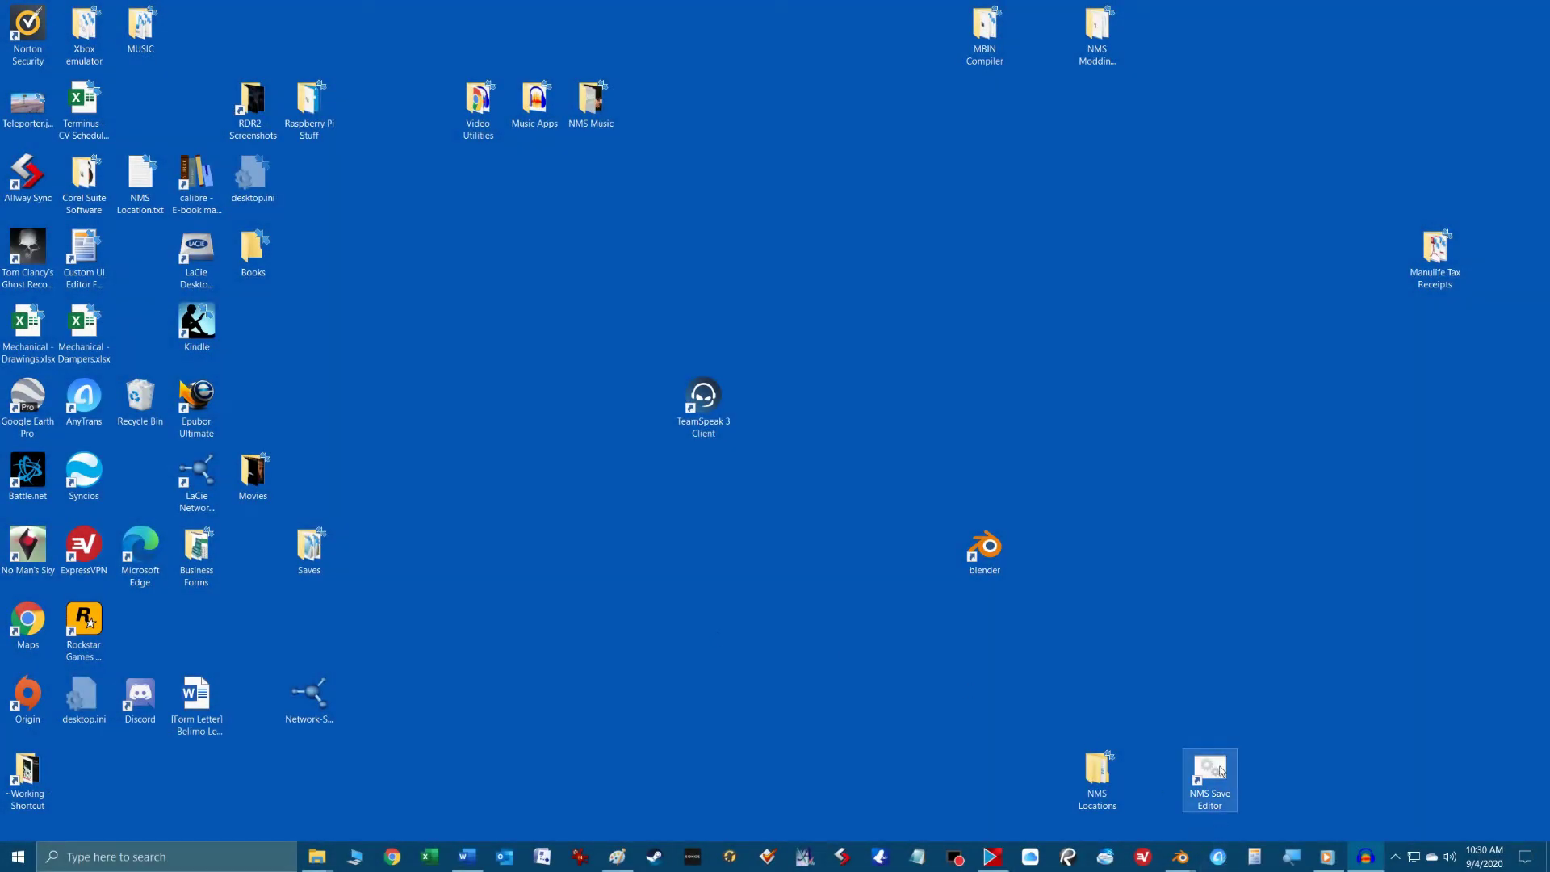
double_click(1220, 771)
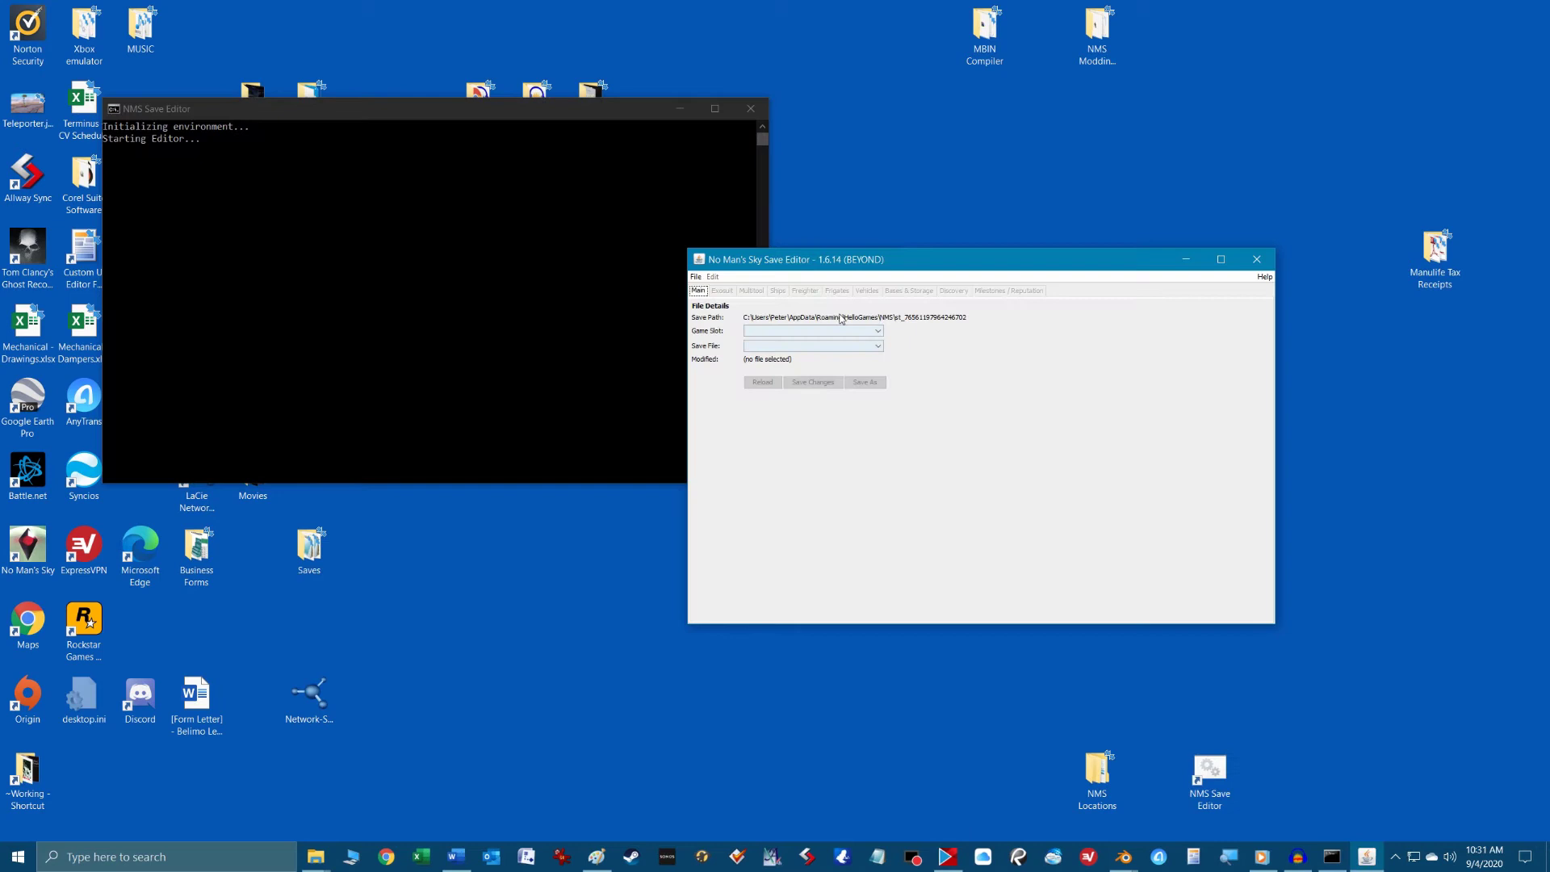
click(873, 332)
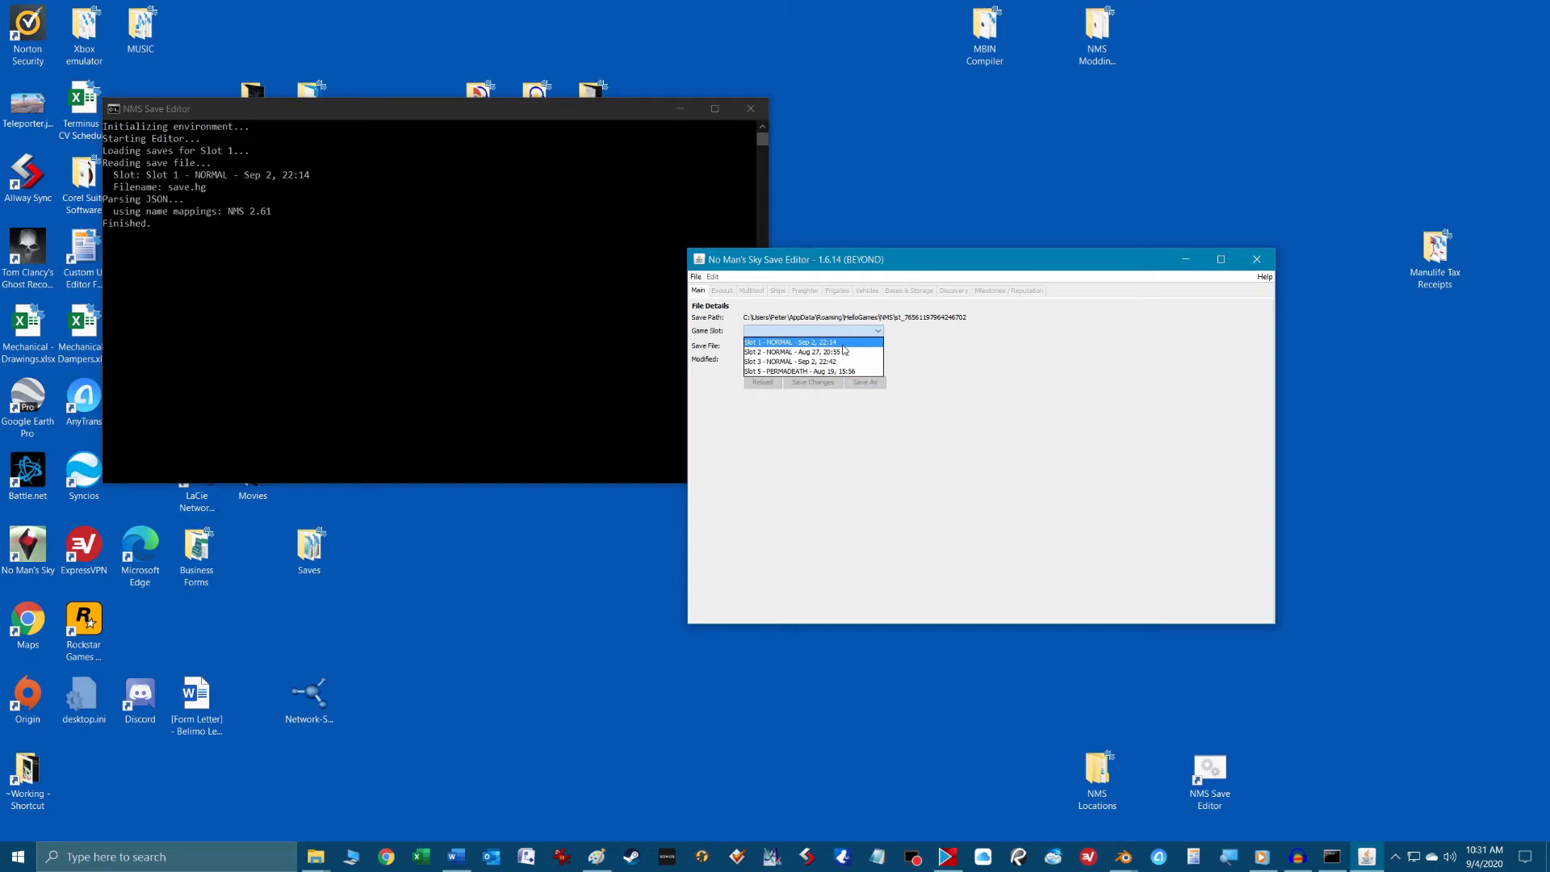
click(843, 345)
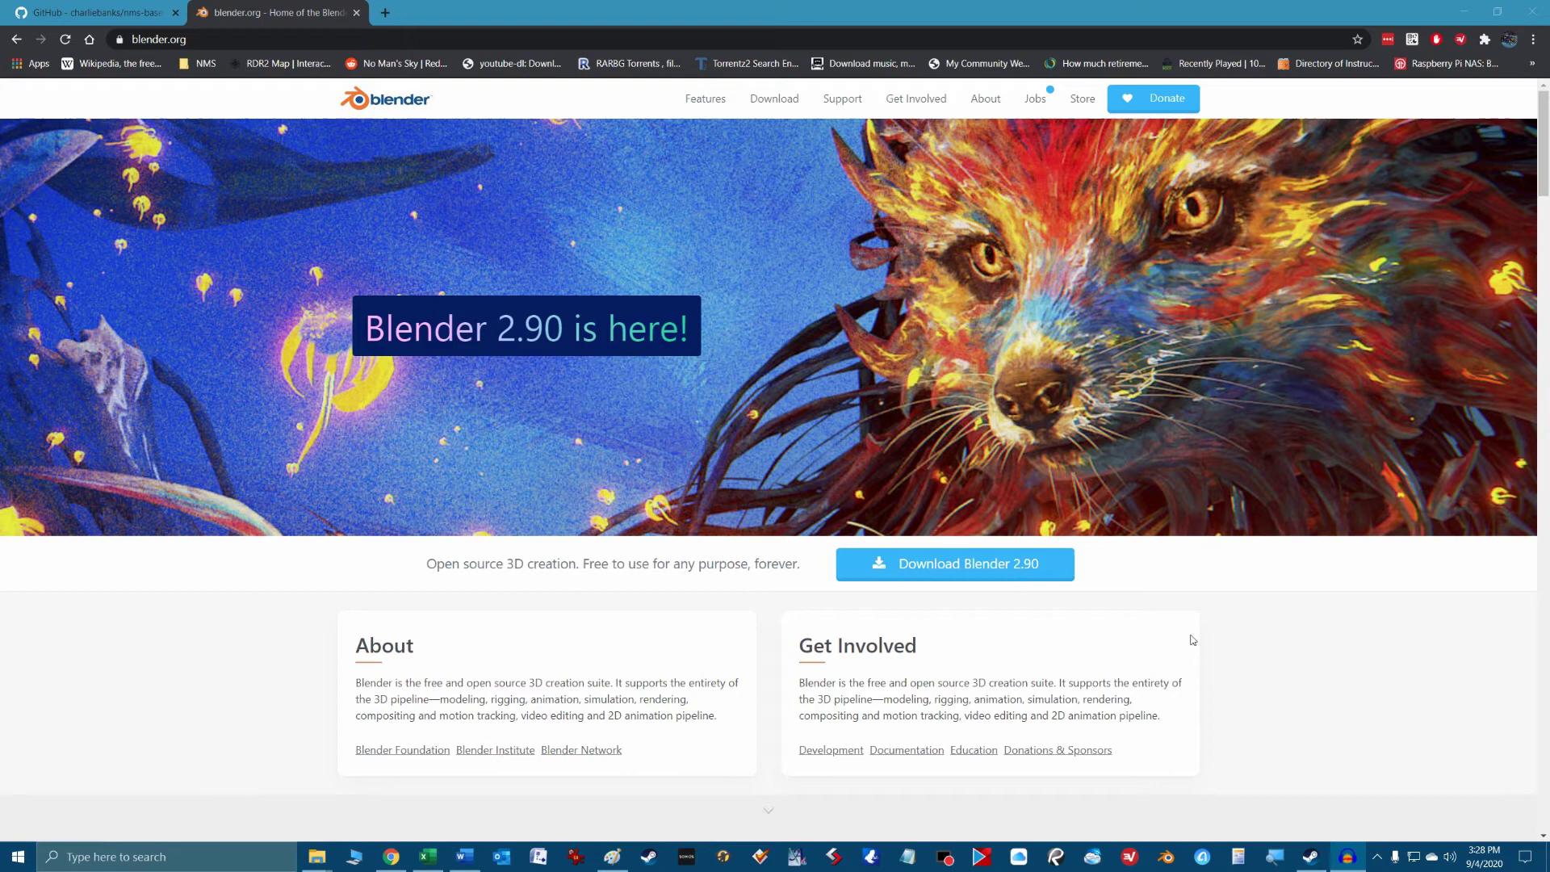
Switch Chrome to the nms-base-builder repository and scroll its README to Installation Steps
click(211, 42)
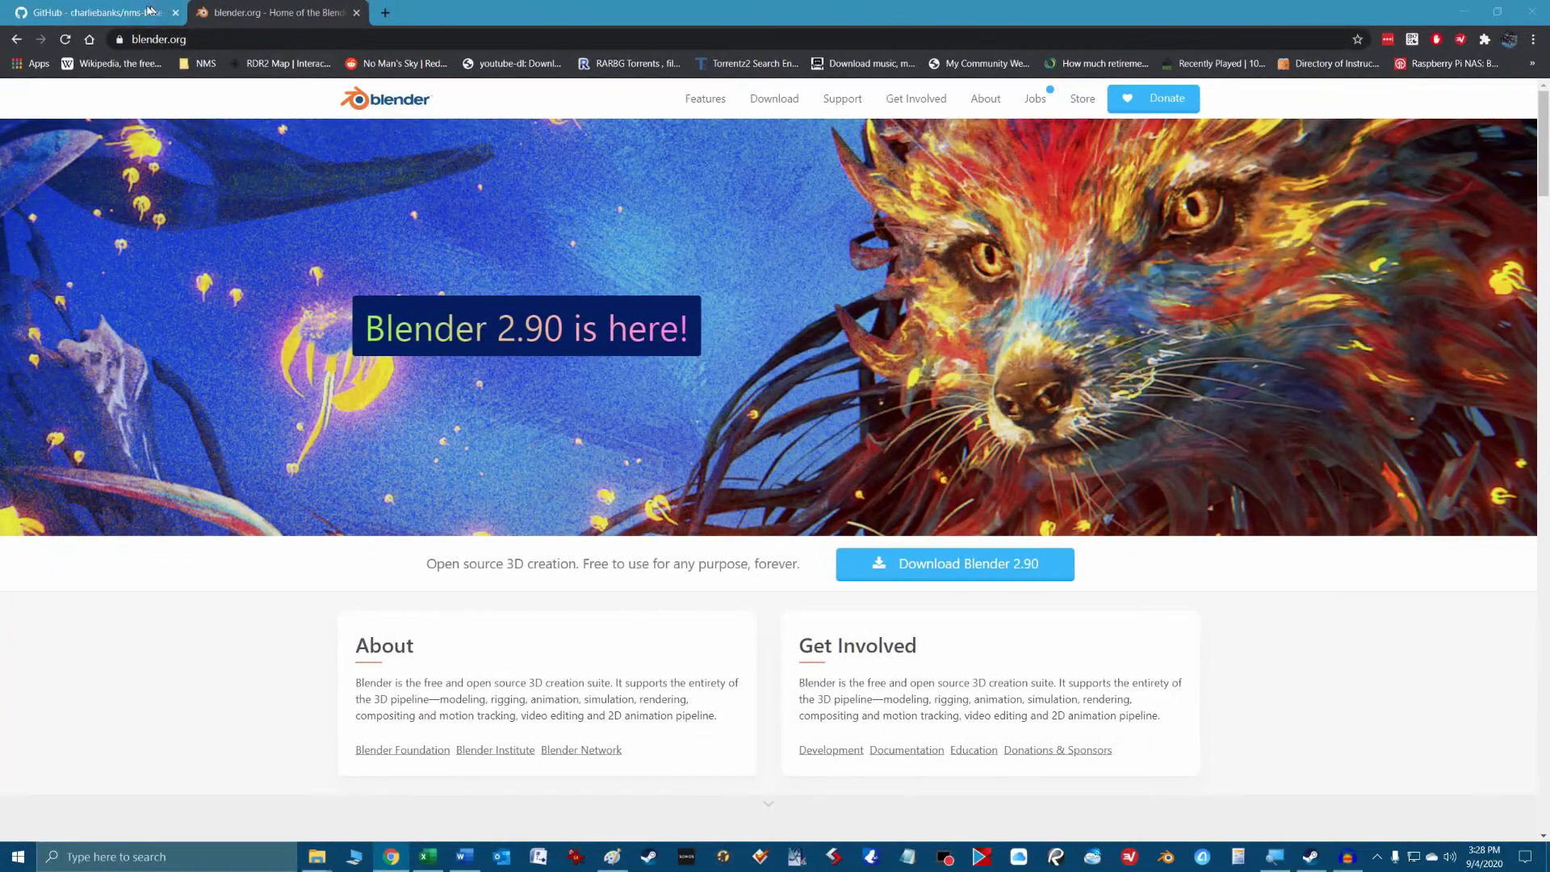
click(150, 11)
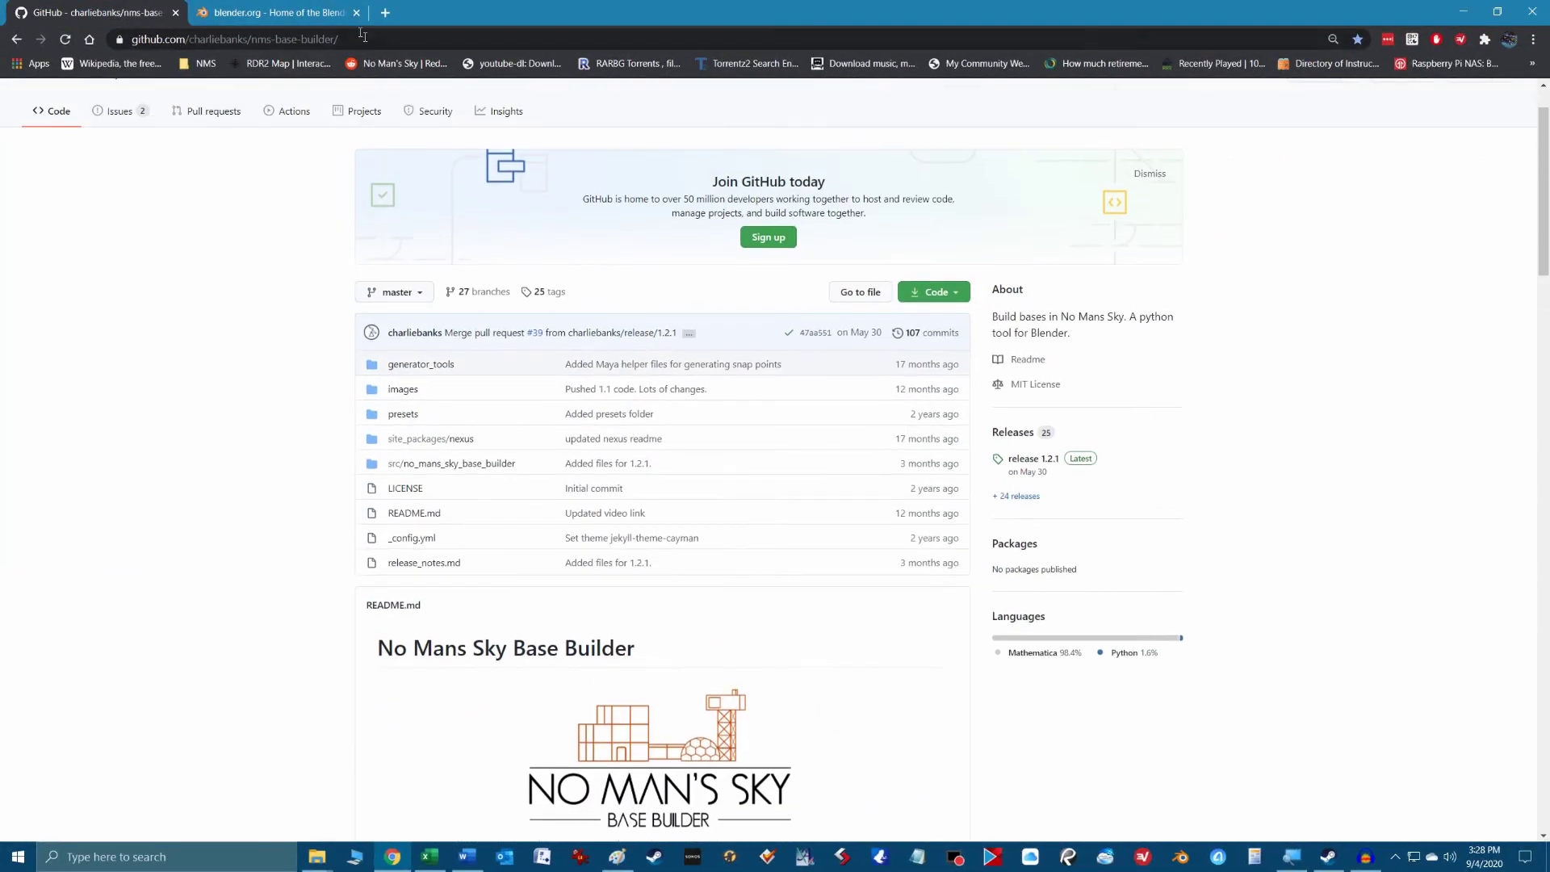
click(367, 39)
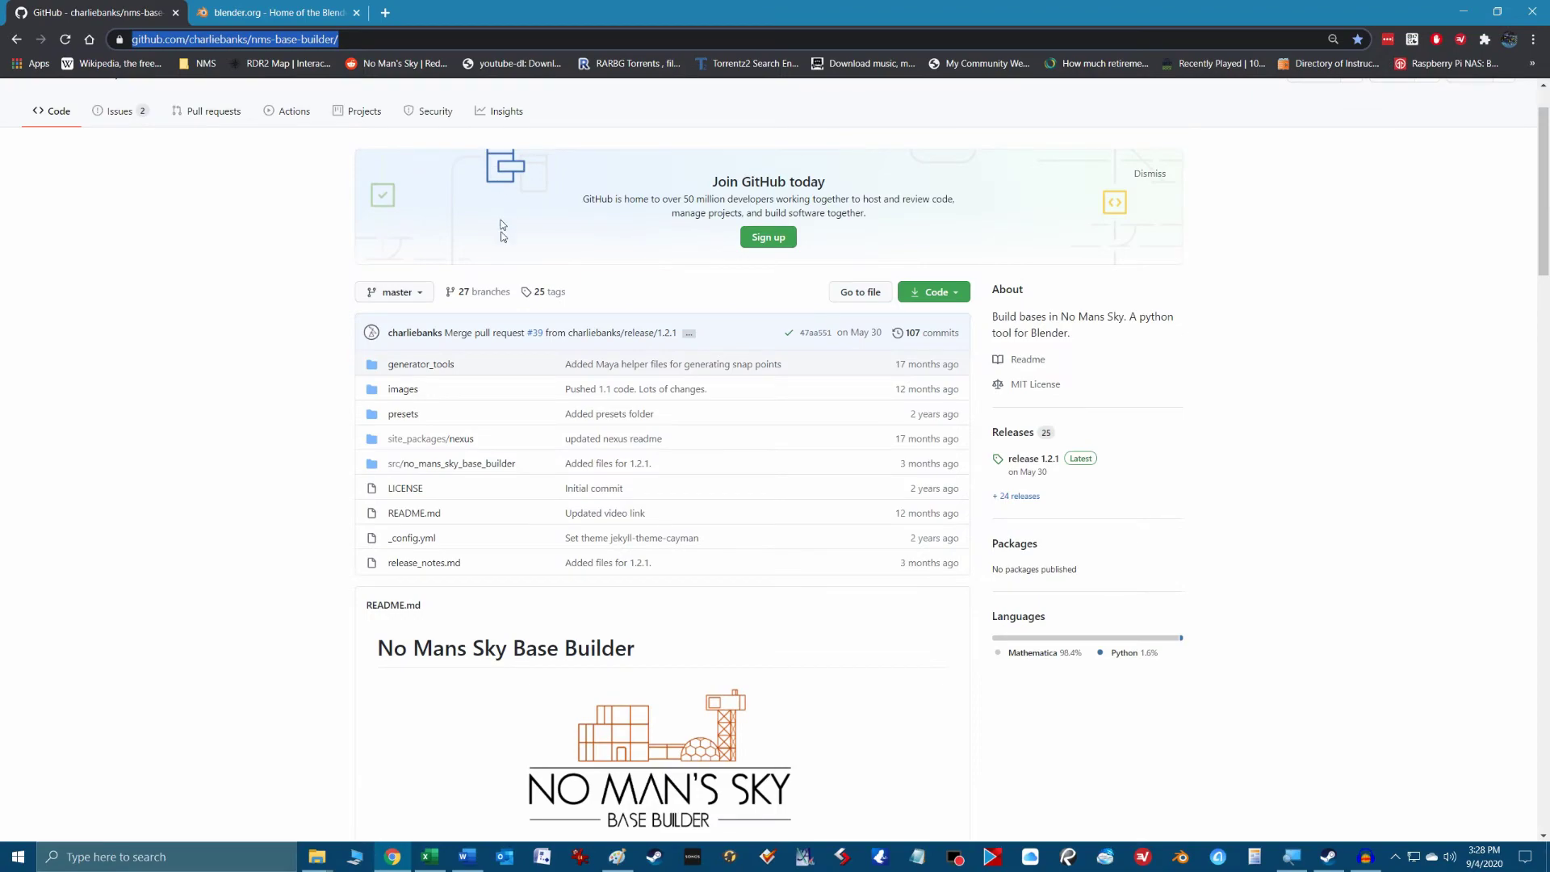
scroll(498, 402, down, 2)
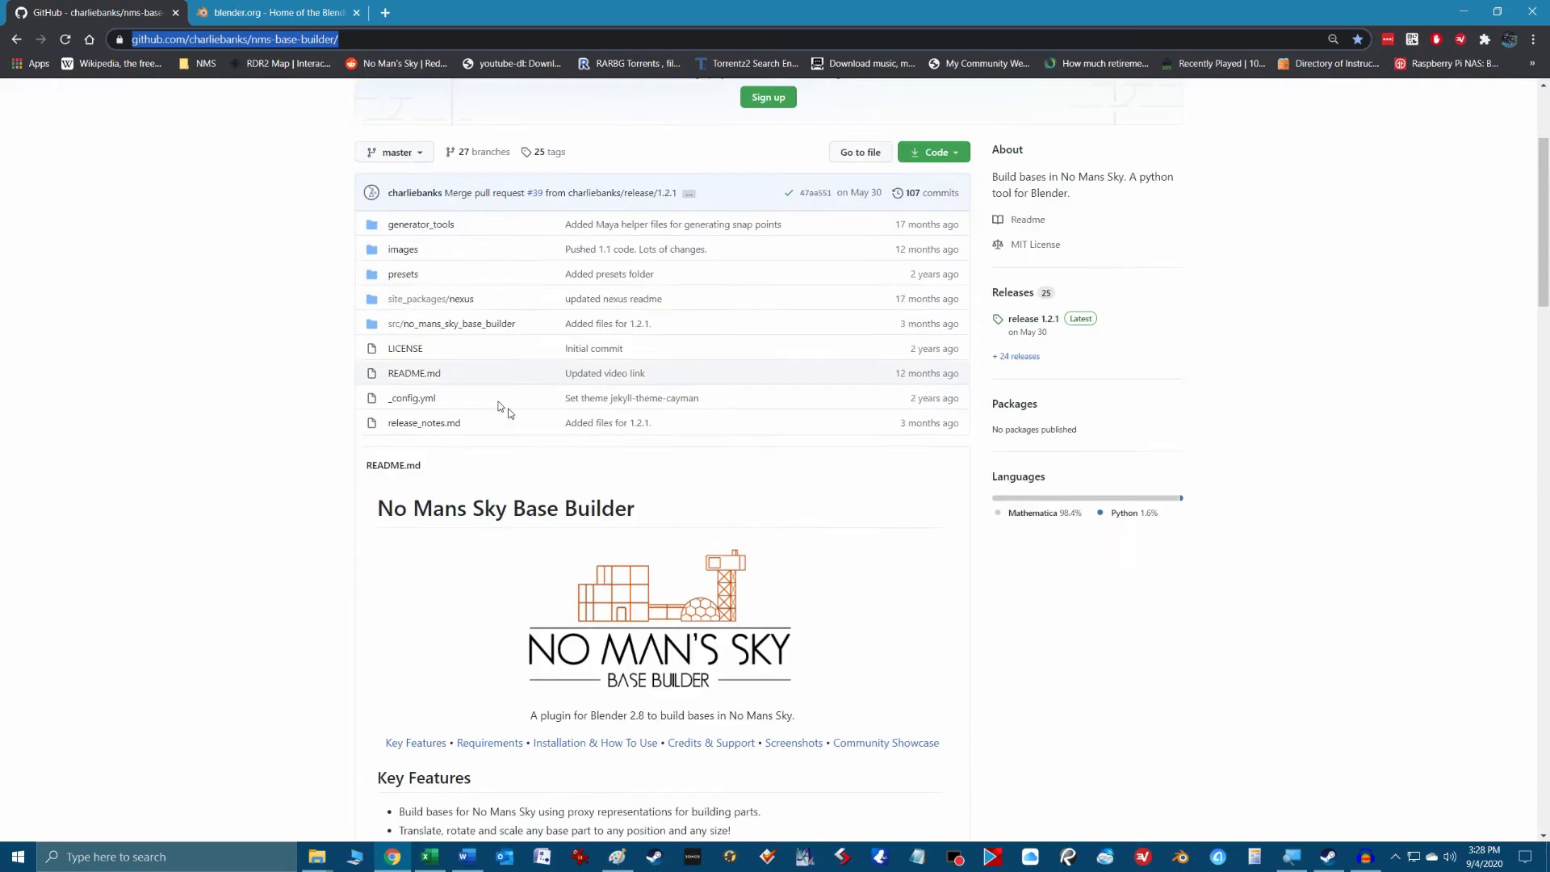
scroll(507, 409, down, 10)
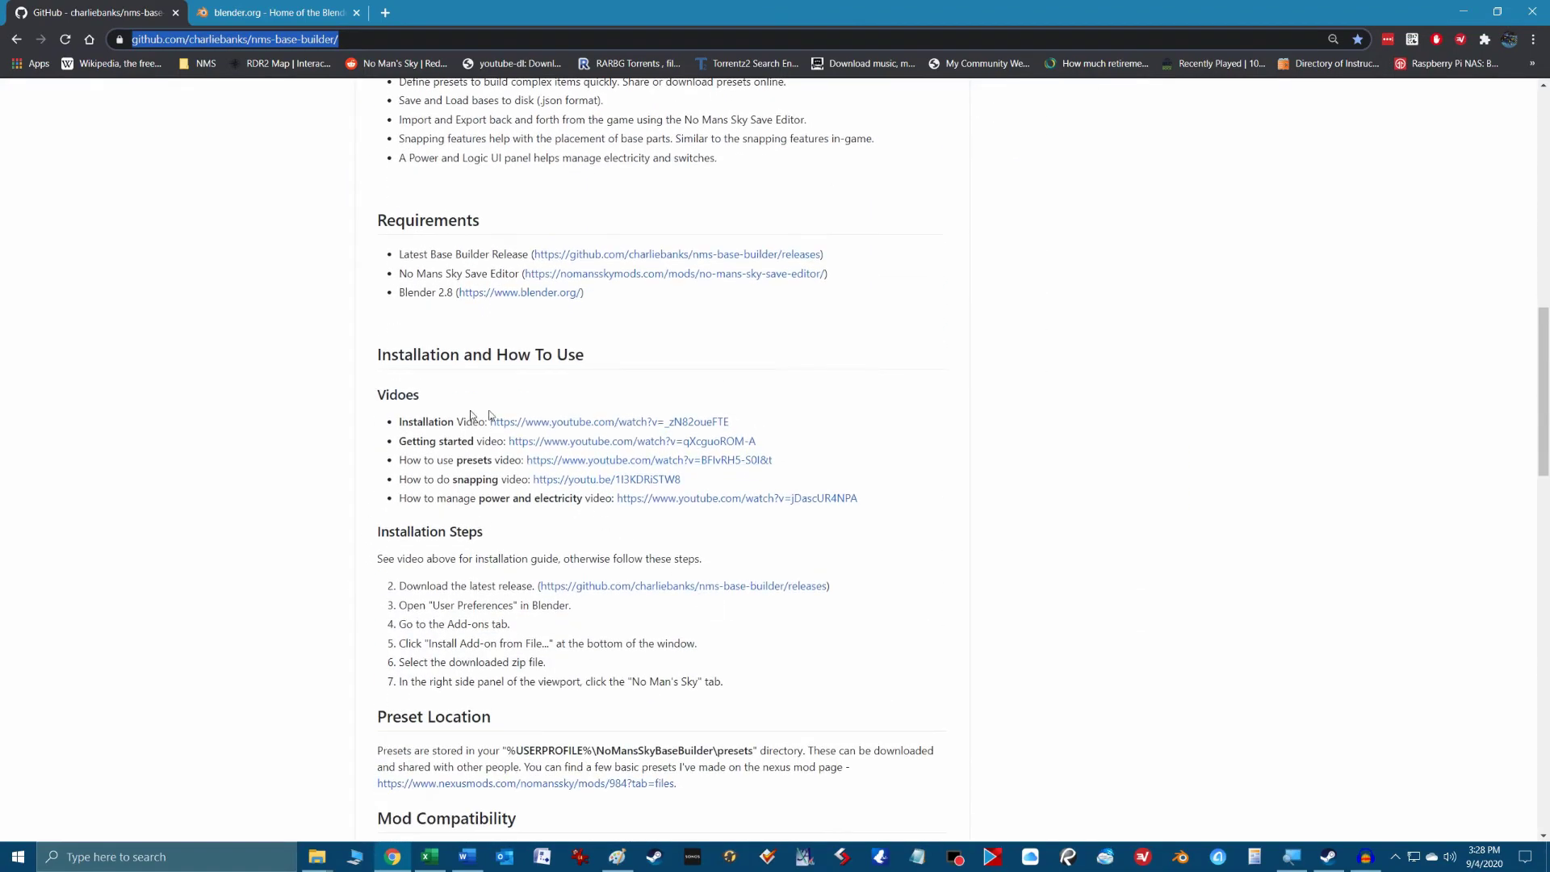
scroll(299, 348, up, 1)
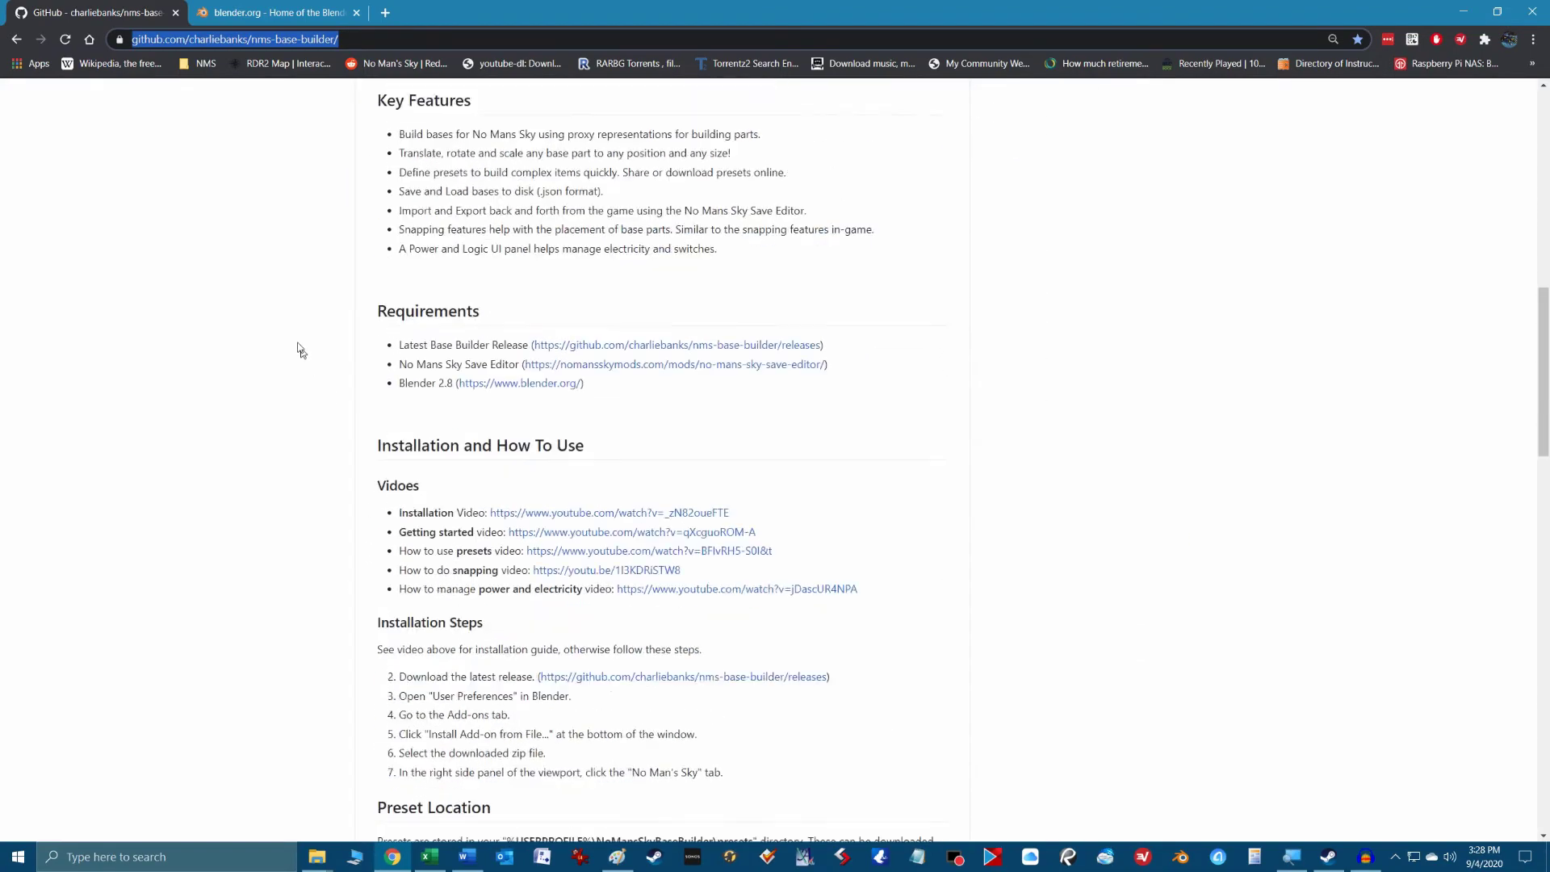
scroll(300, 348, up, 4)
scroll(737, 519, down, 7)
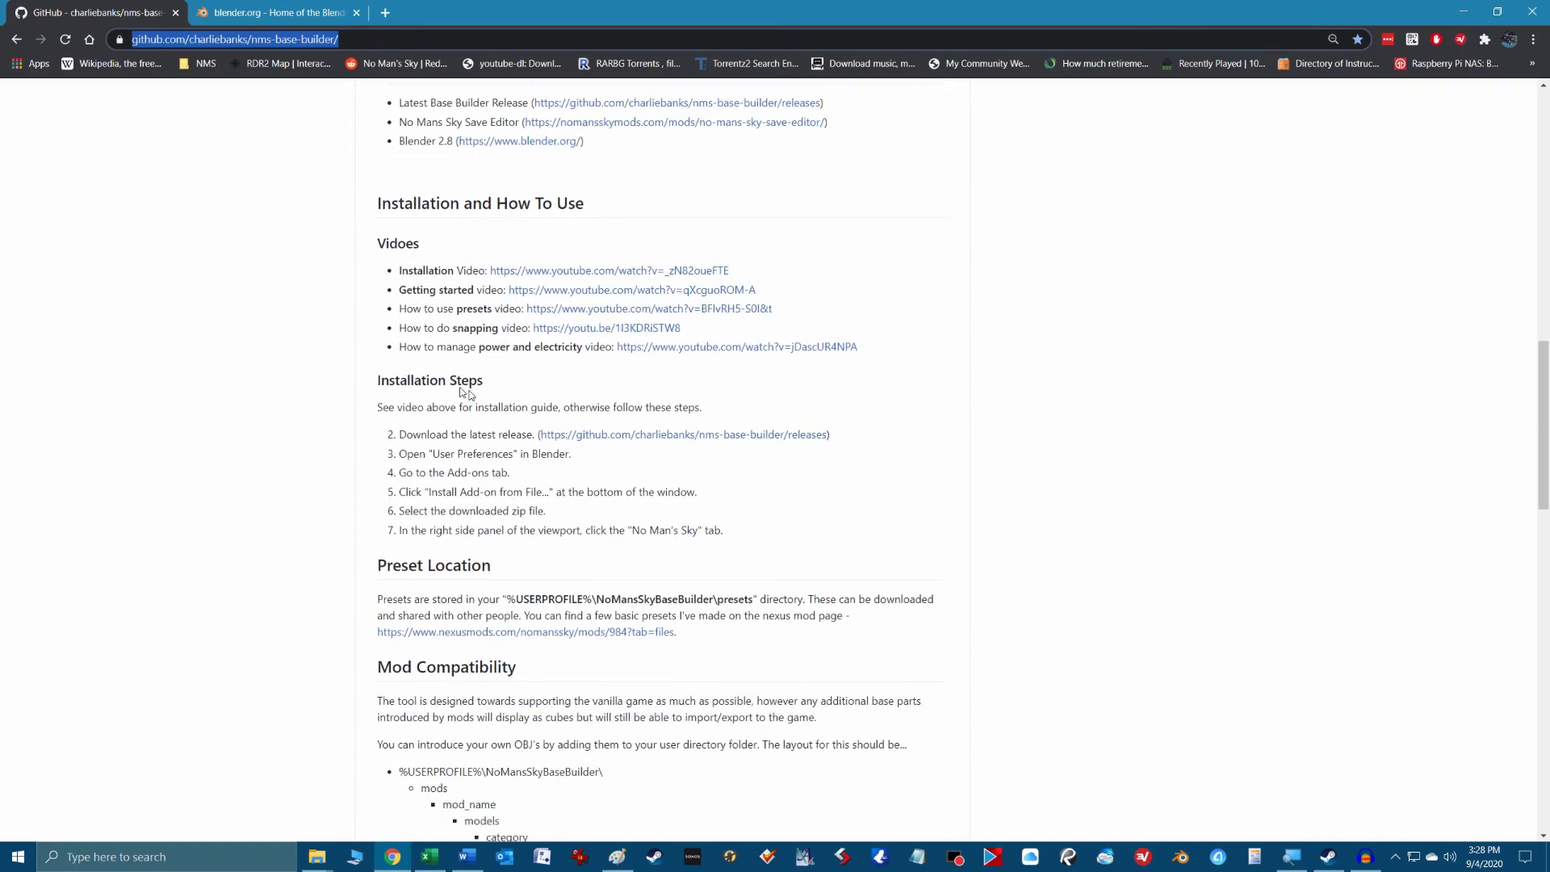
Go to the base builder's releases list and open release 1.2.1
click(708, 440)
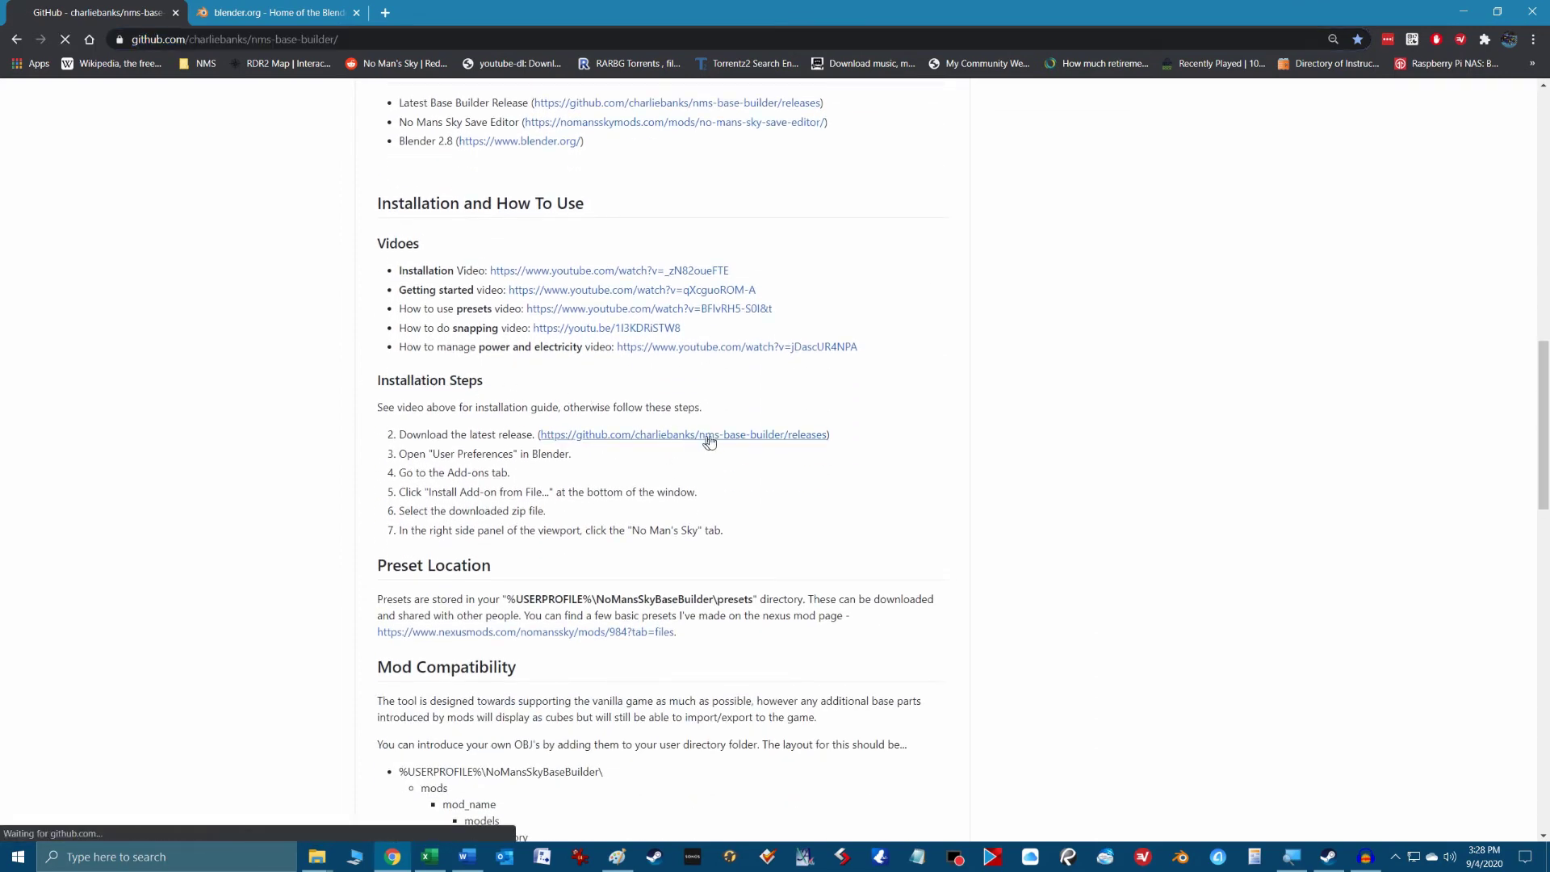
scroll(305, 638, down, 1)
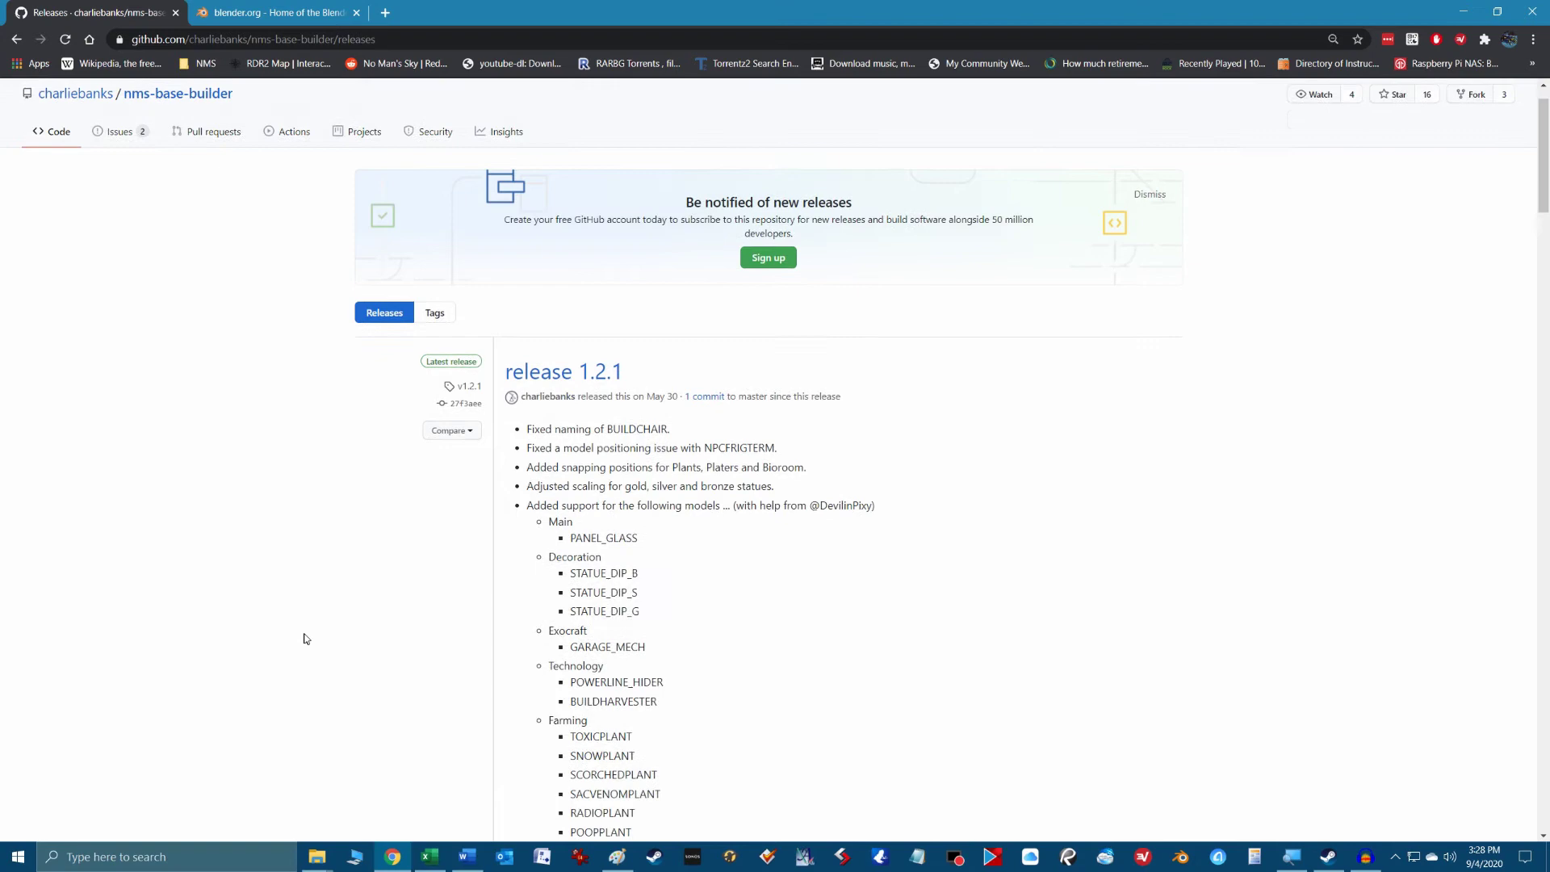
scroll(305, 639, down, 1)
scroll(851, 345, up, 1)
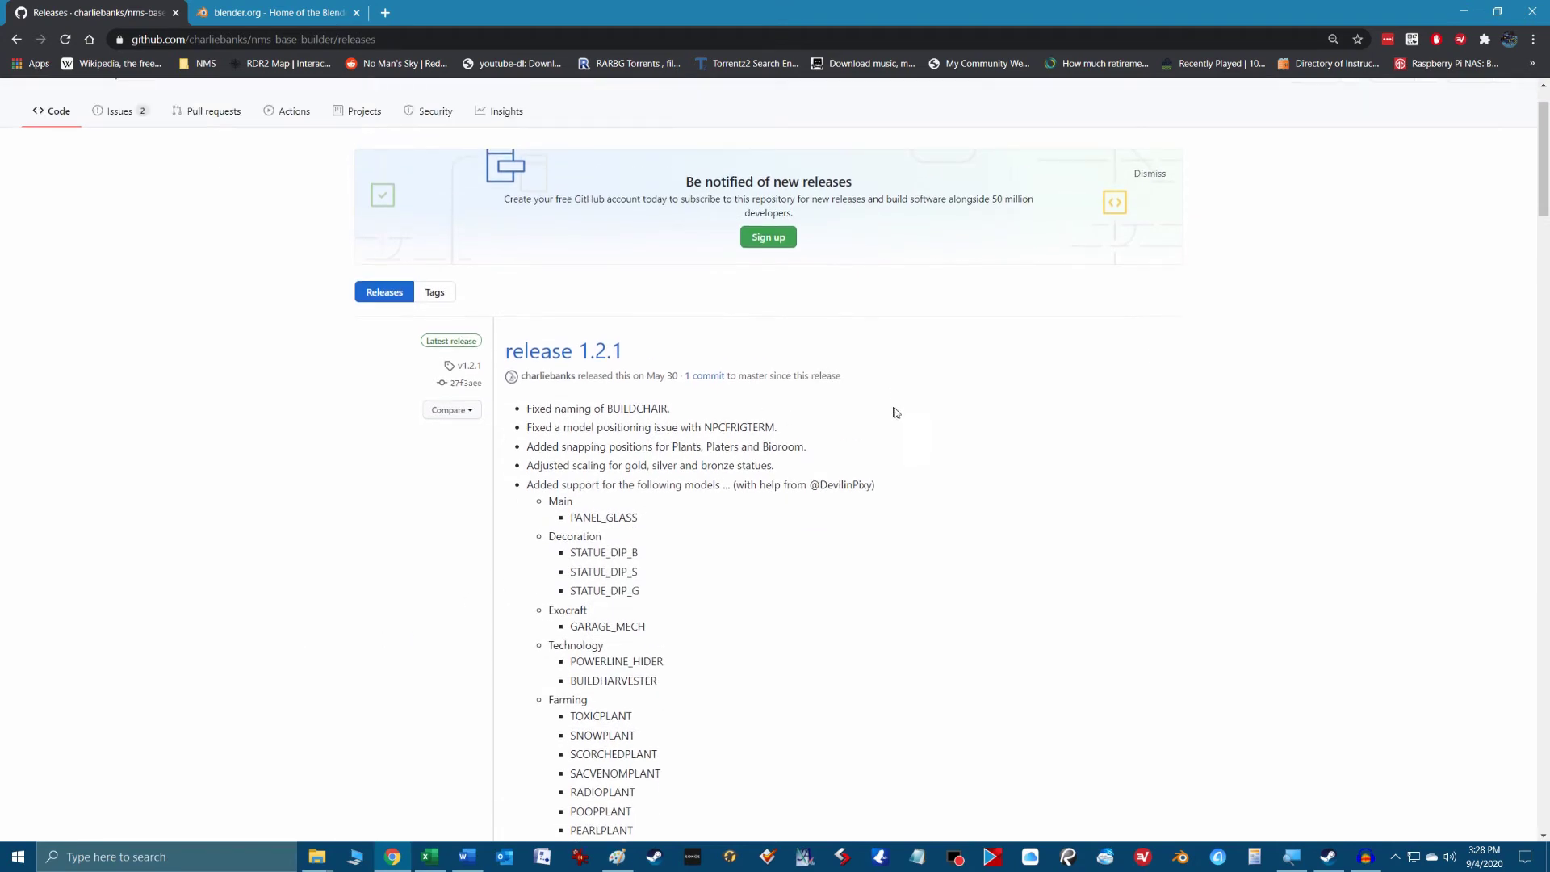
scroll(924, 466, down, 10)
scroll(941, 502, down, 10)
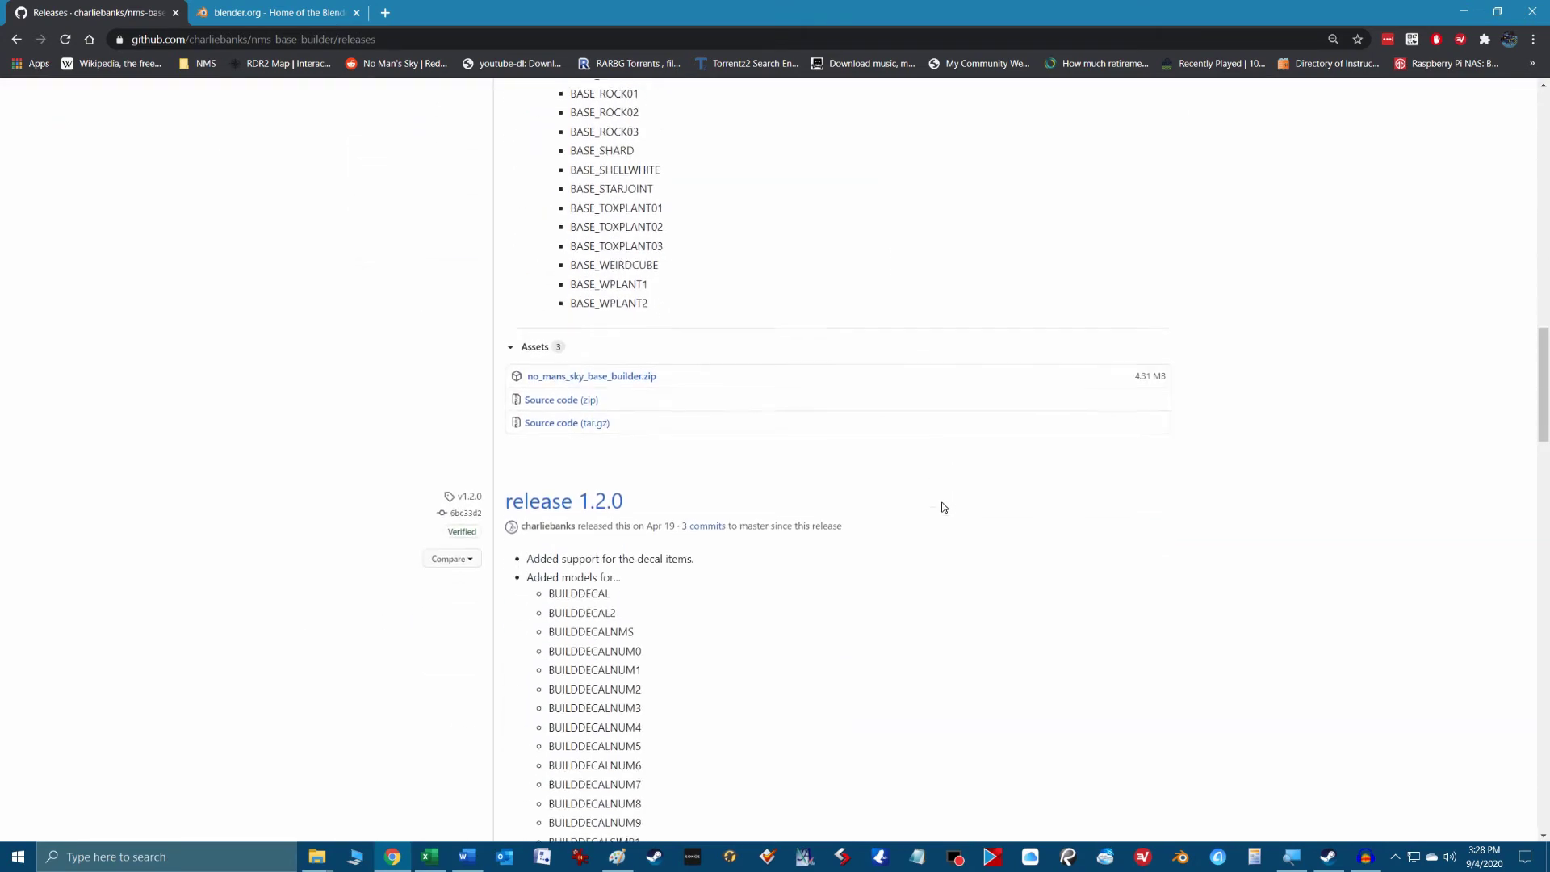
scroll(921, 452, up, 11)
scroll(888, 371, up, 9)
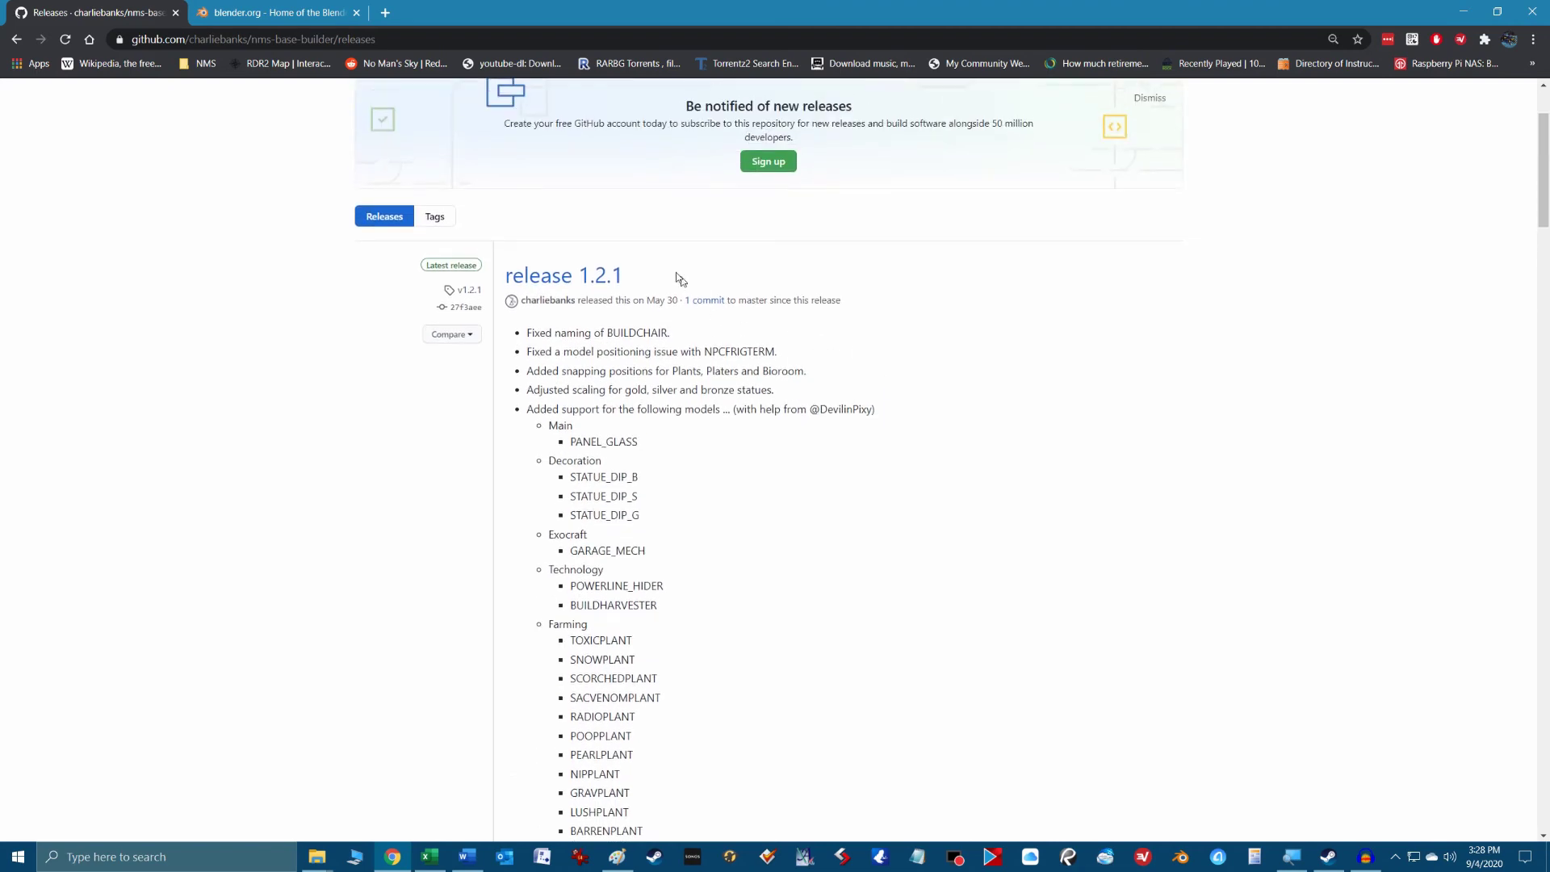
click(580, 277)
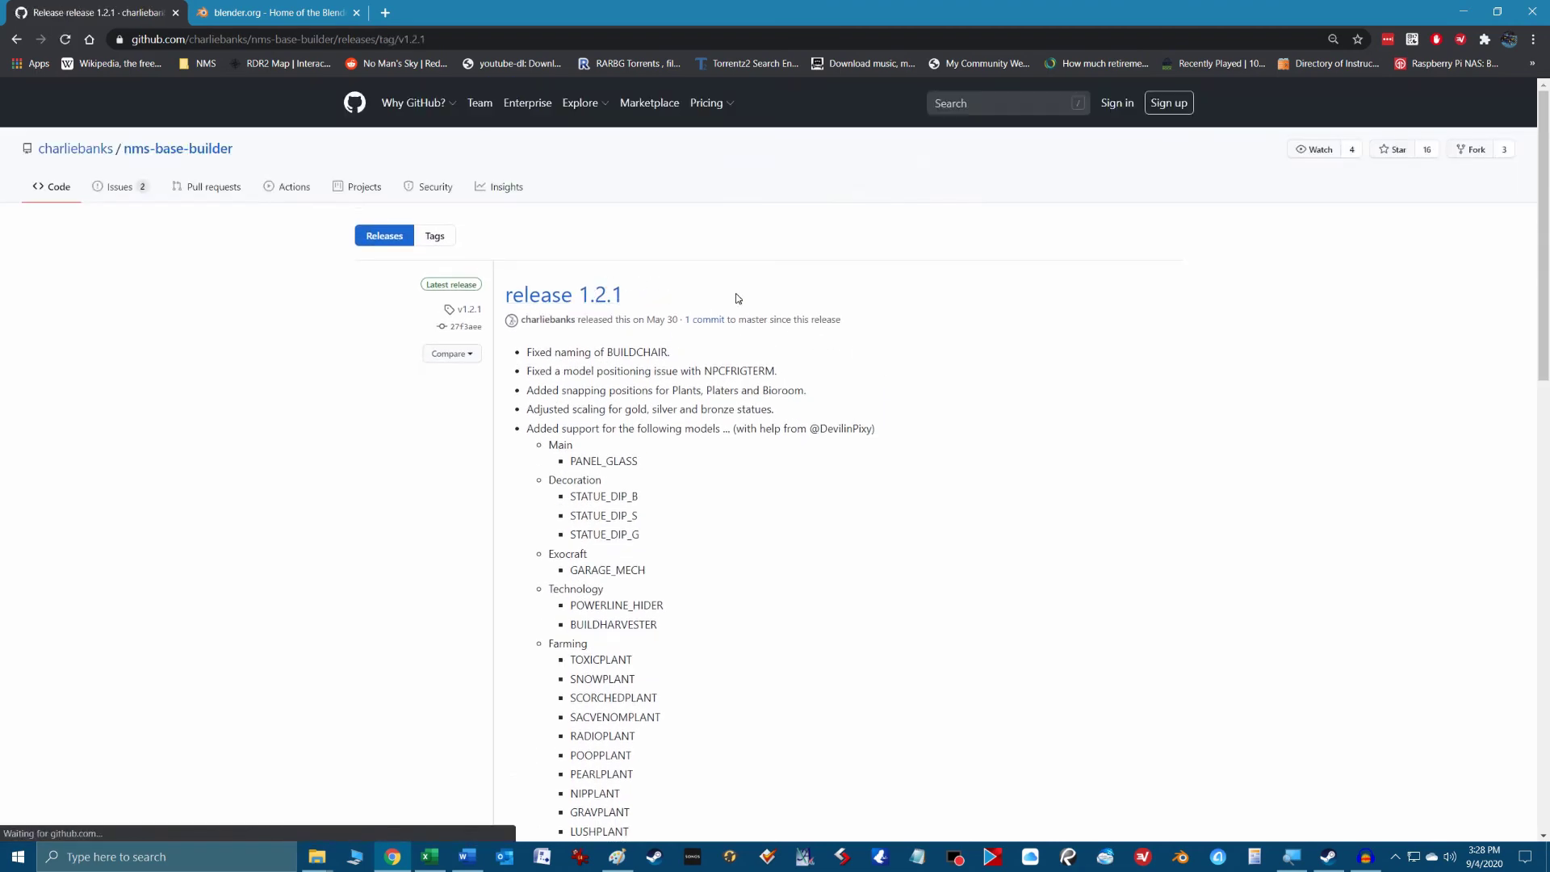
Download no_mans_sky_base_builder.zip from the release's Assets
scroll(854, 517, down, 18)
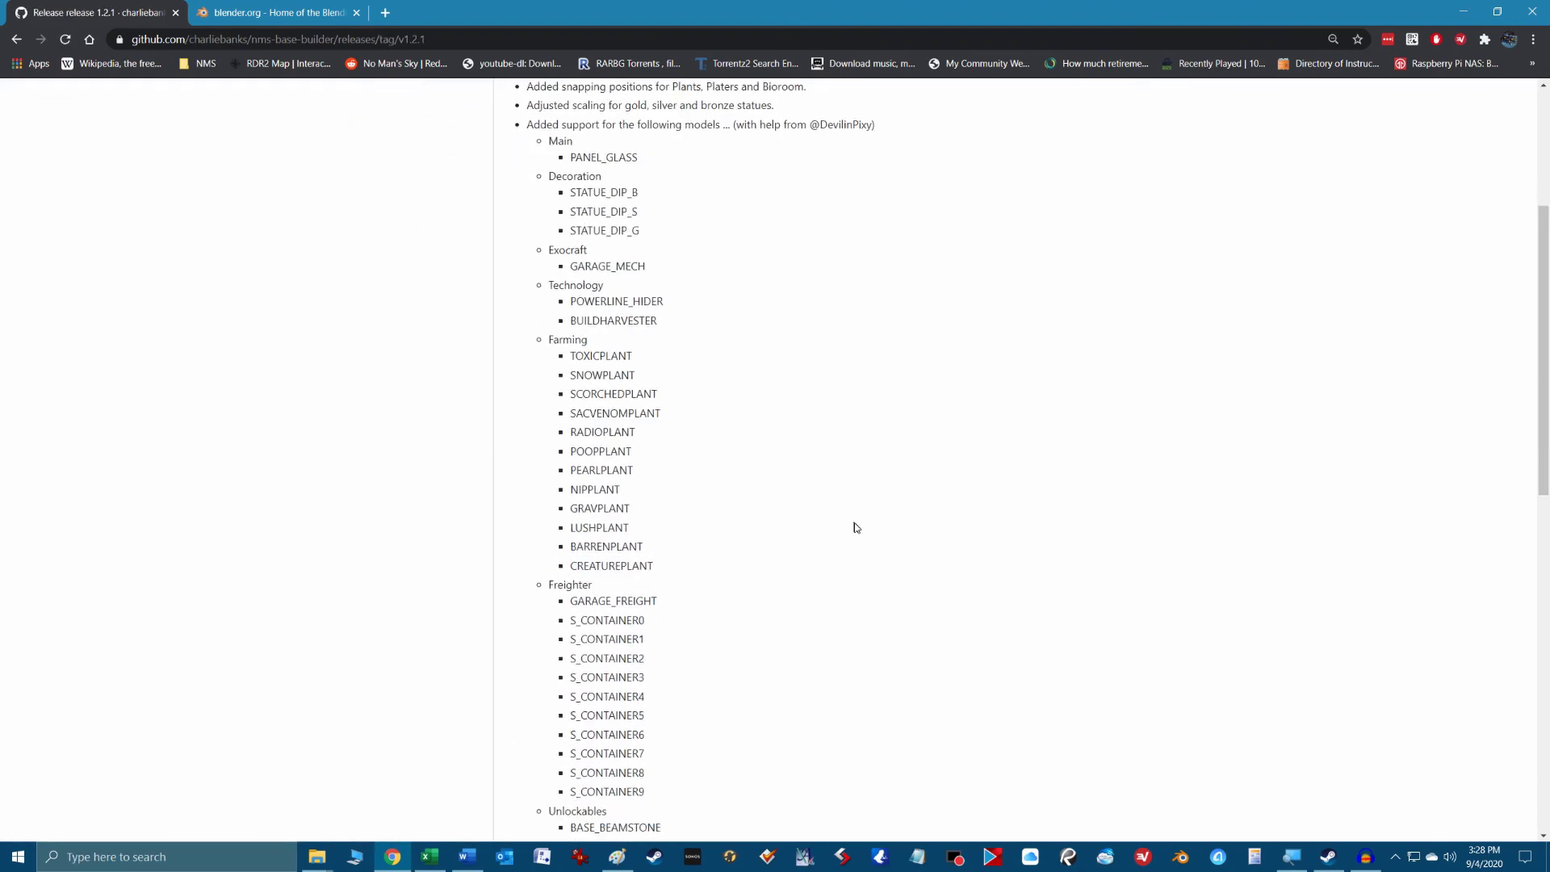
scroll(856, 491, down, 2)
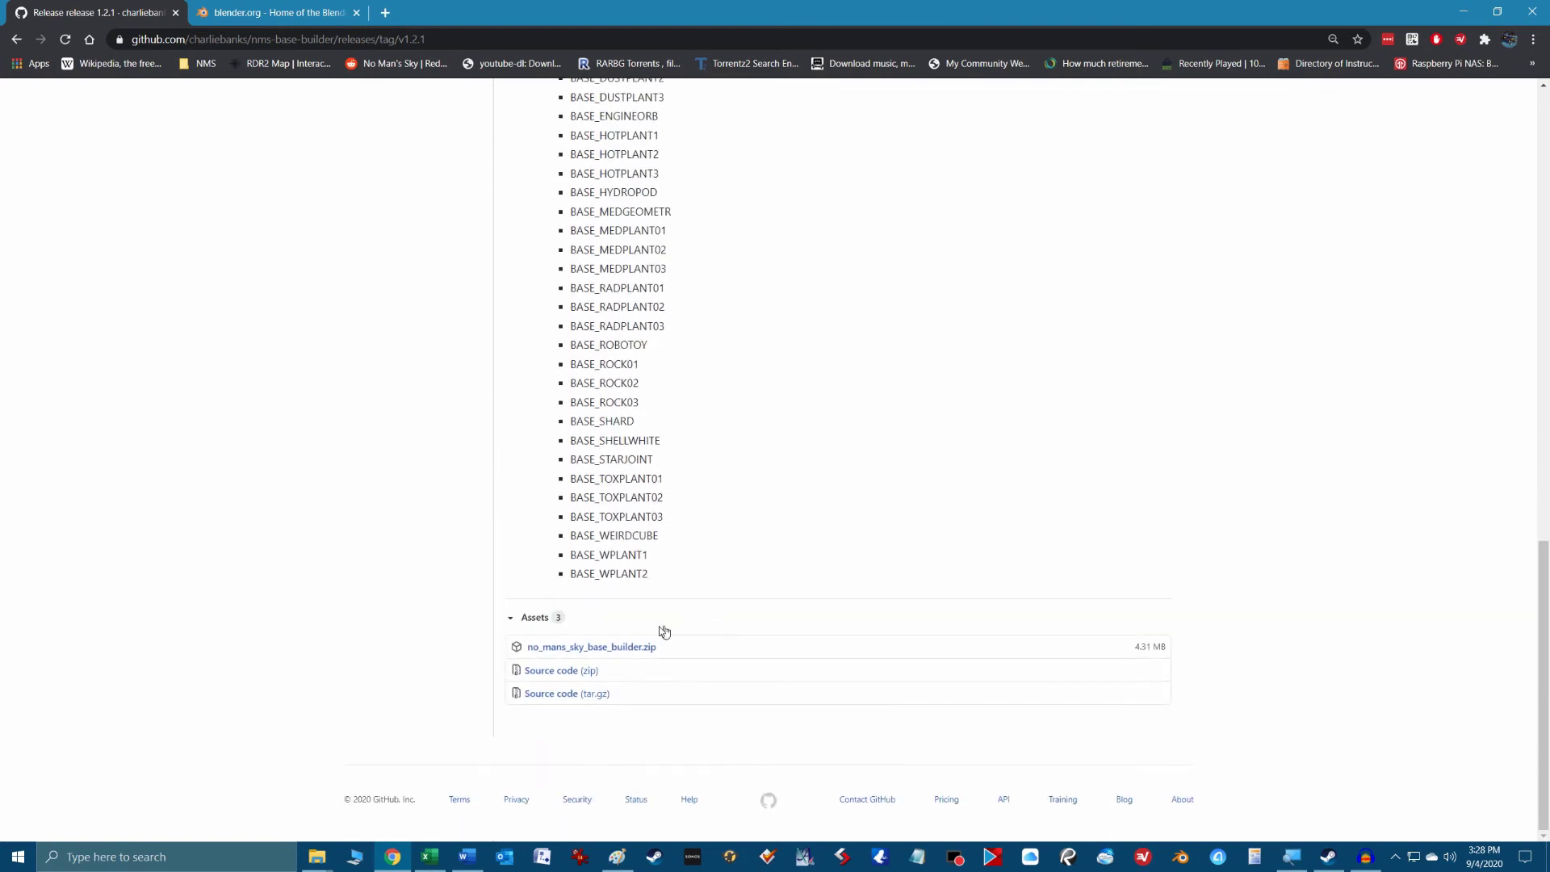
click(627, 648)
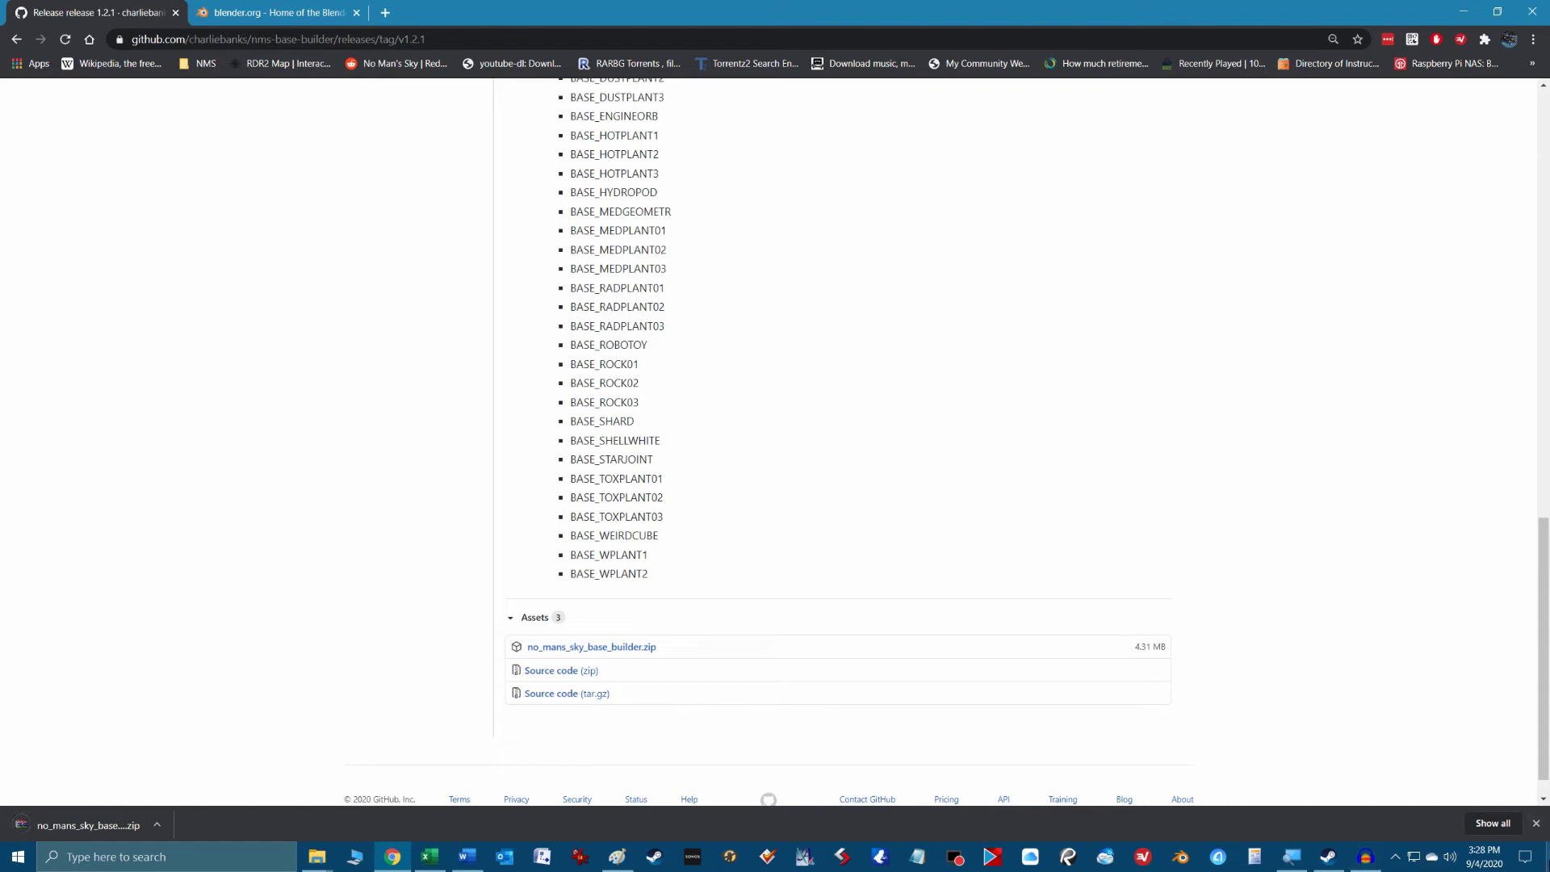
Drag no_mans_sky_base_builder.zip from Chrome's download bar onto the desktop, then minimize Chrome
click(1546, 858)
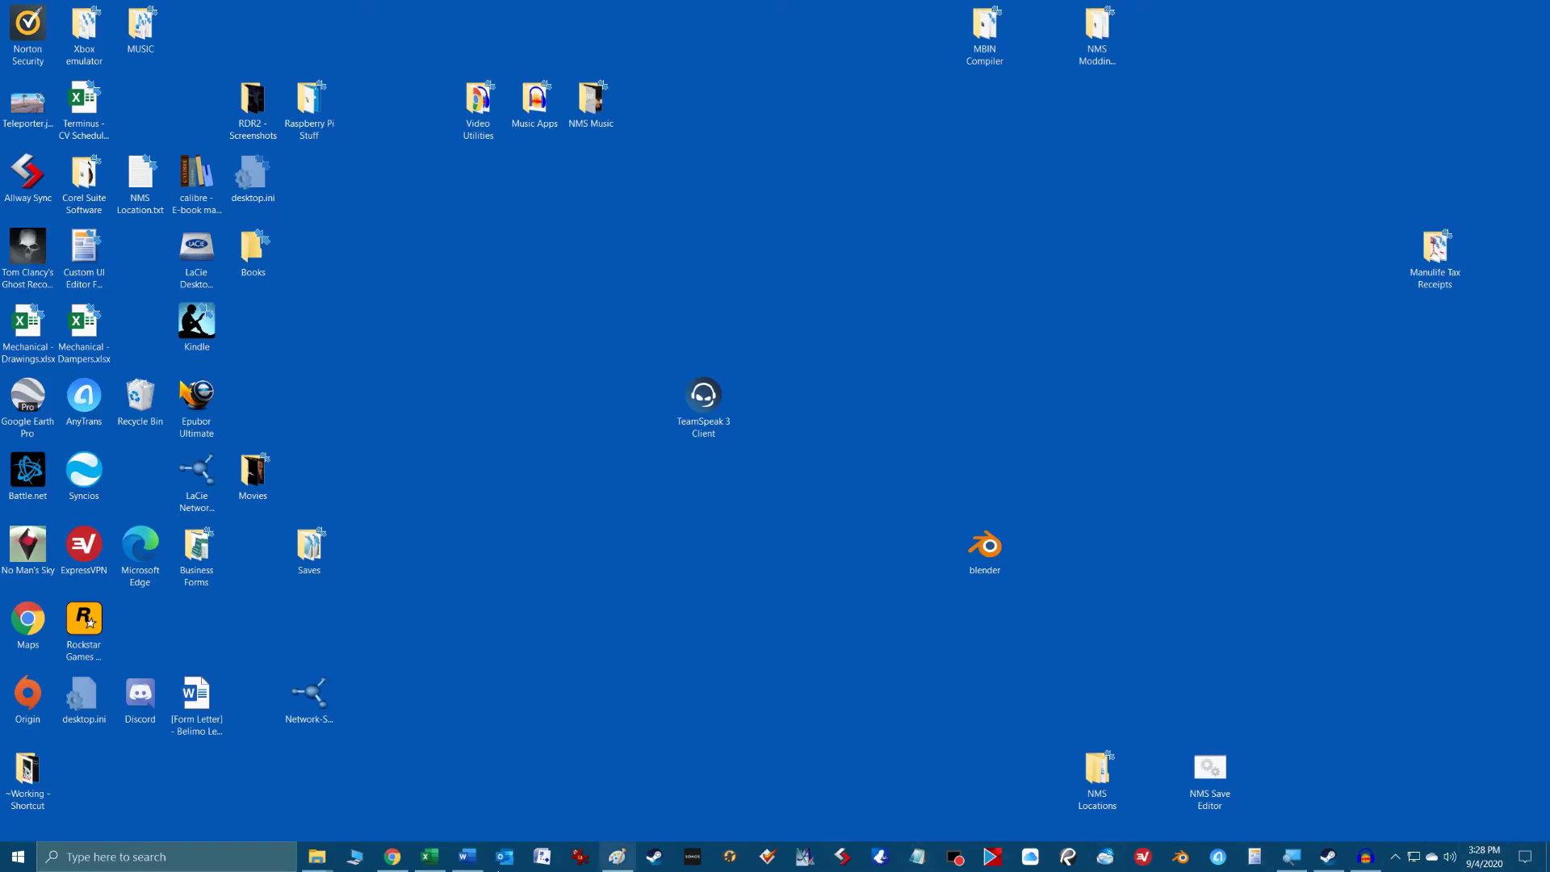
click(392, 858)
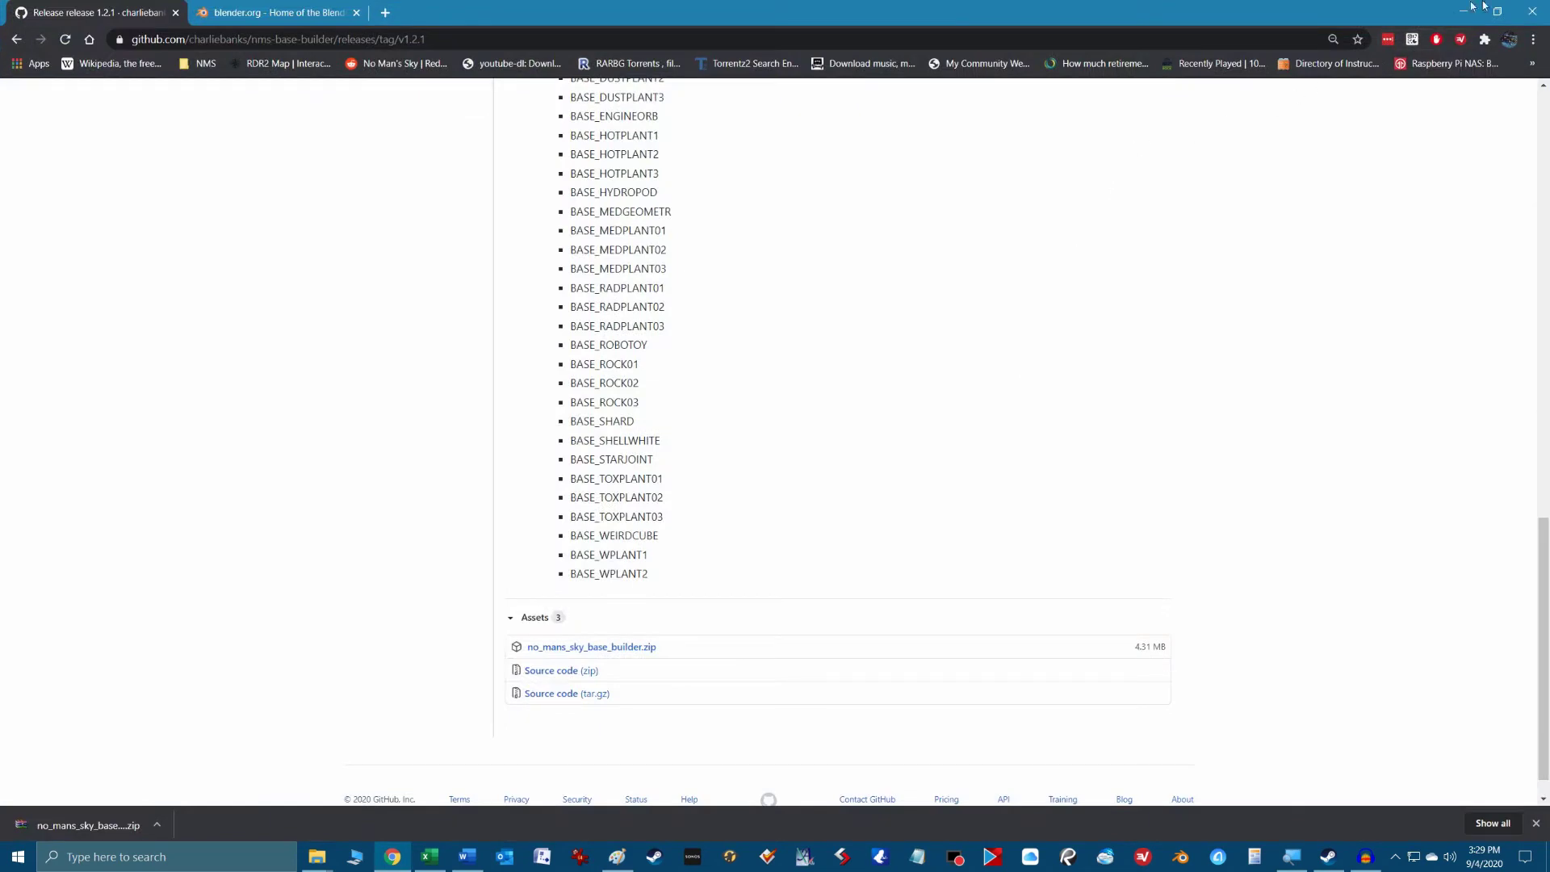
click(1498, 12)
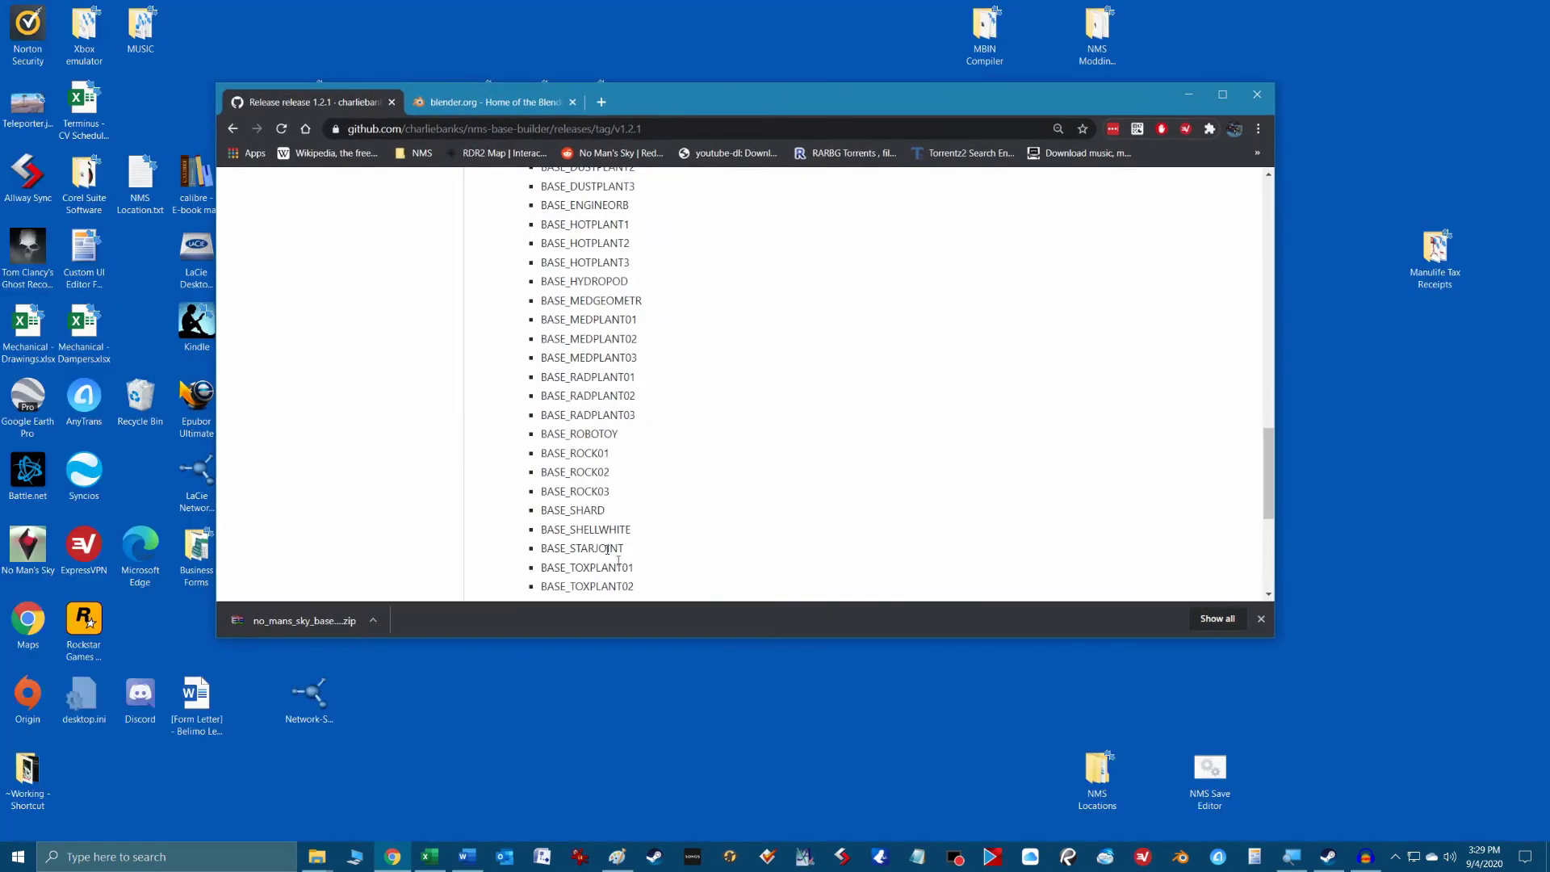
drag(290, 625, 820, 767)
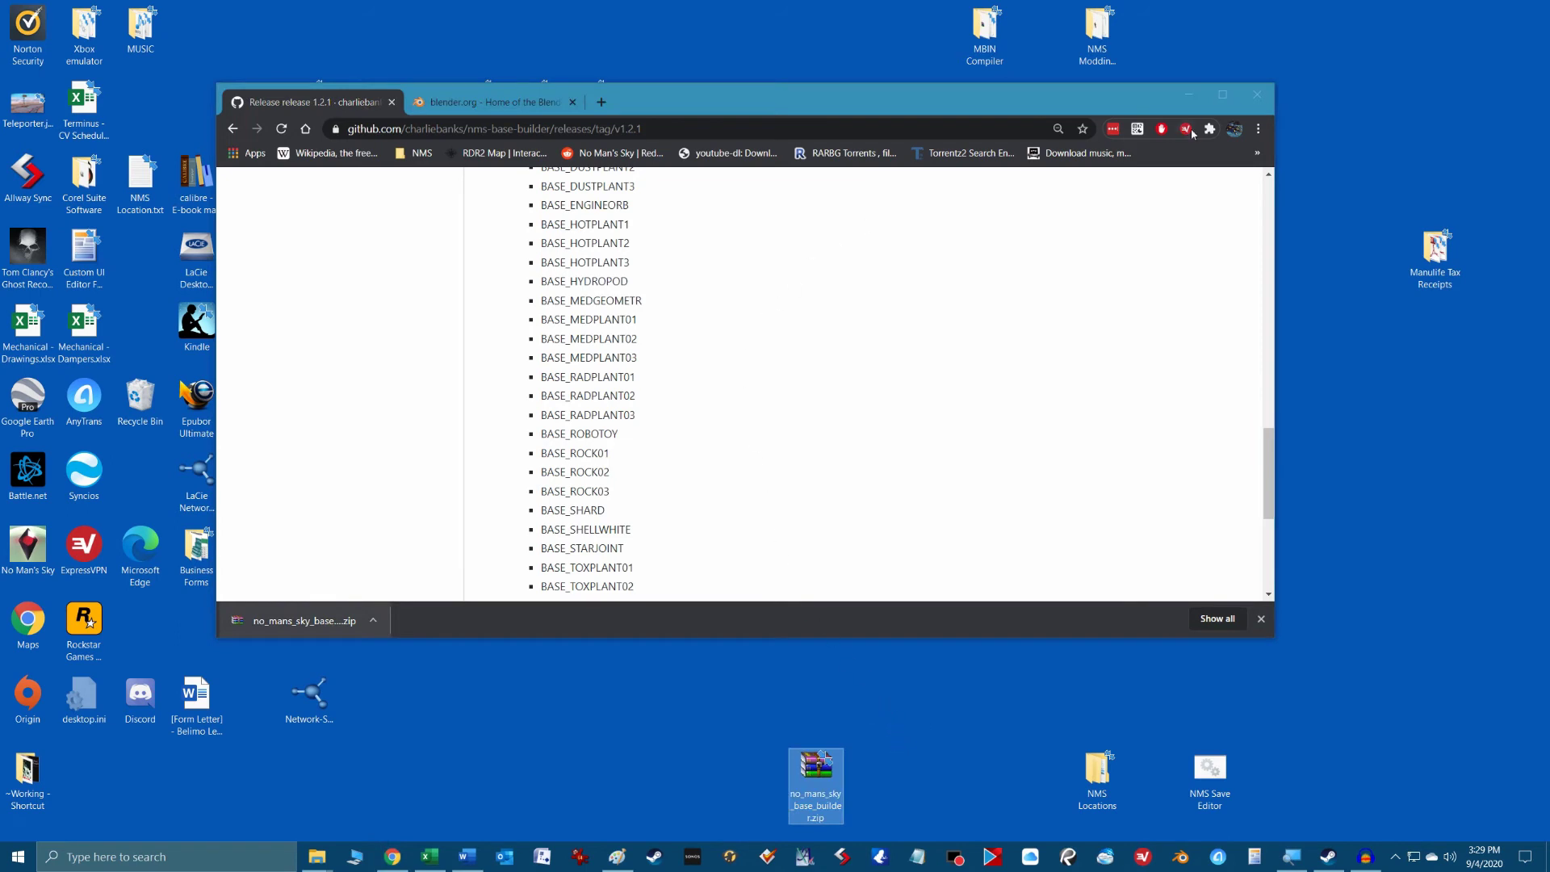
click(1185, 95)
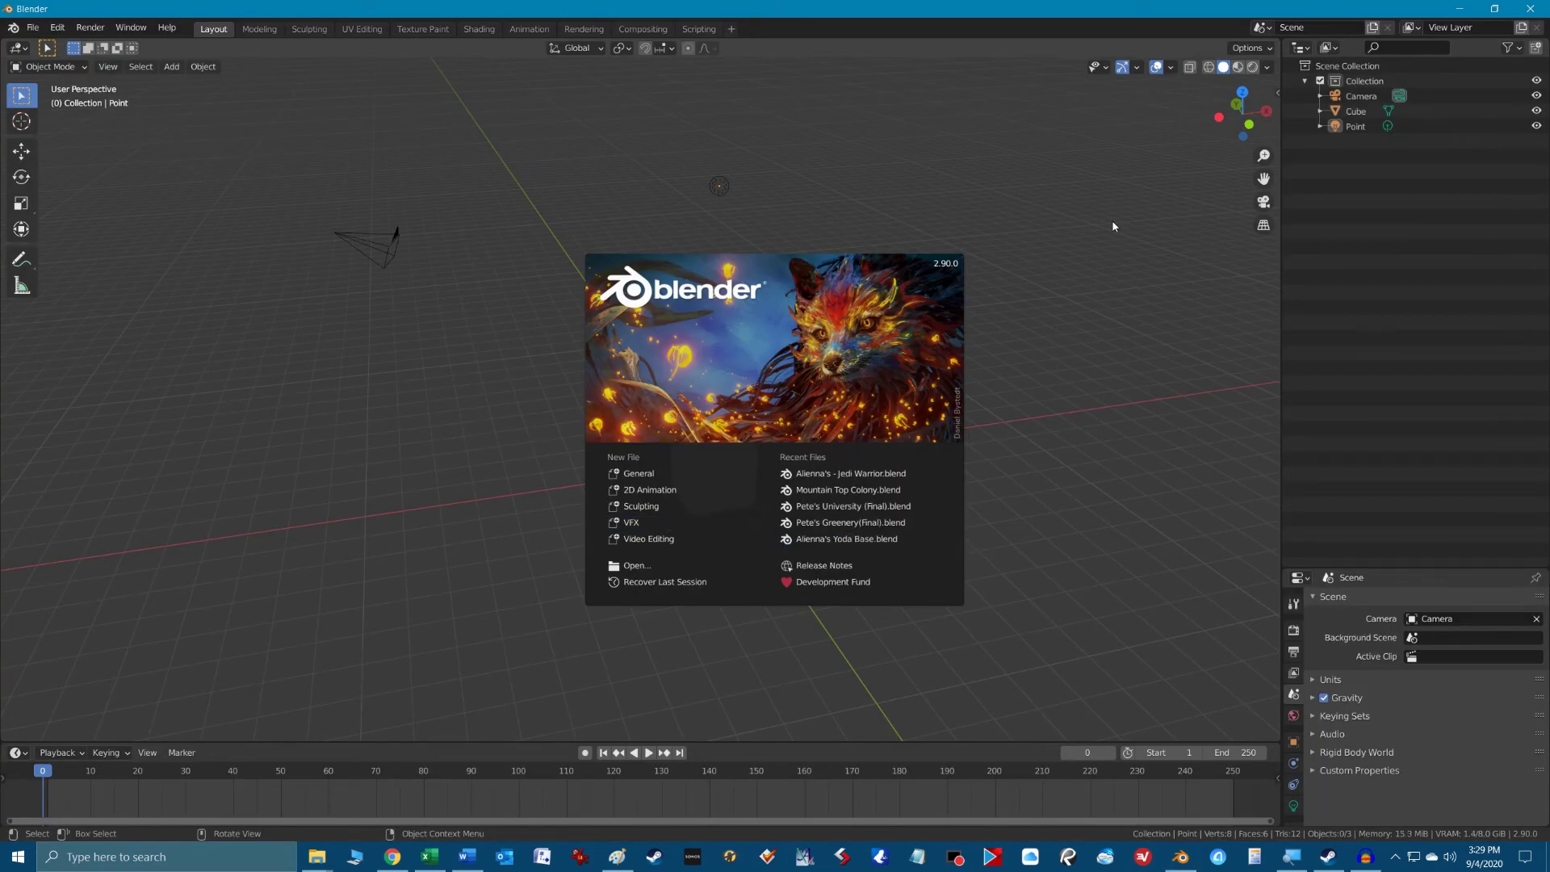
Close the splash screen to reveal the default scene with camera, cube and light
click(1098, 226)
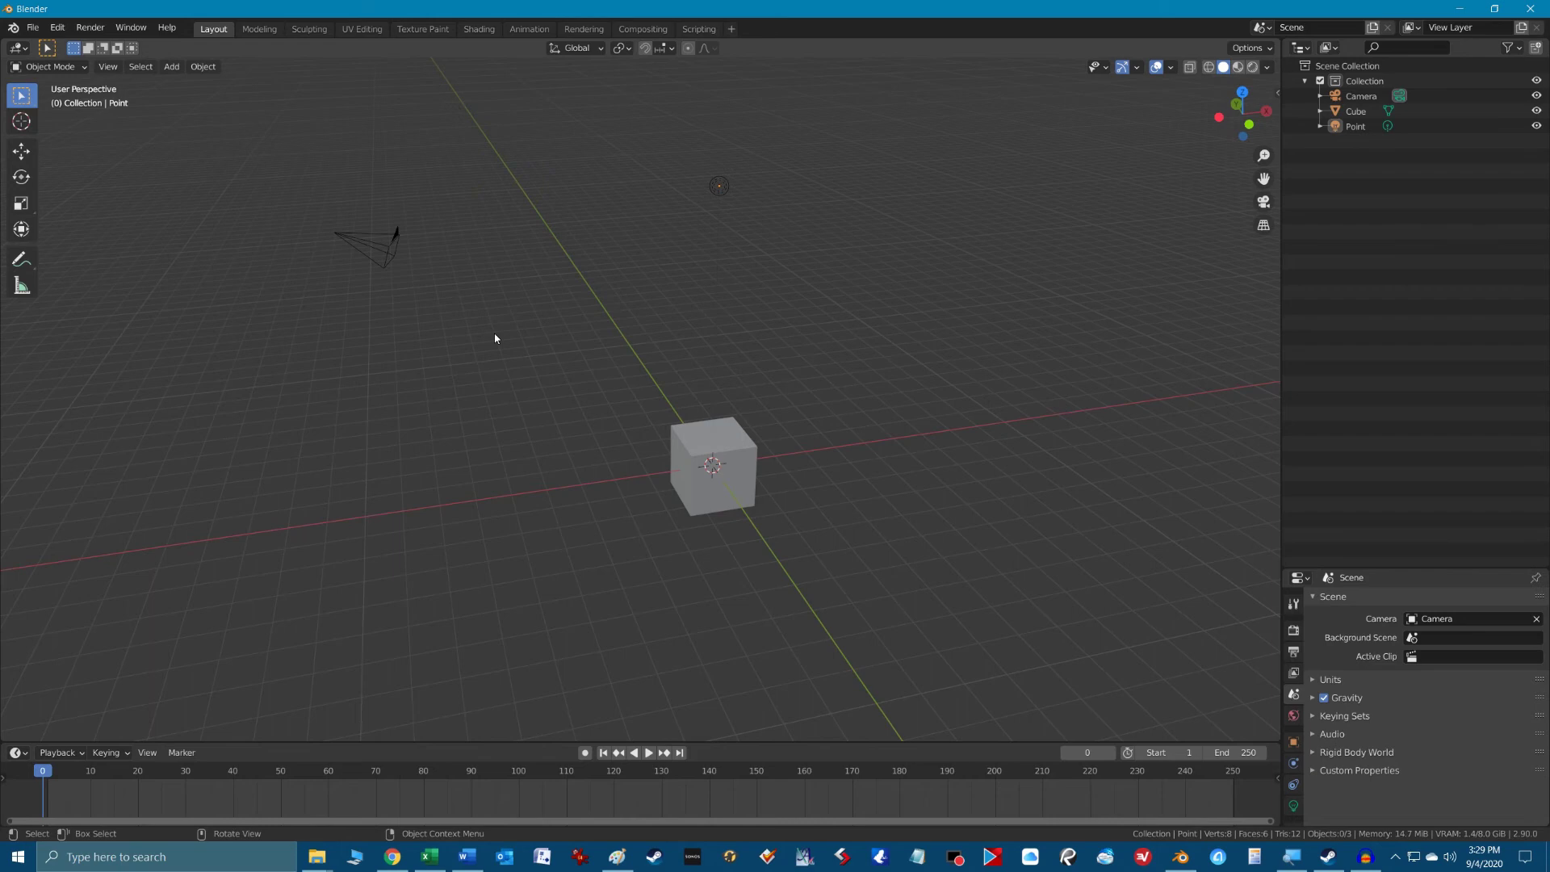
Install no_mans_sky_base_builder.zip from the Desktop, enable Game Engine: No Mans Sky Base Builder, and close Preferences
click(54, 28)
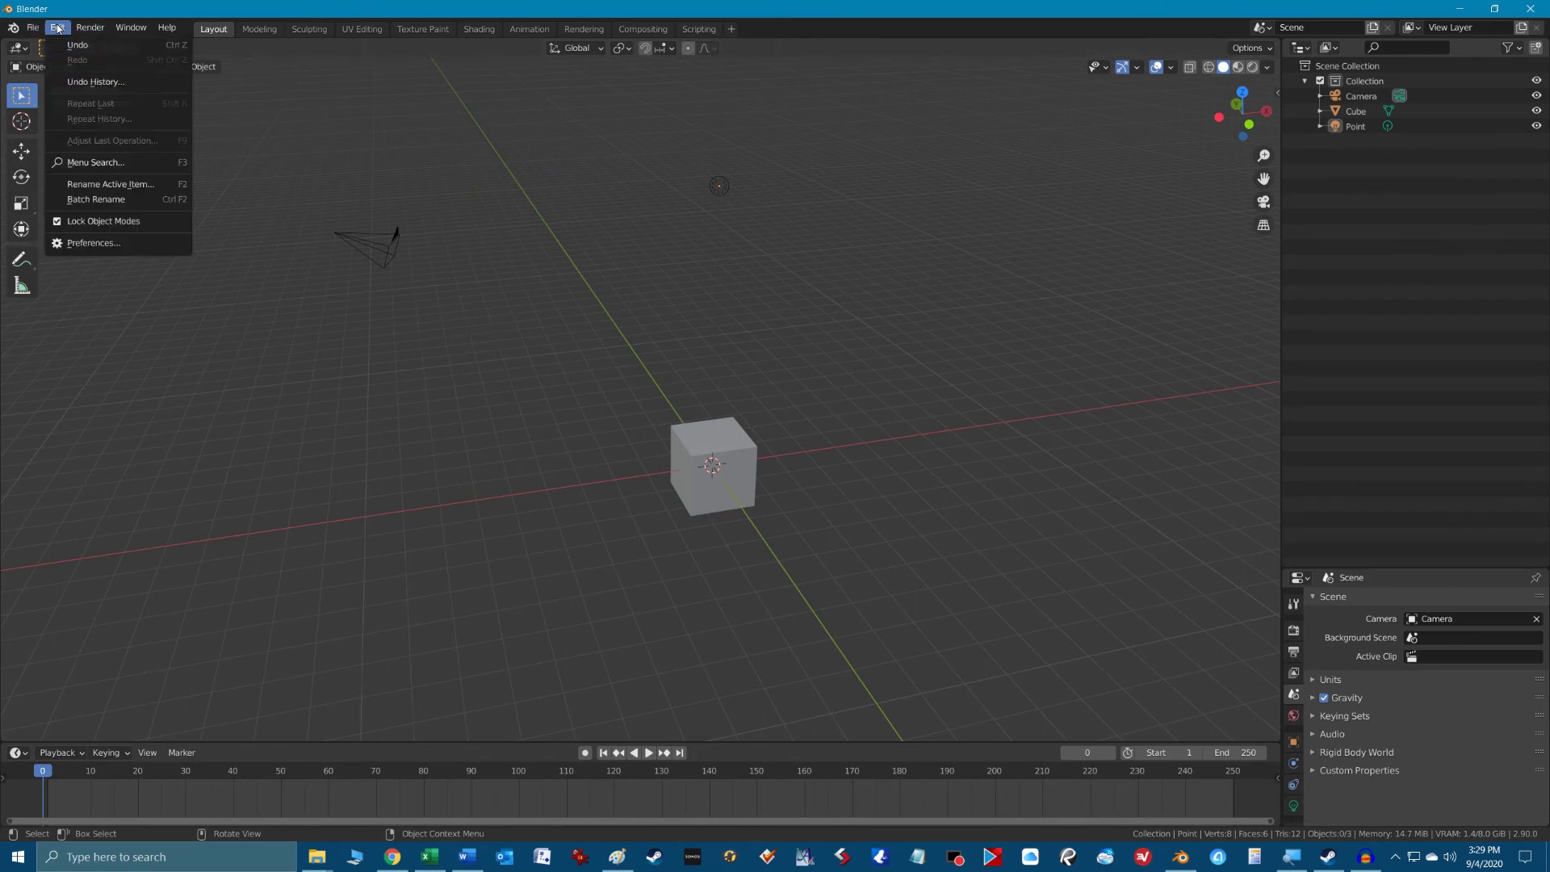
click(103, 246)
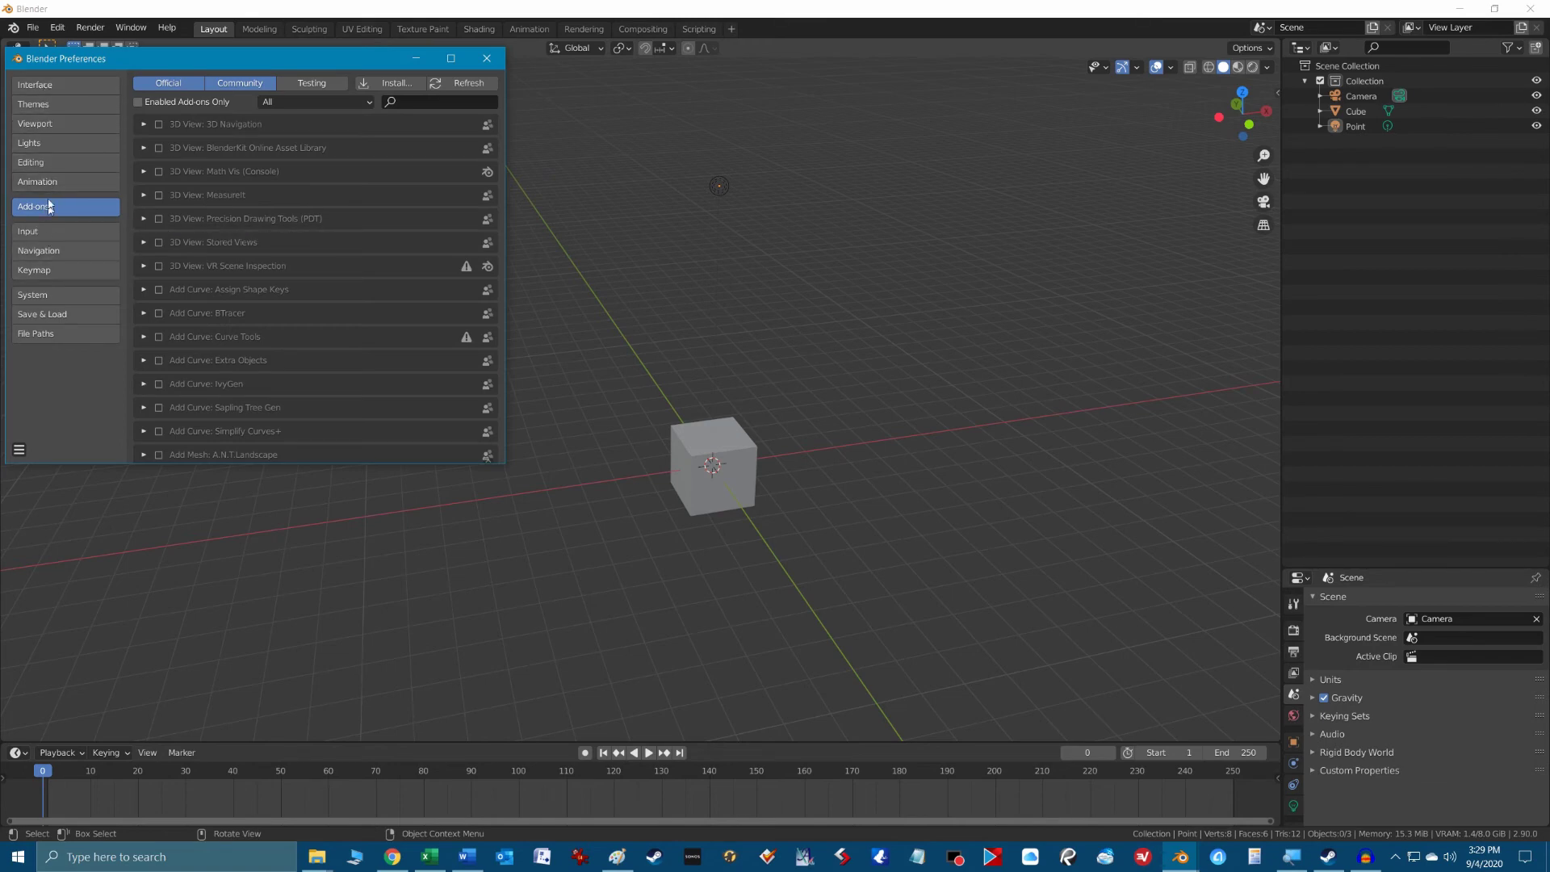
click(50, 161)
click(52, 206)
click(397, 84)
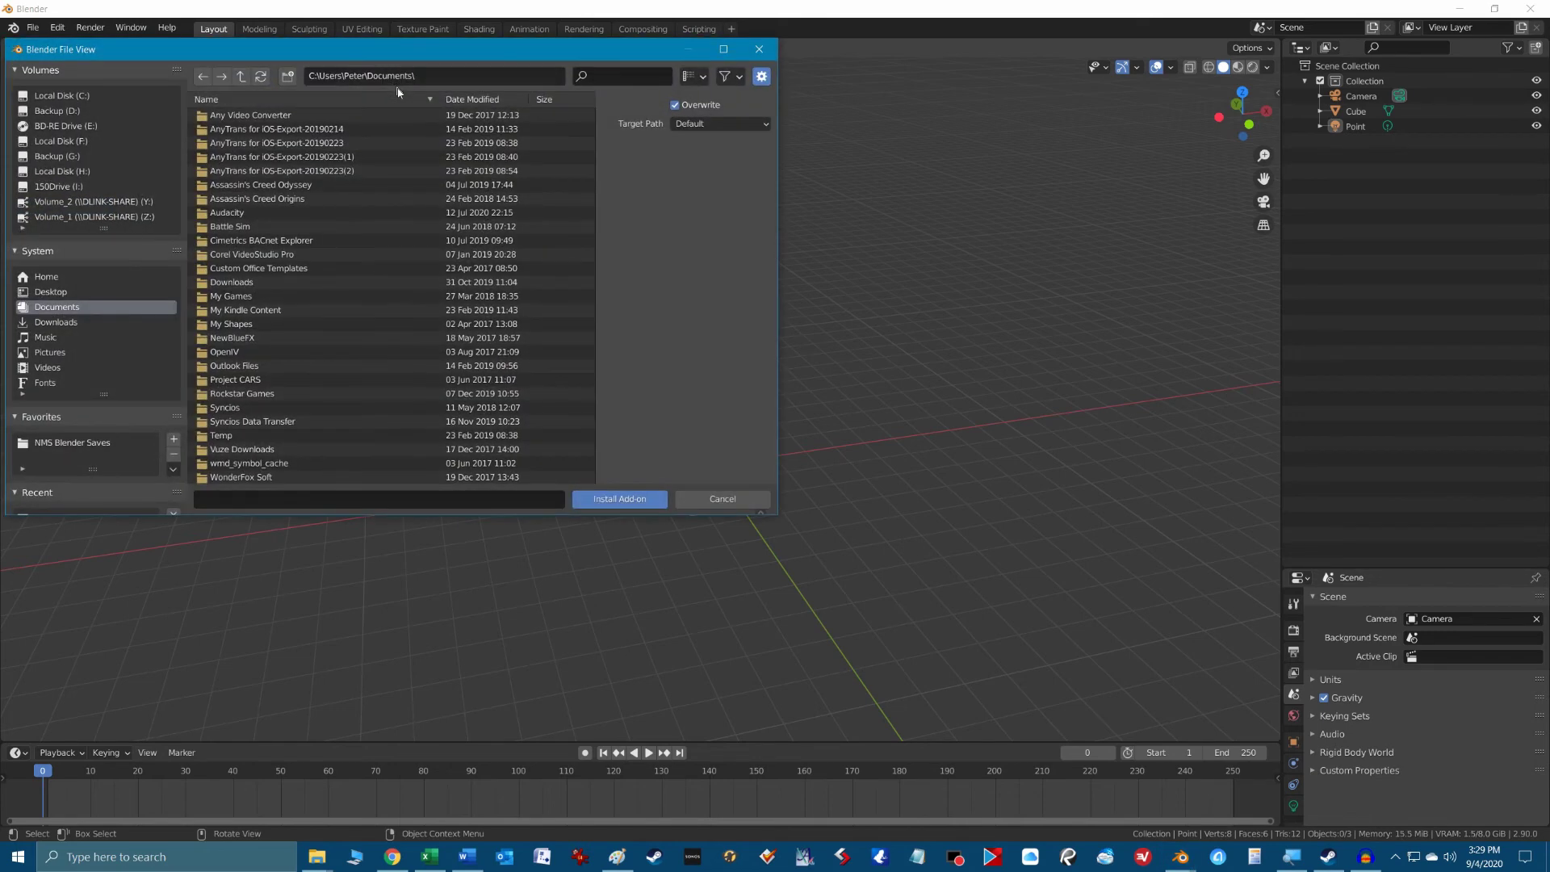
click(53, 292)
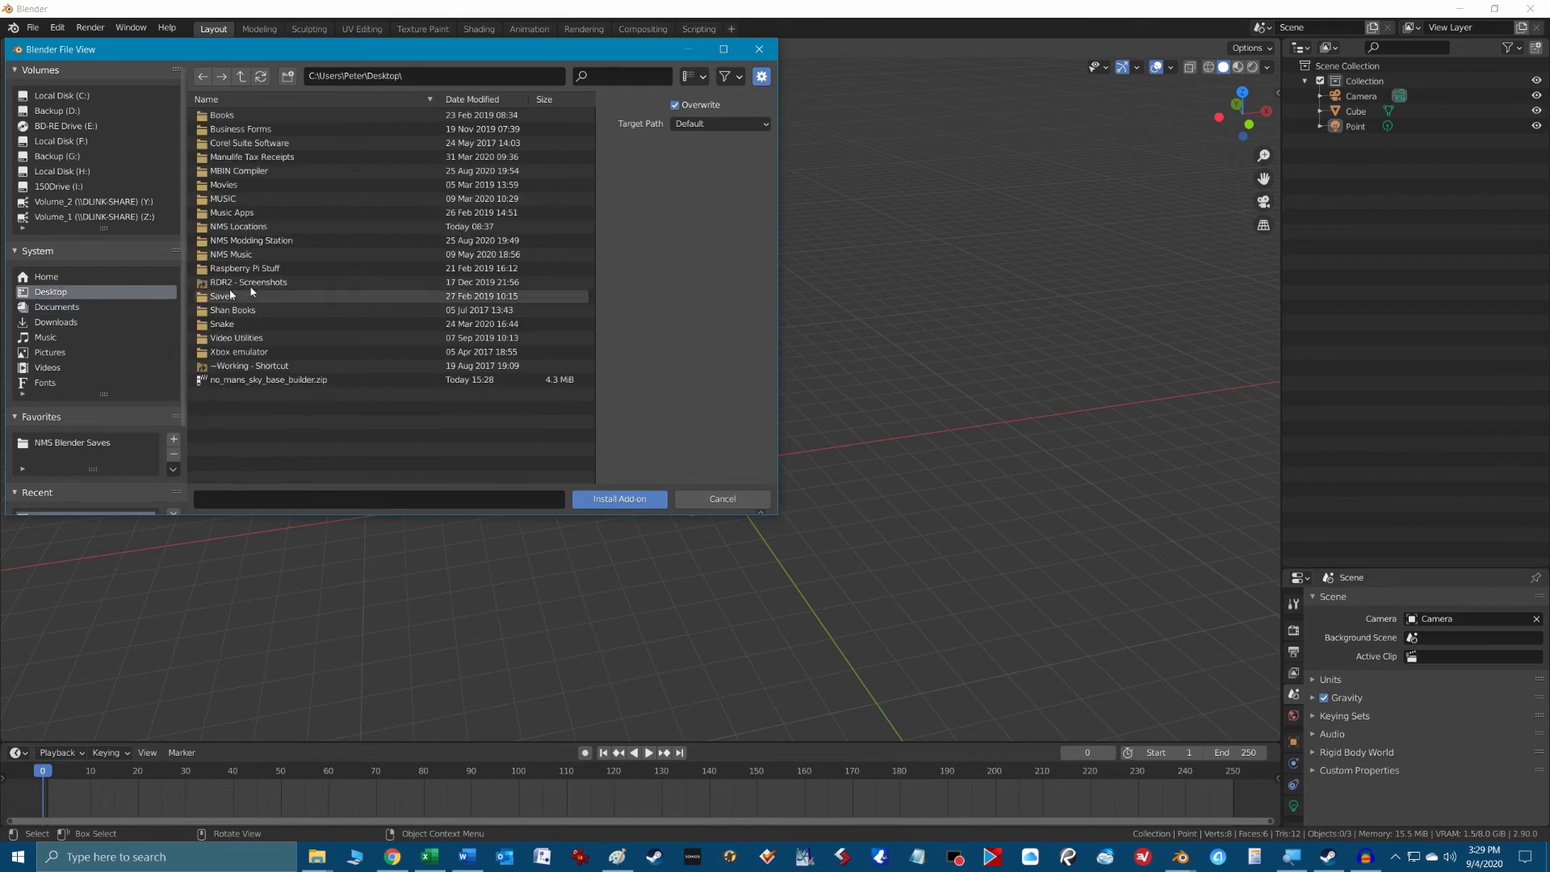
click(248, 381)
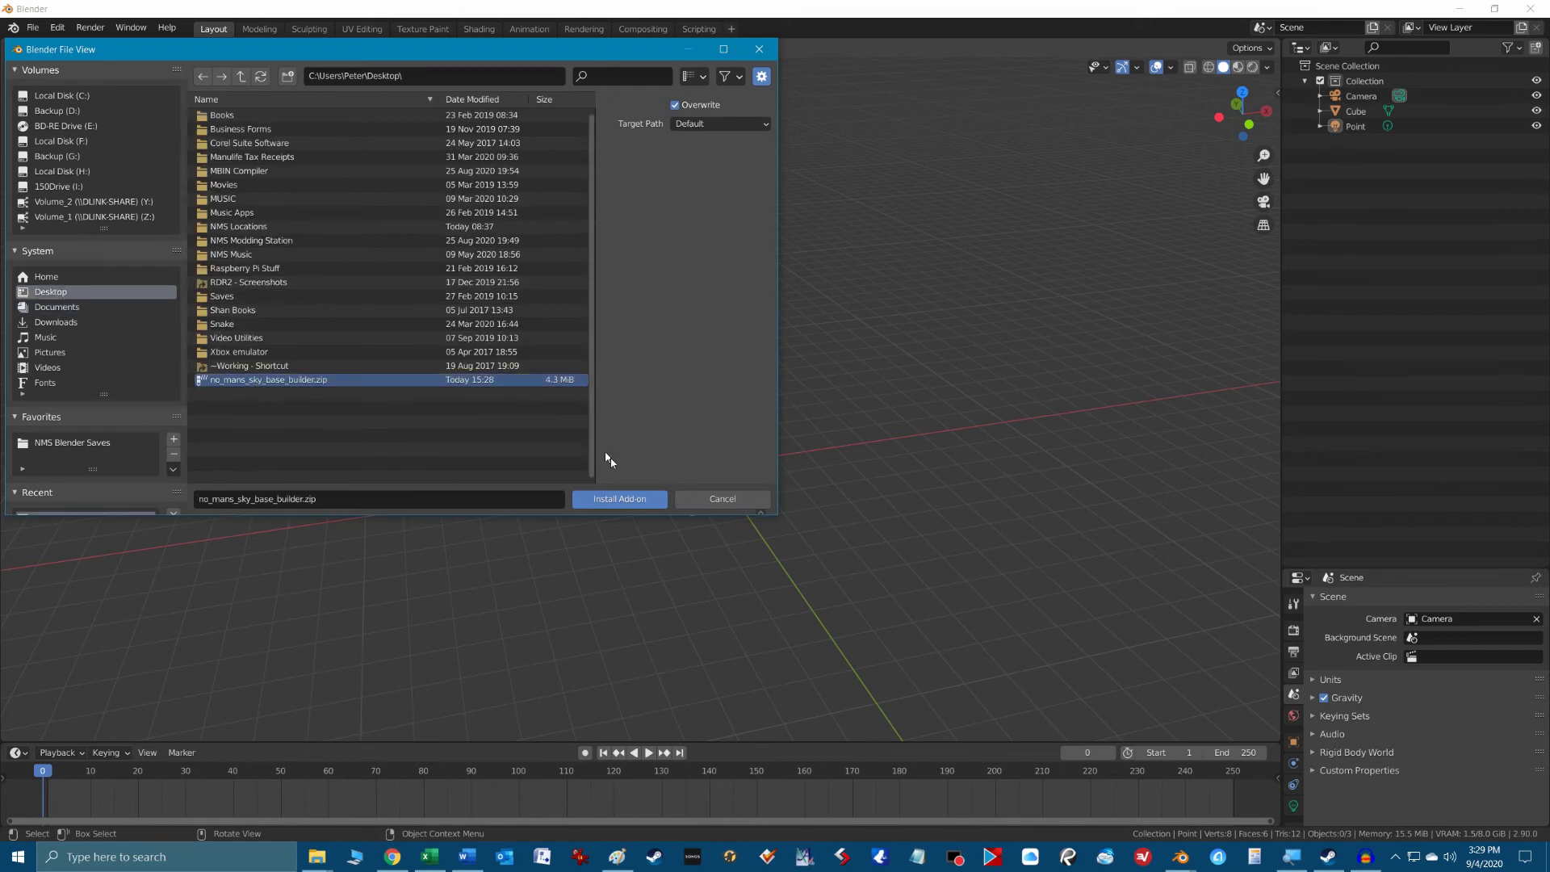
click(624, 500)
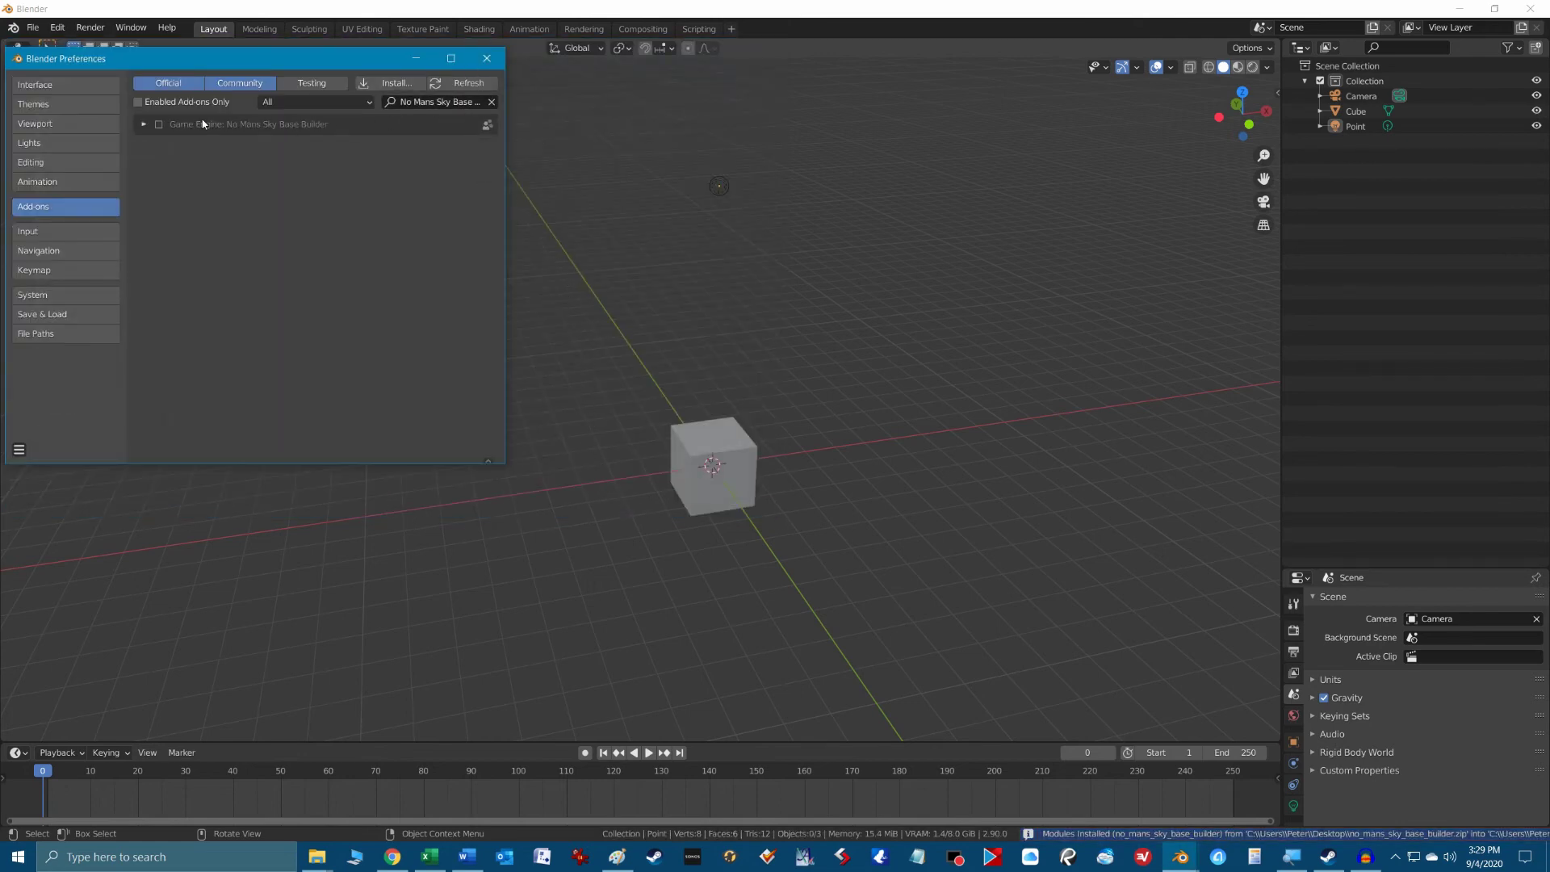
click(158, 124)
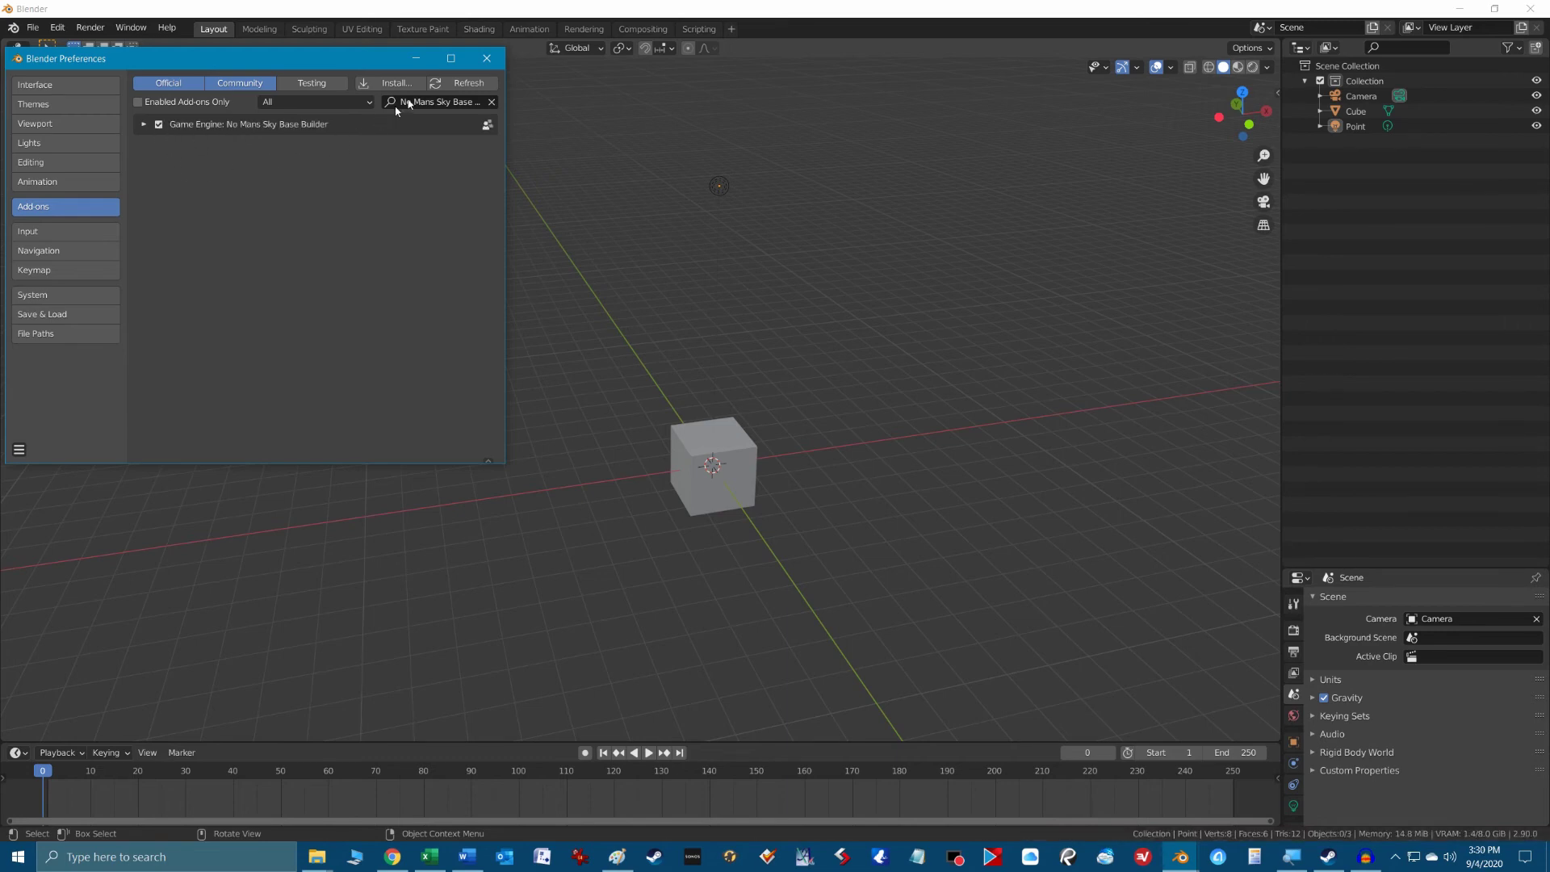
click(487, 59)
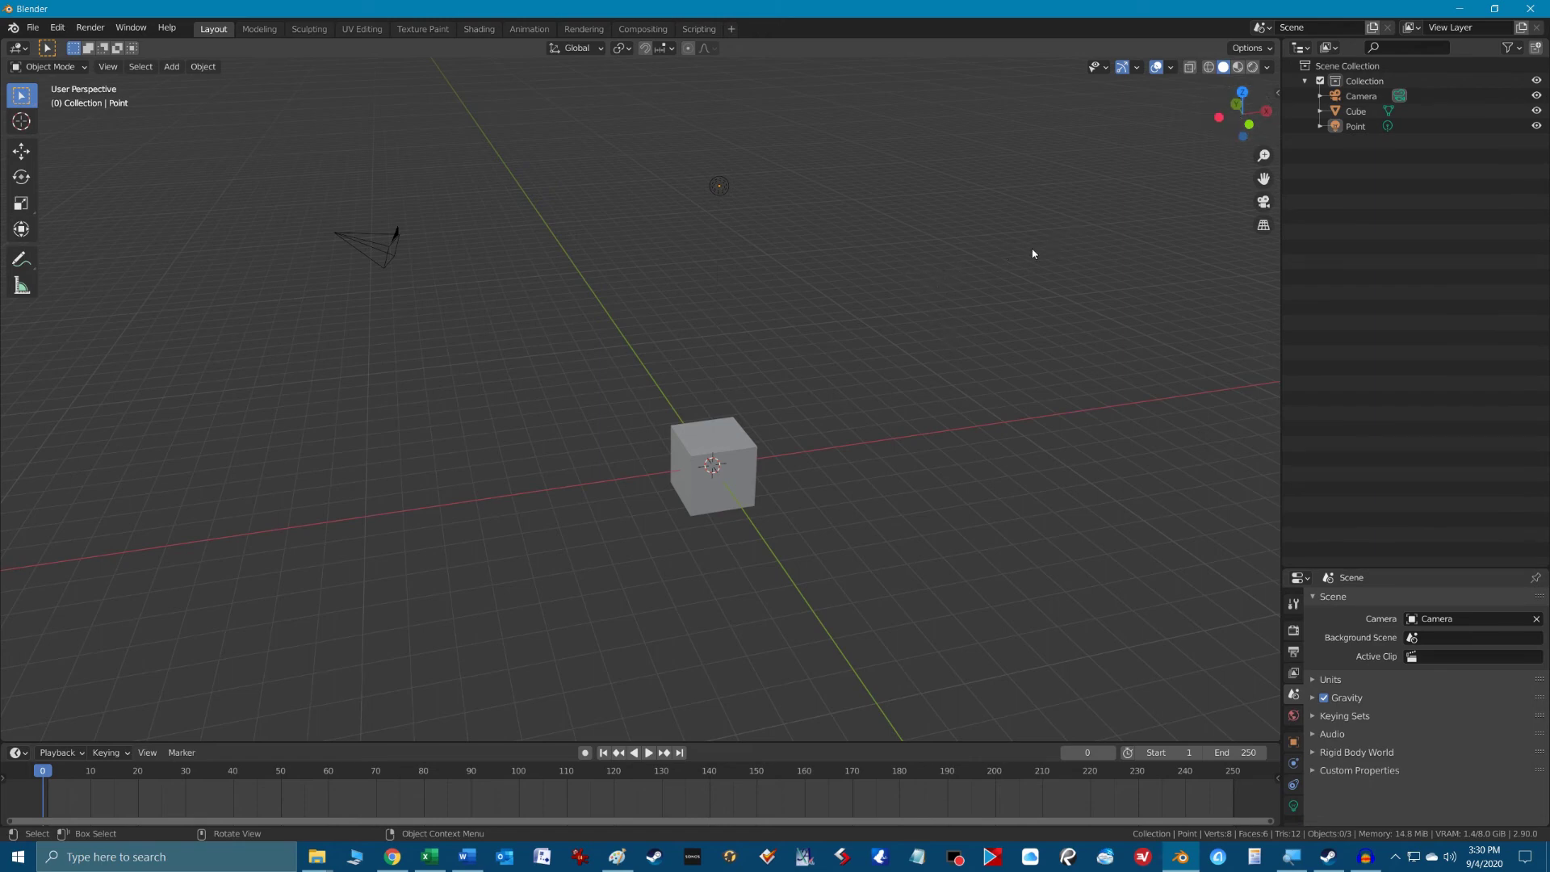
Toggle the sidebar with N until the No Man's Sky Base Builder panel stays open
key(n)
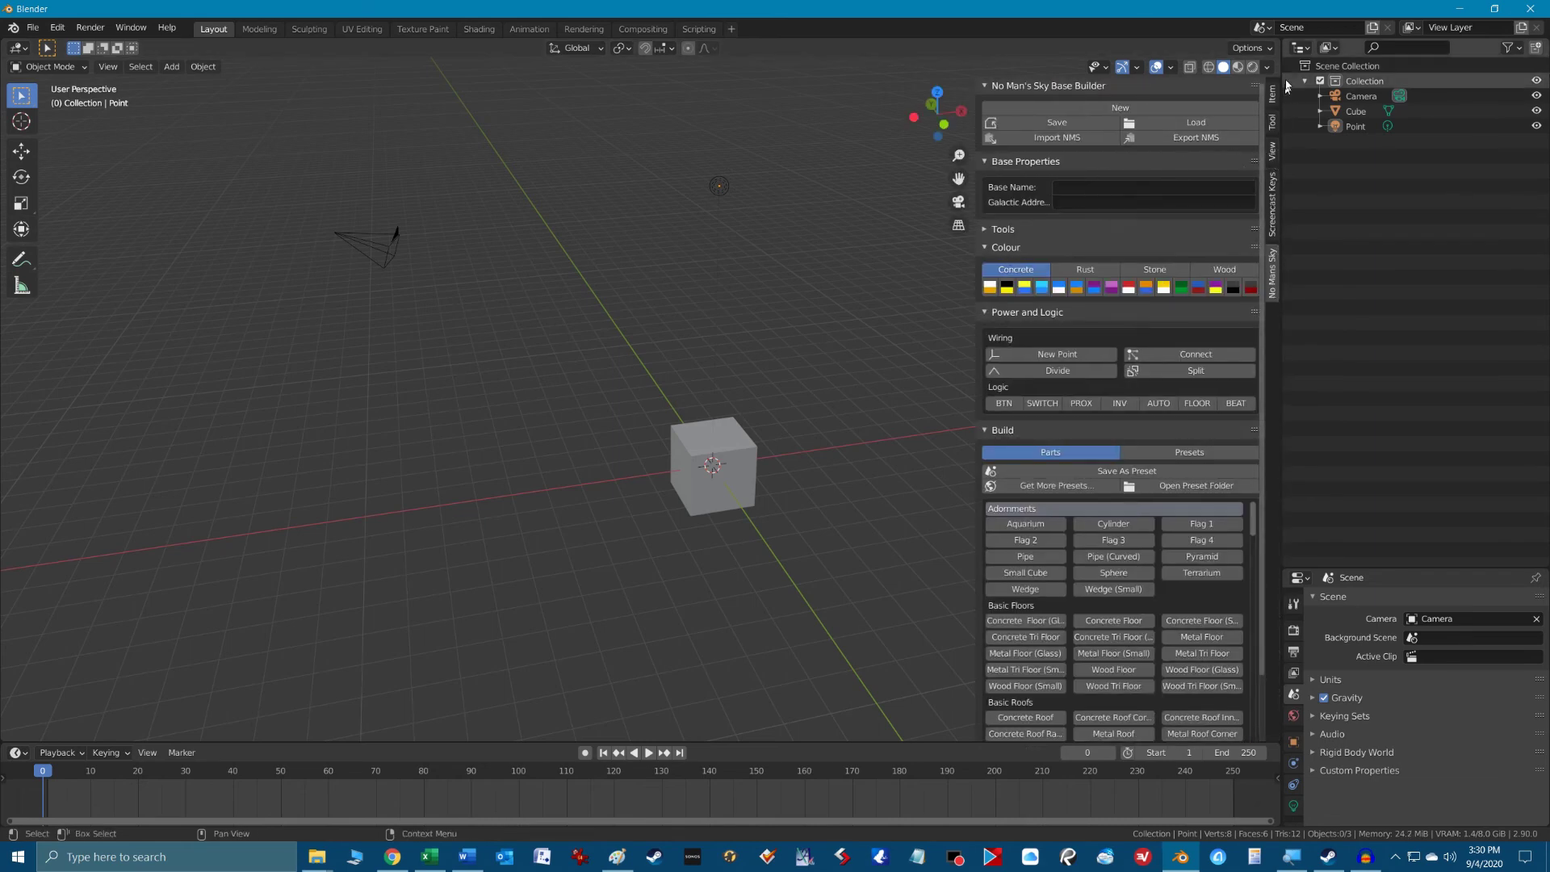
key(n)
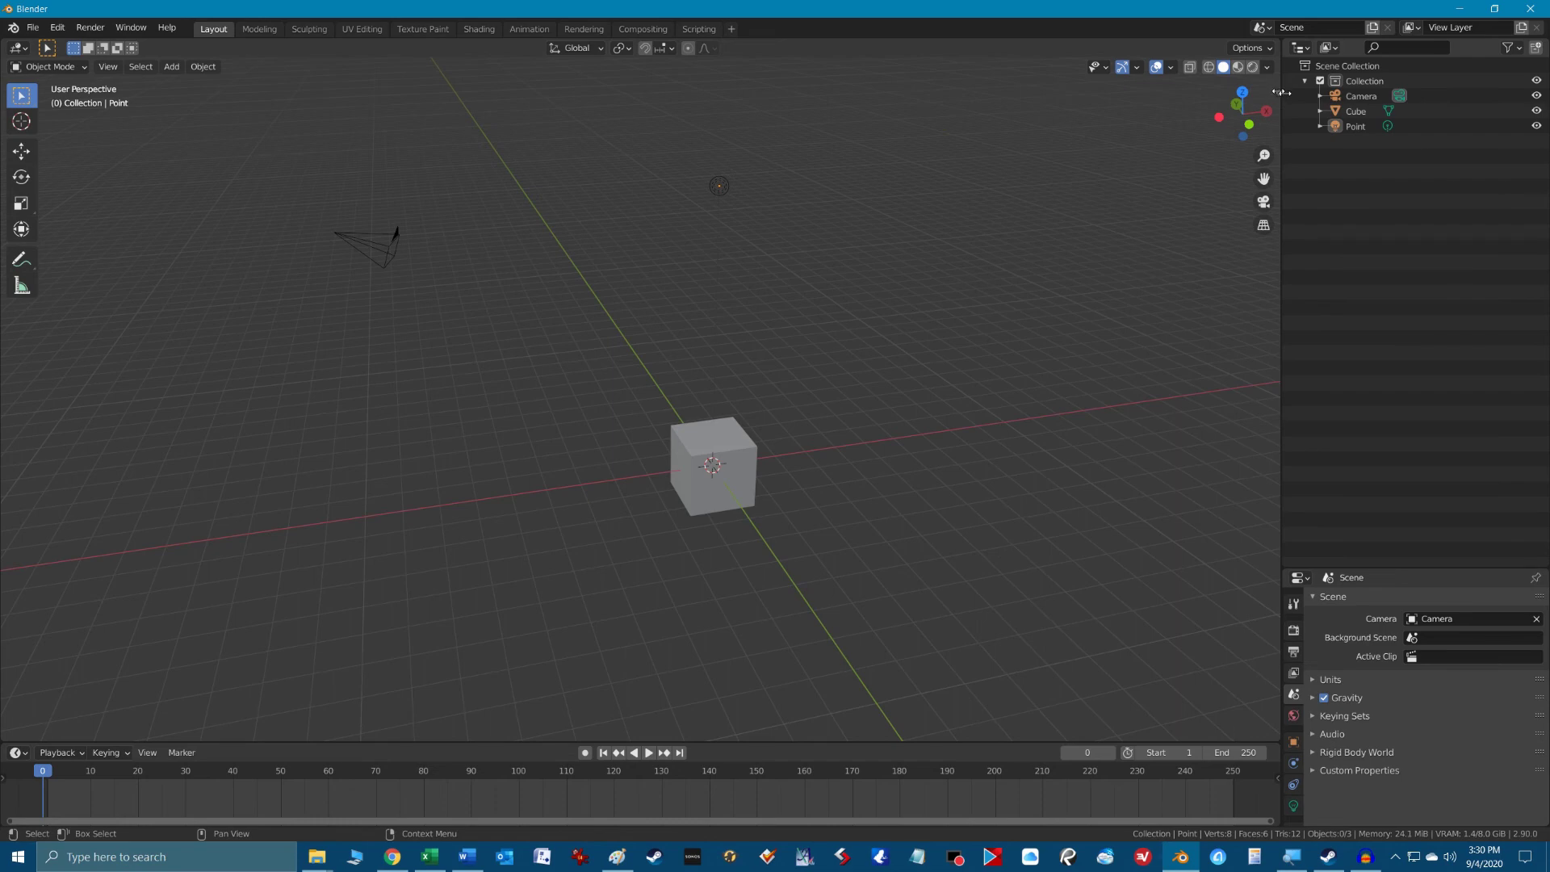
key(n)
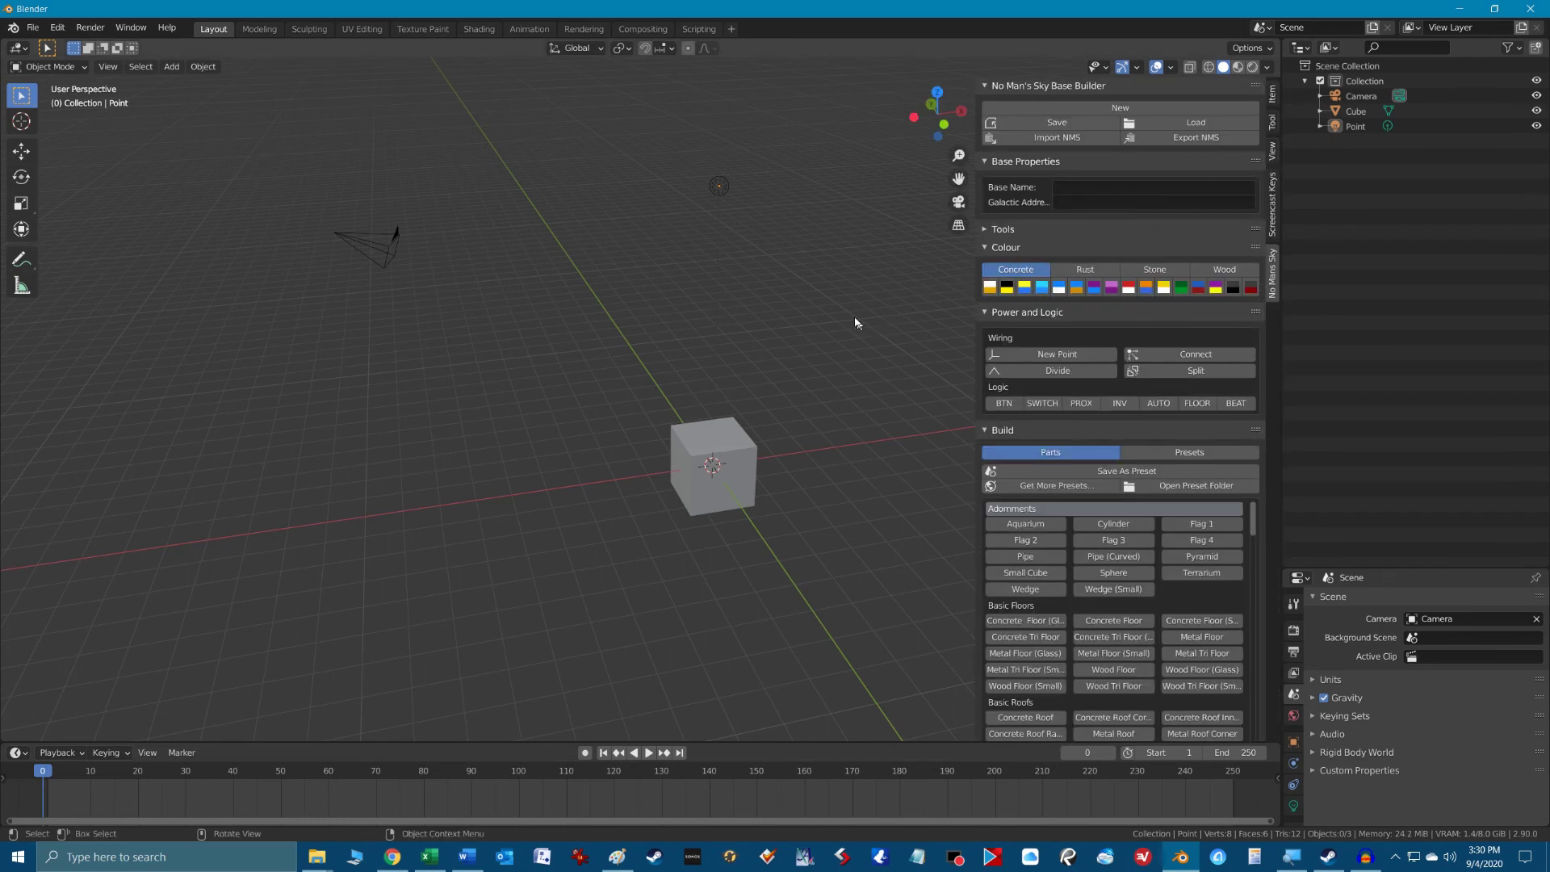
key(n)
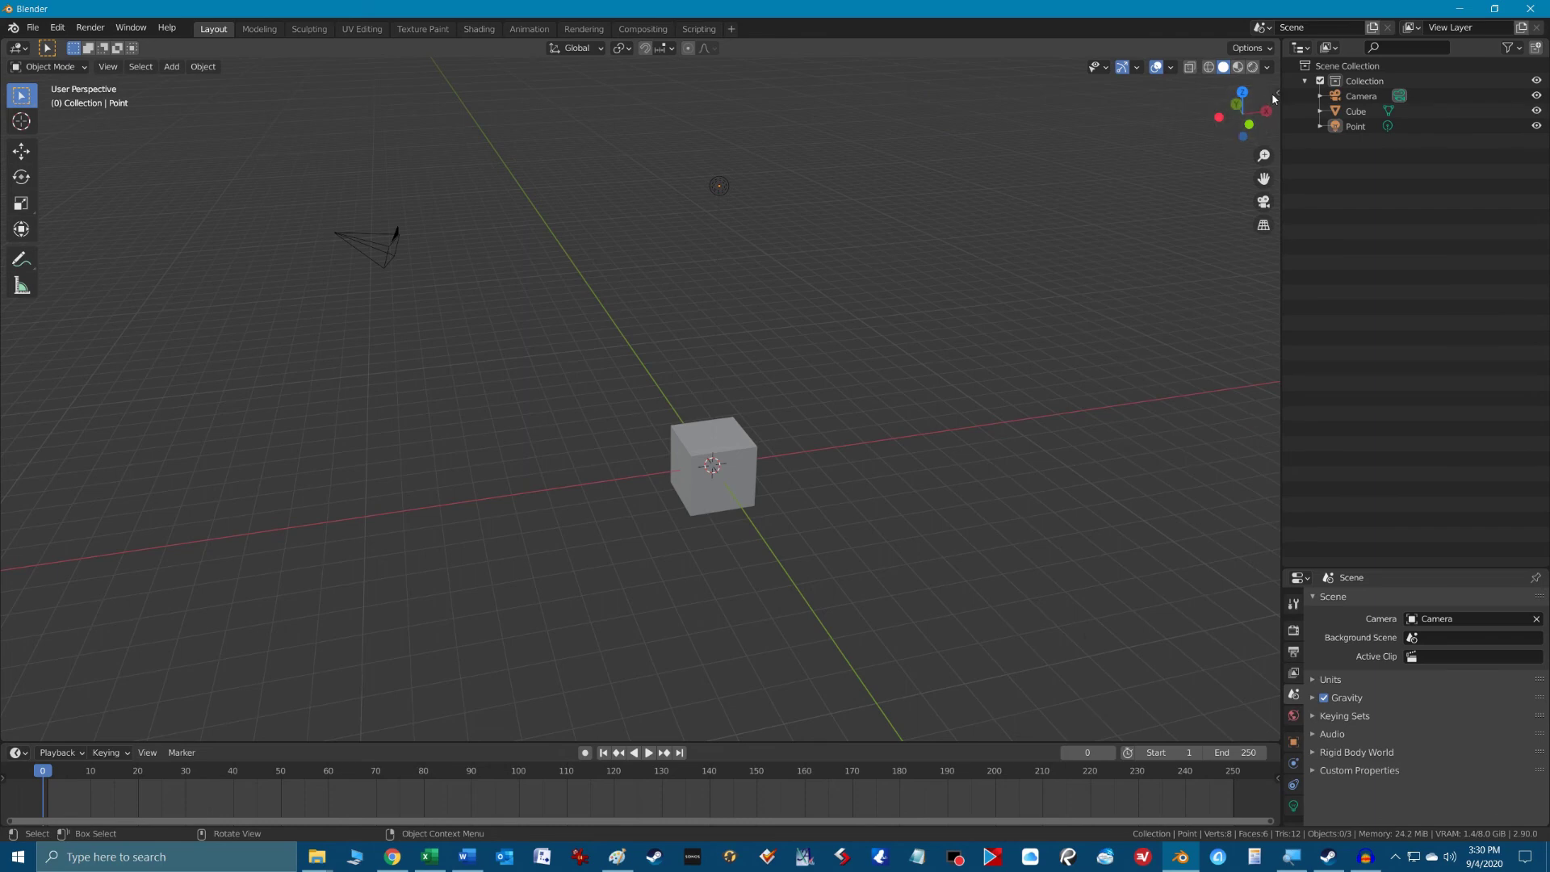
key(n)
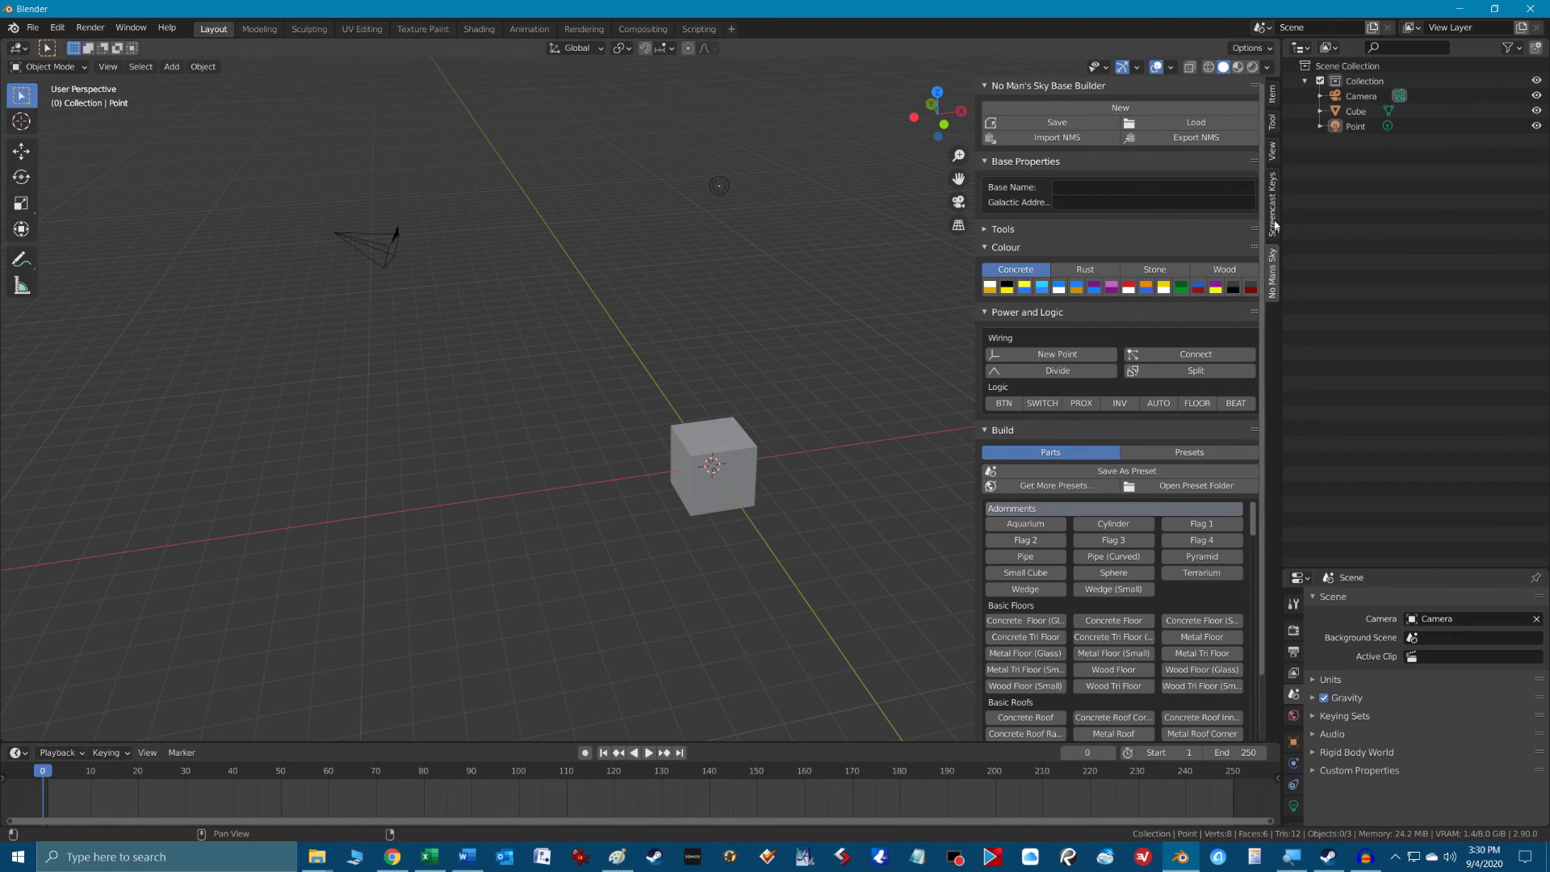
scroll(1121, 598, down, 3)
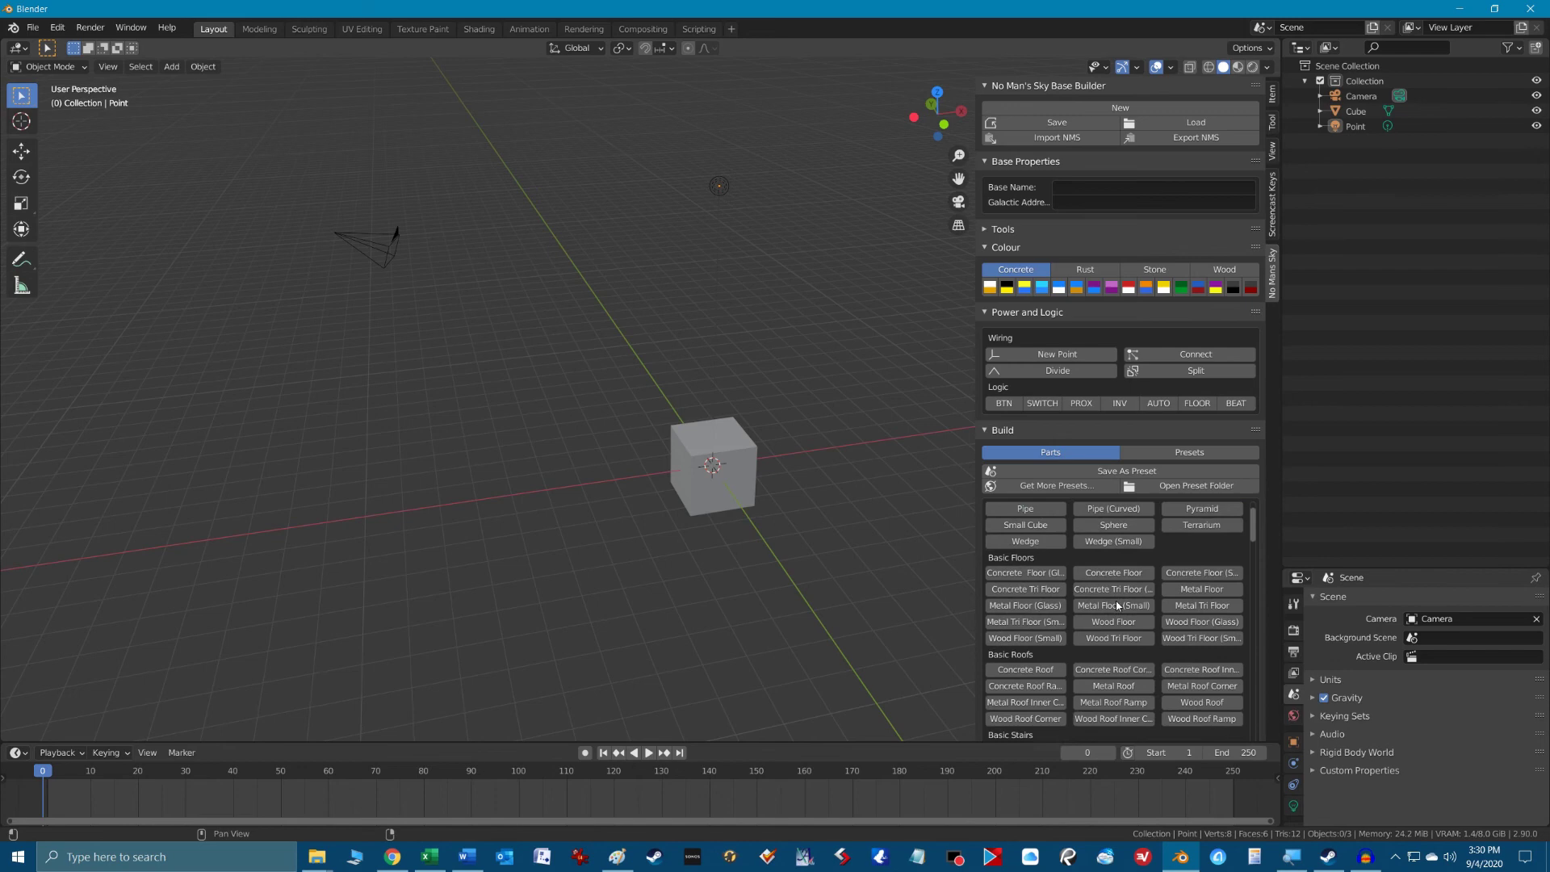
scroll(1121, 598, up, 3)
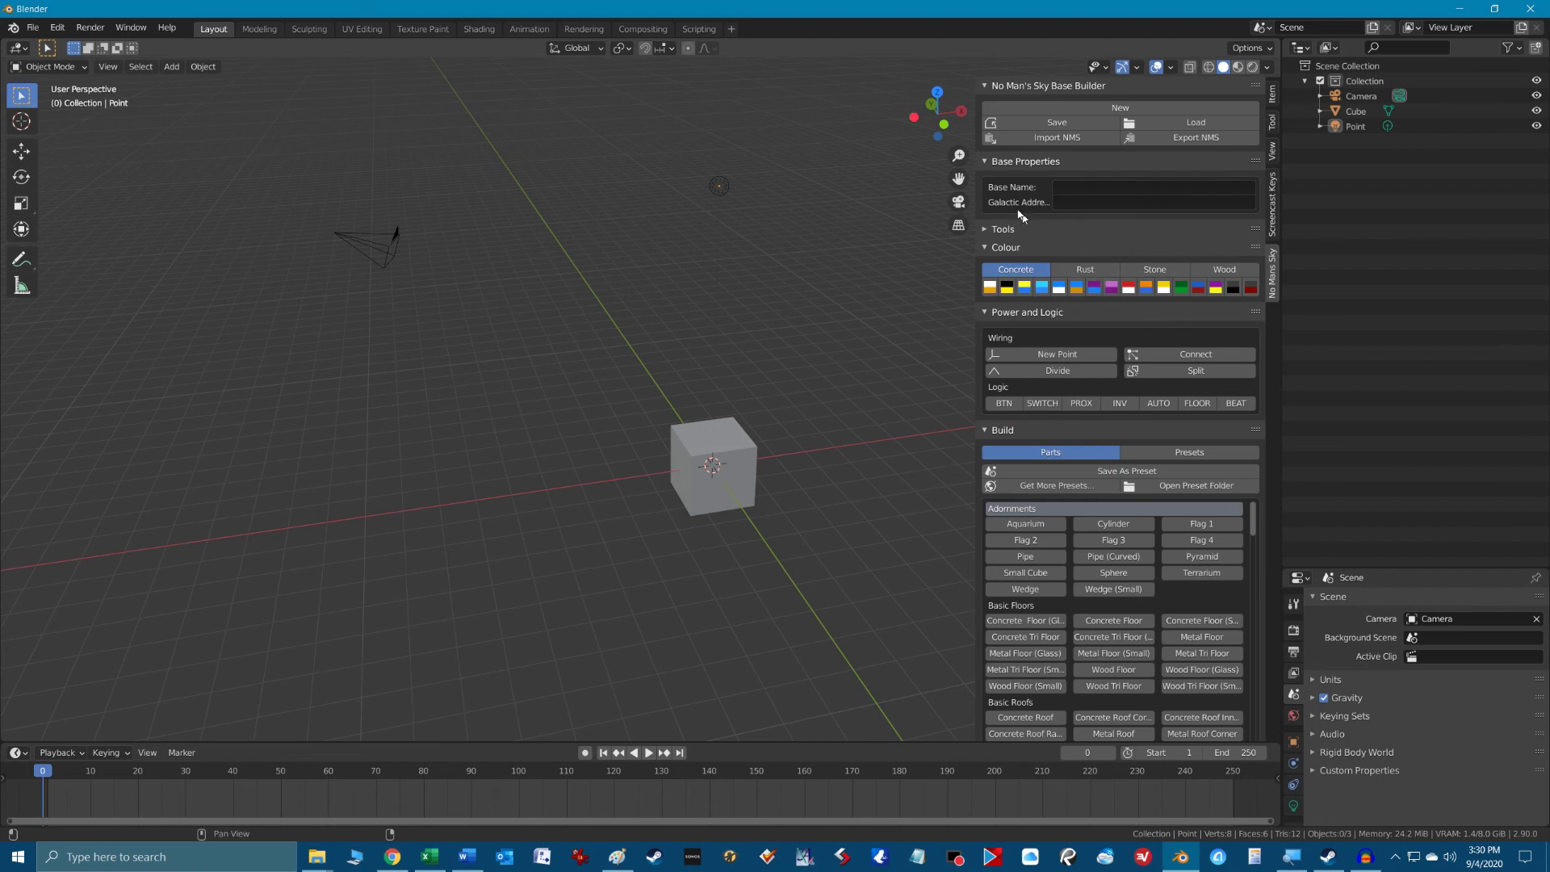
click(986, 230)
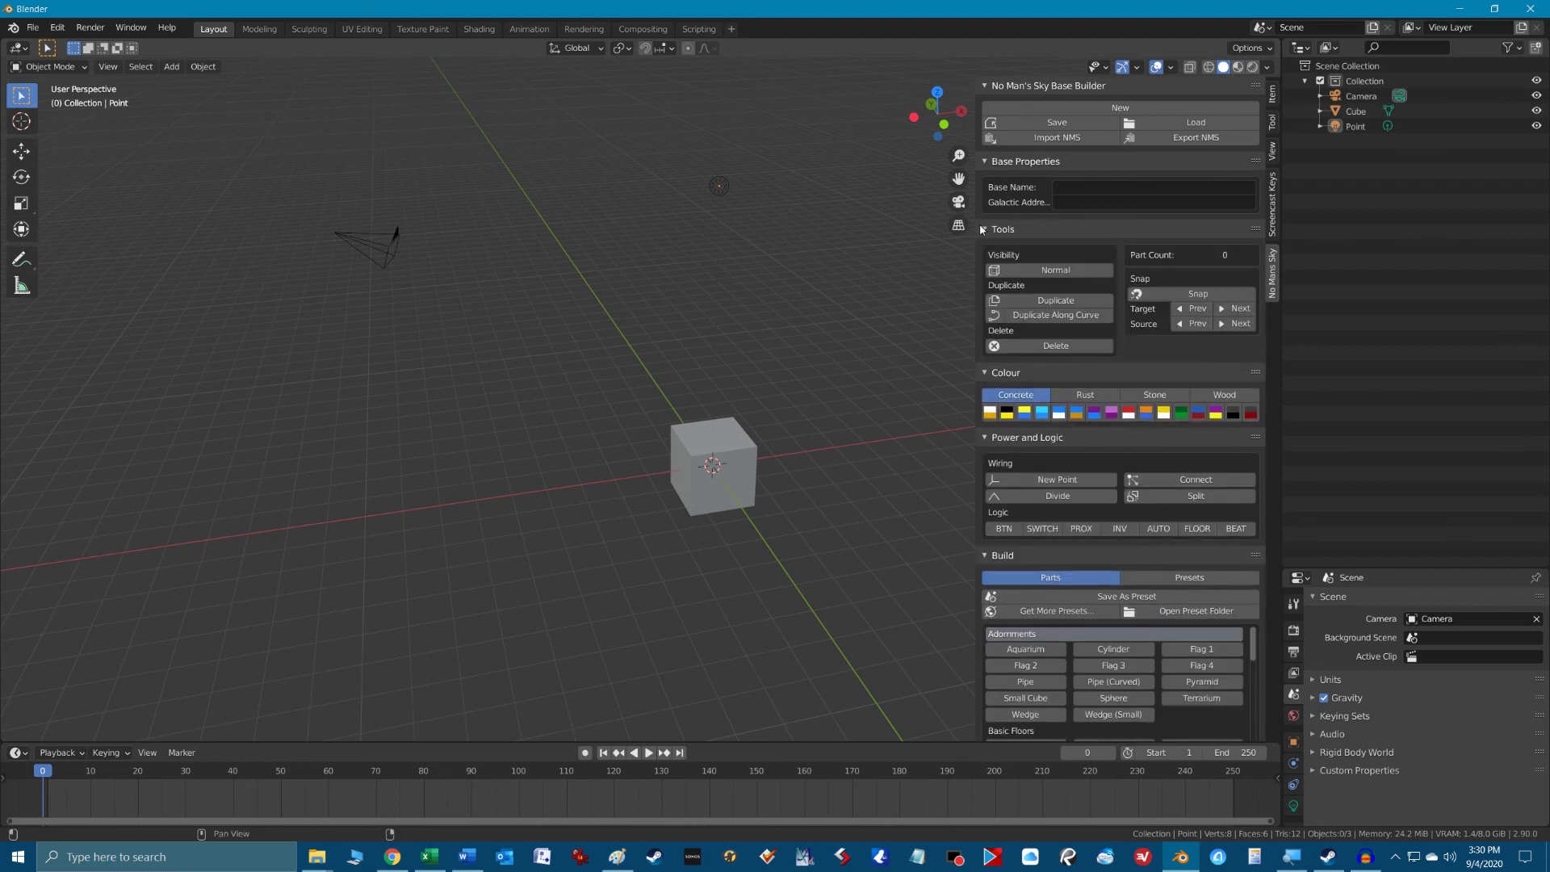
click(986, 230)
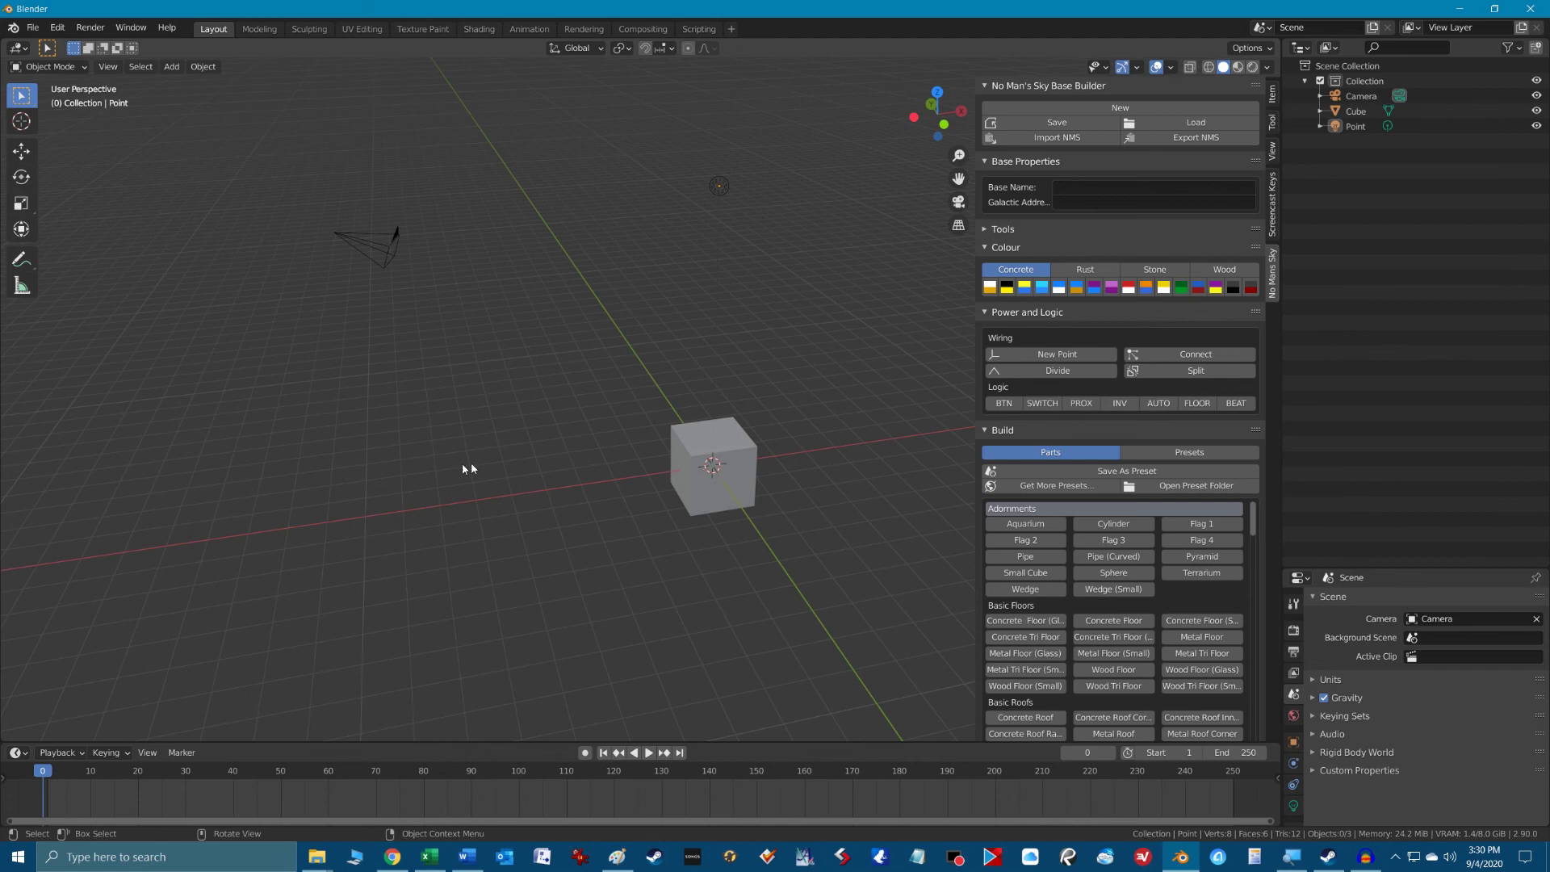
scroll(512, 457, down, 1)
scroll(512, 457, up, 2)
scroll(512, 454, down, 1)
Select all objects (light, camera, cube) and delete them, leaving only the Collection
click(720, 188)
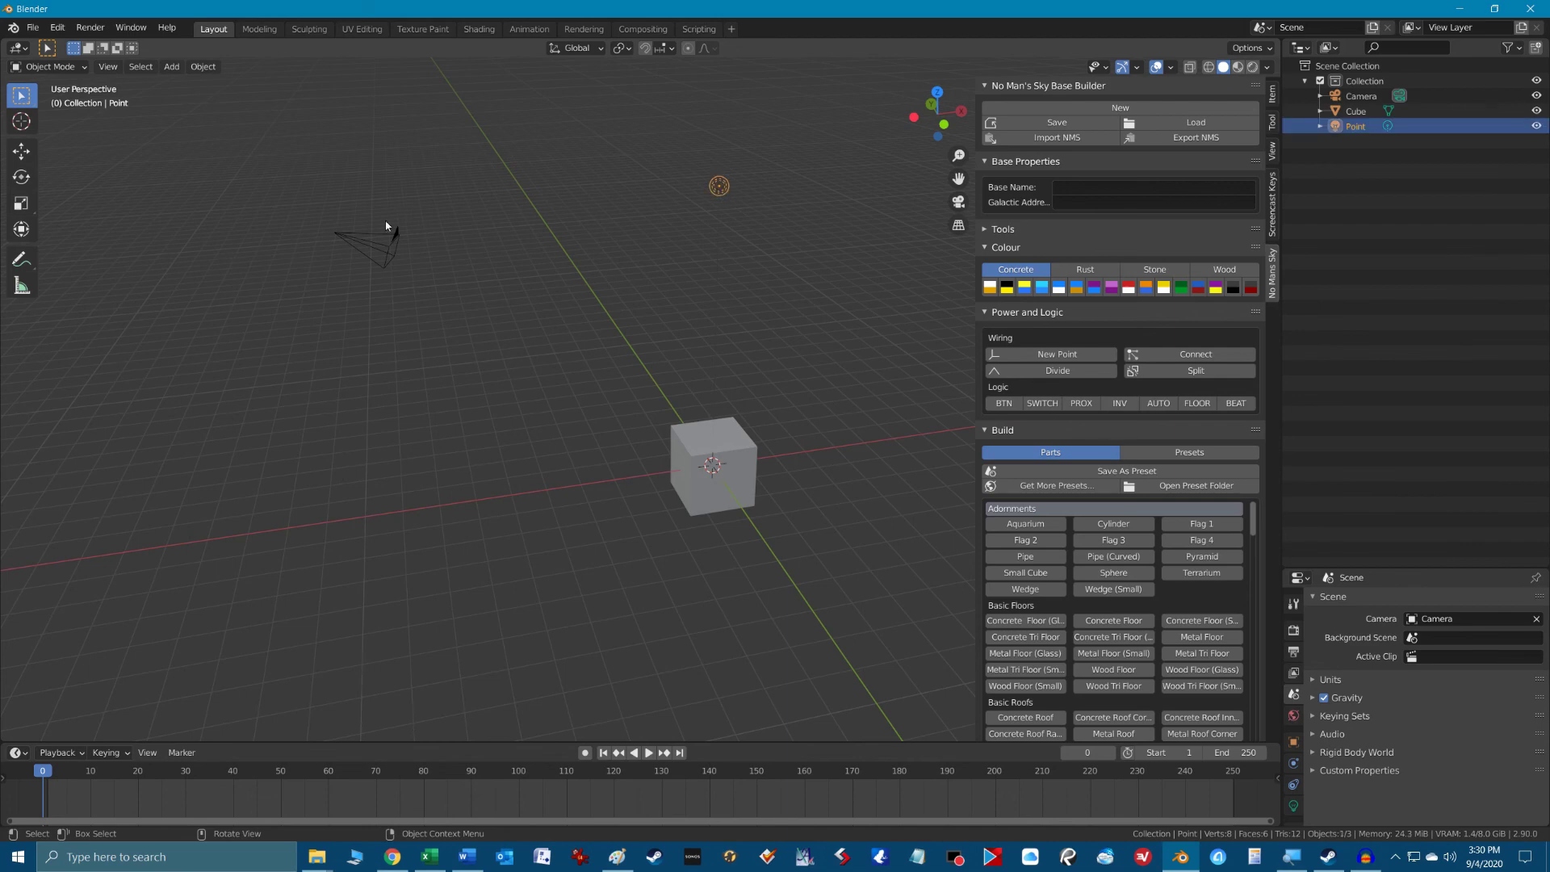
click(386, 228)
click(726, 468)
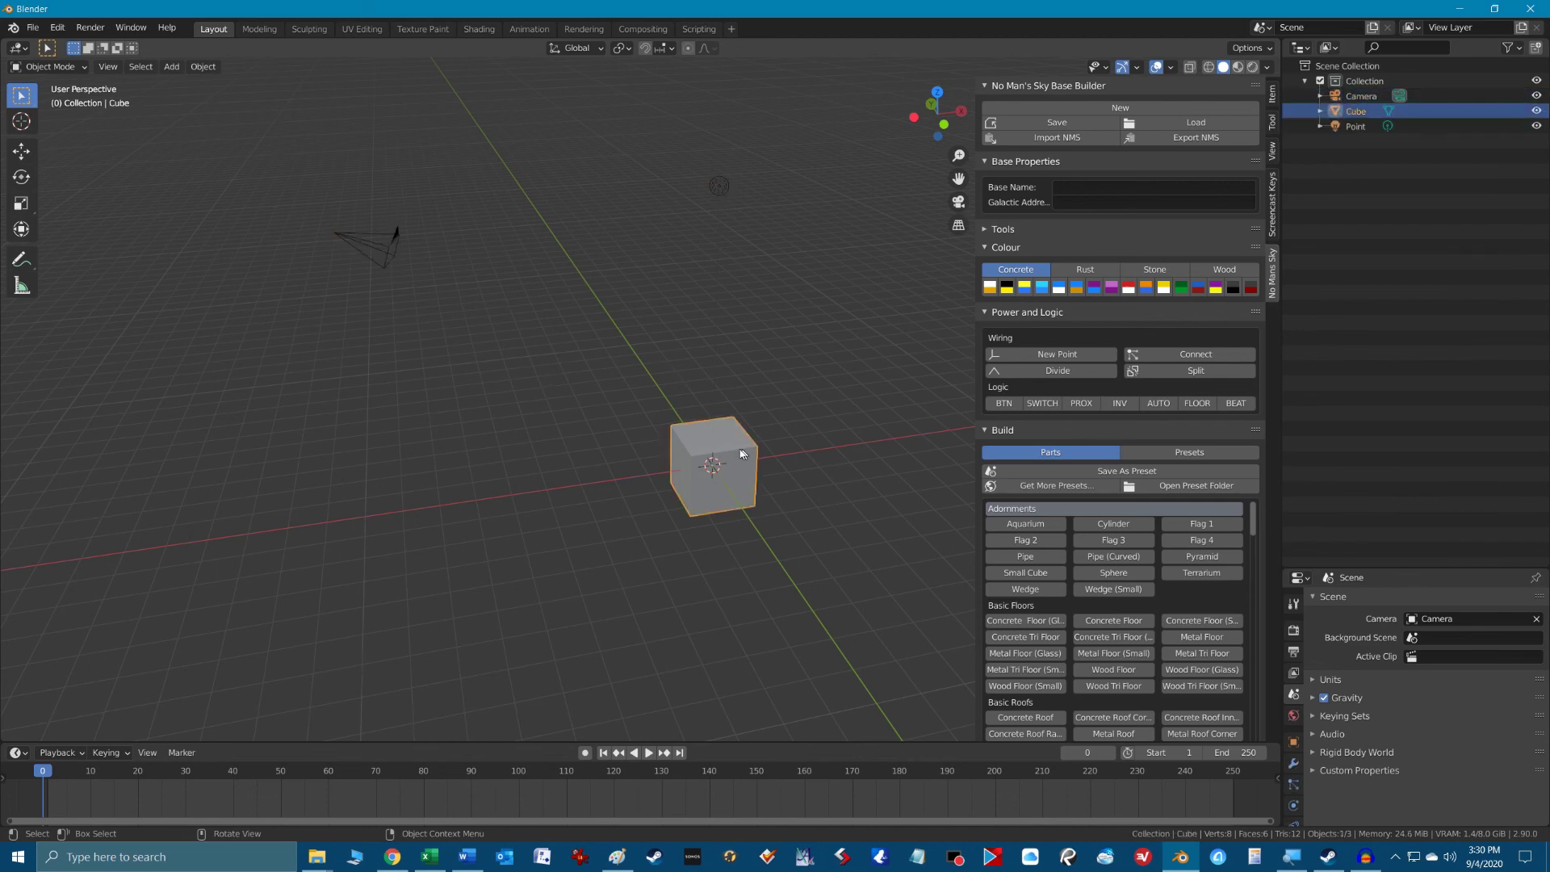
click(553, 351)
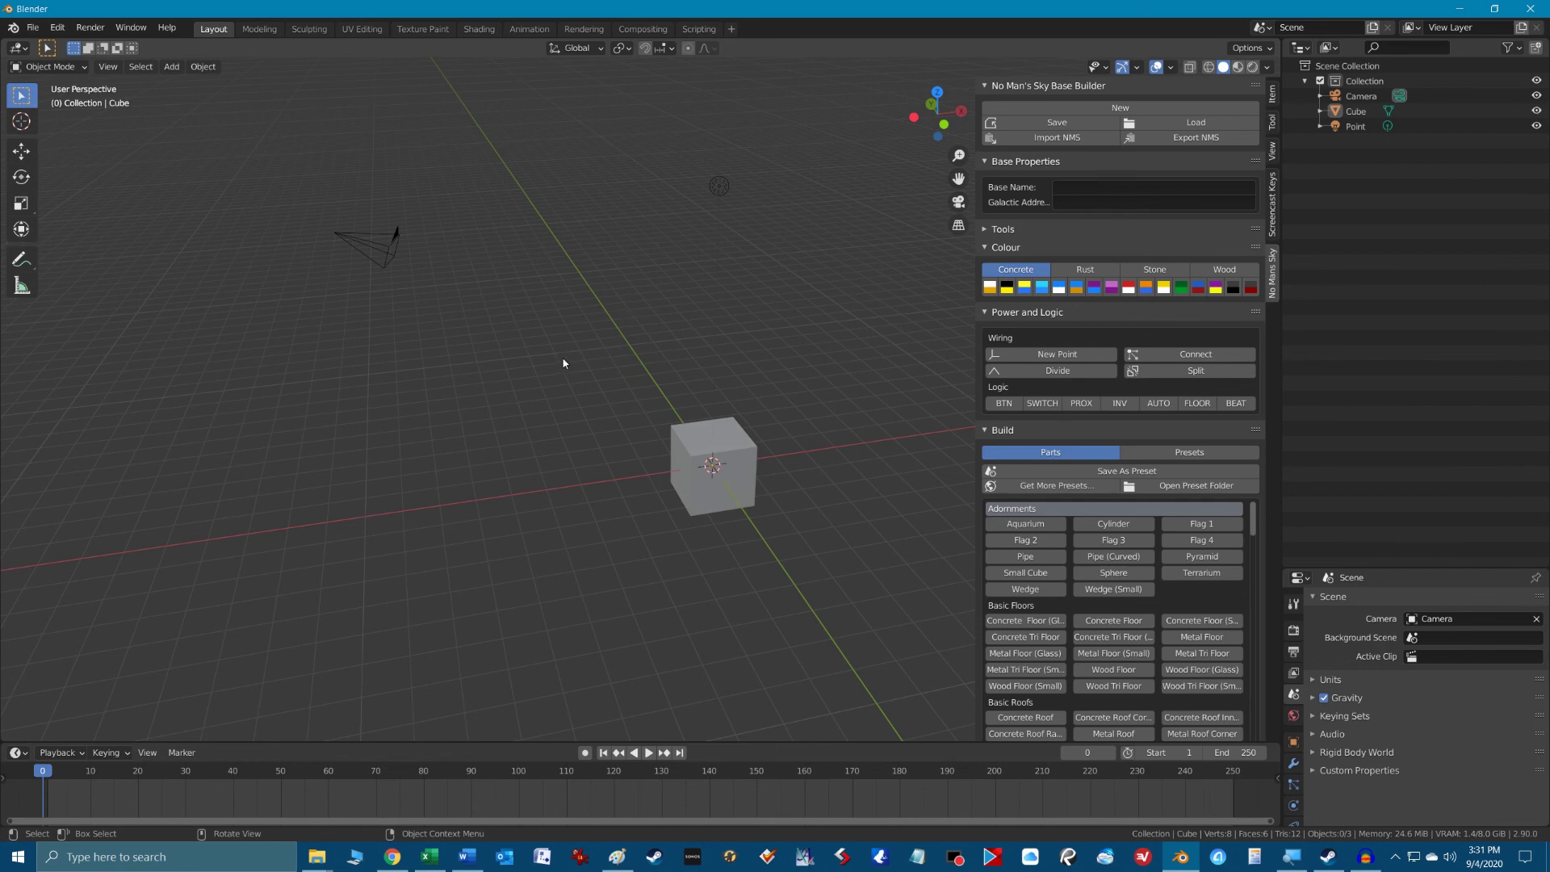
key(a)
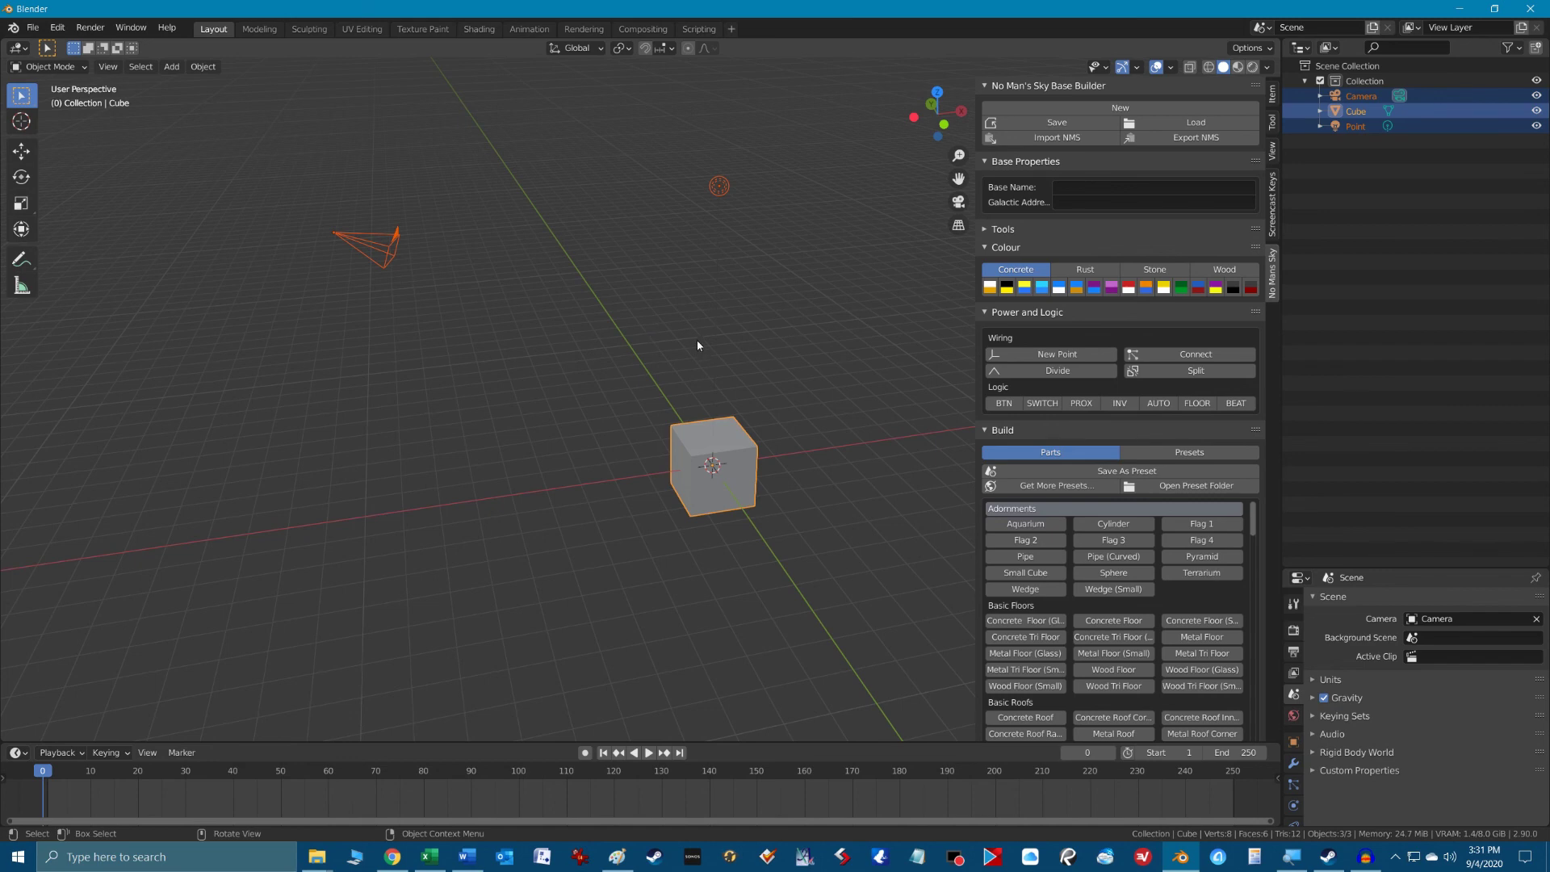
key(Delete)
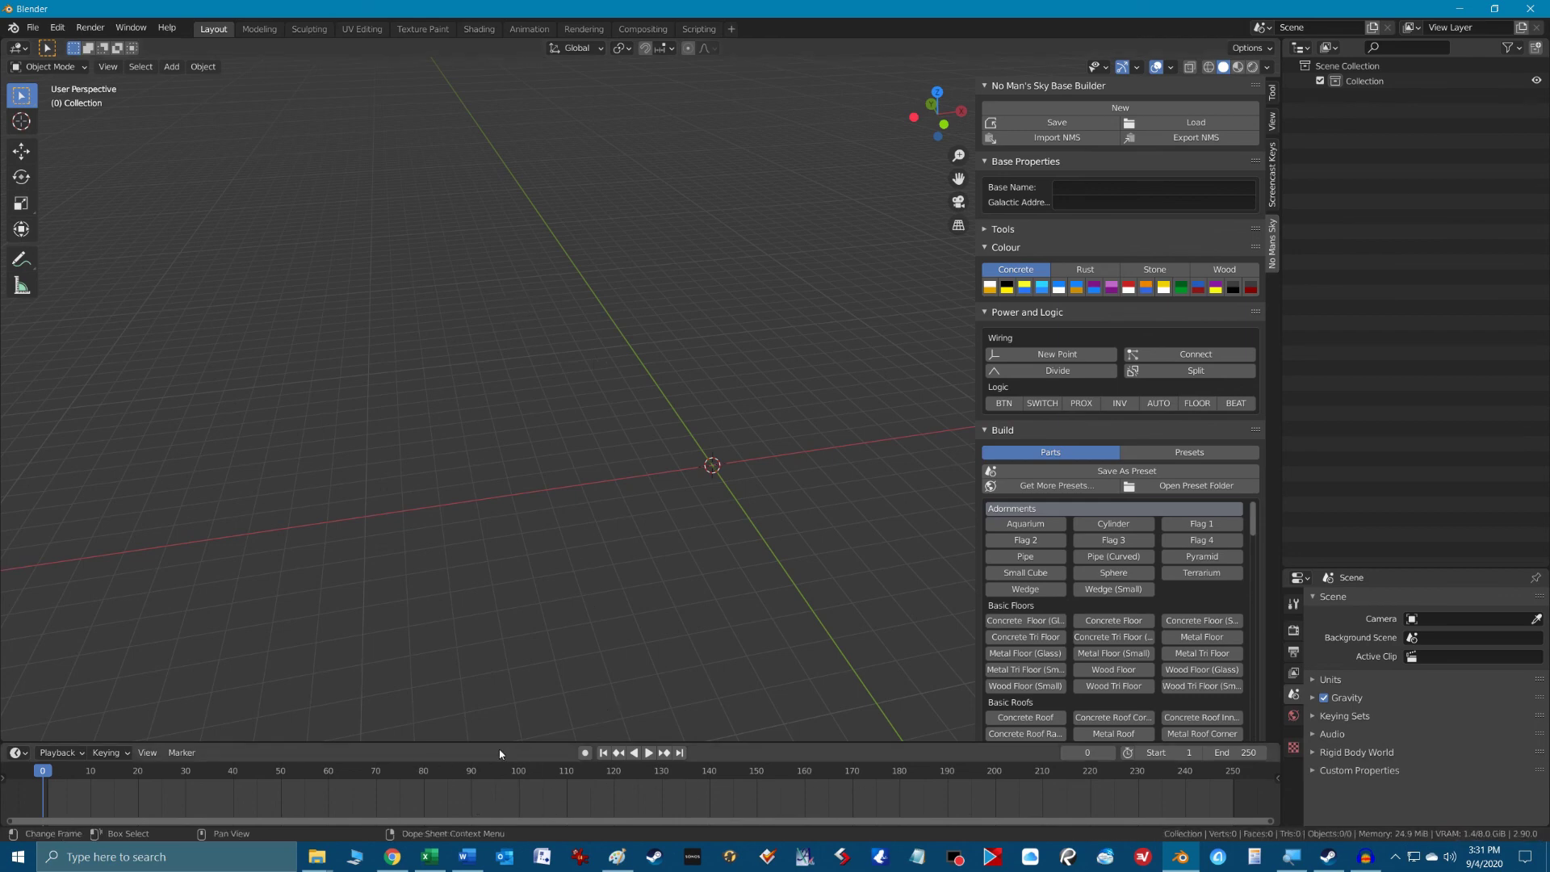
Merge the timeline area into the 3D viewport so the timeline is removed
drag(526, 743, 531, 832)
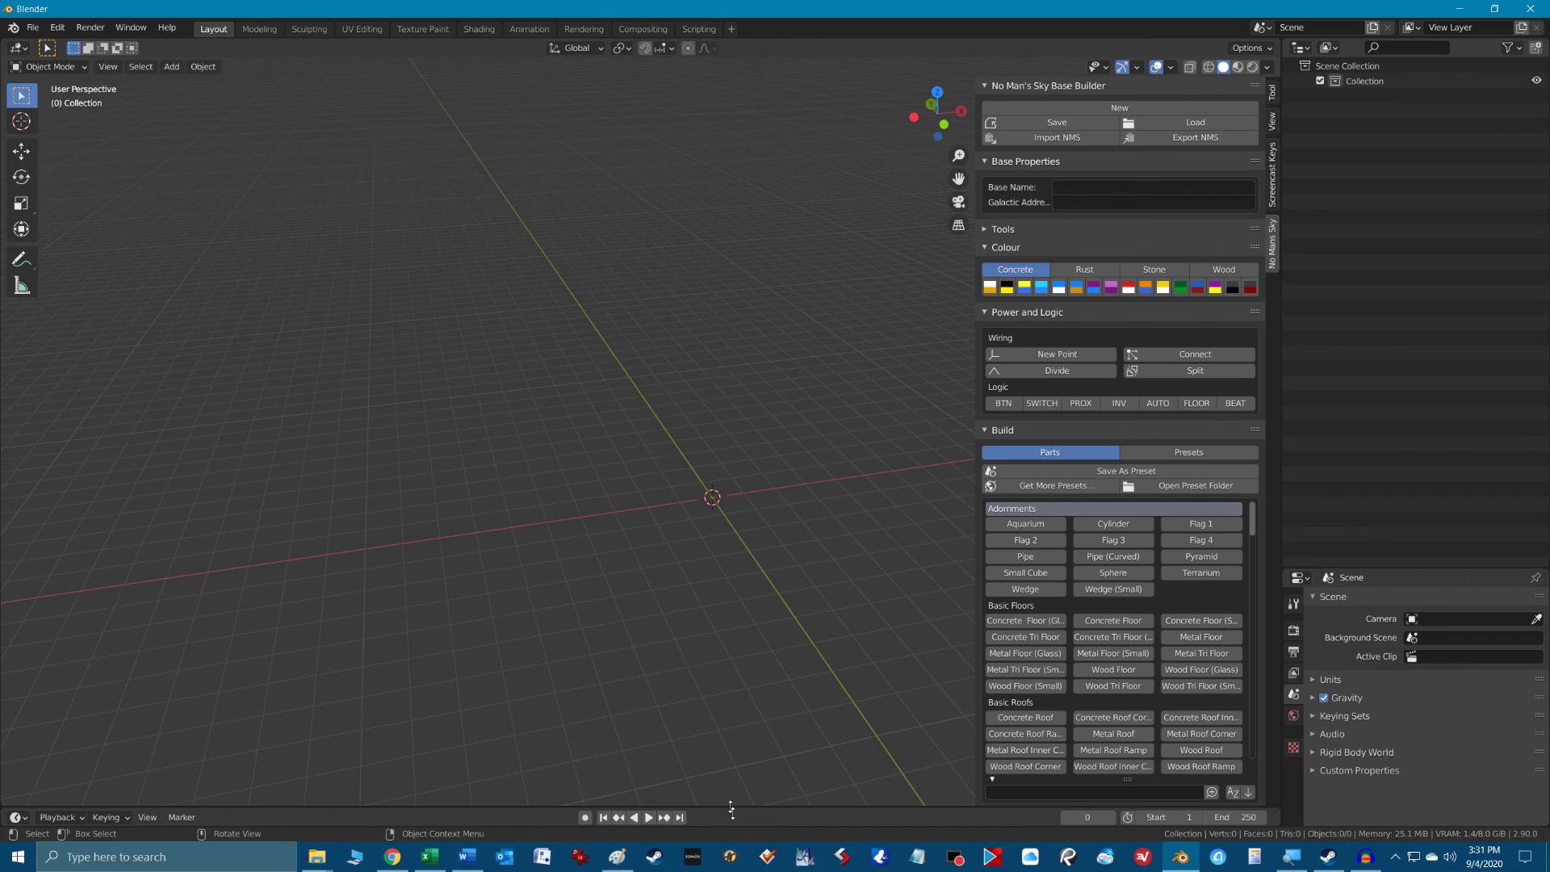
drag(730, 809, 786, 670)
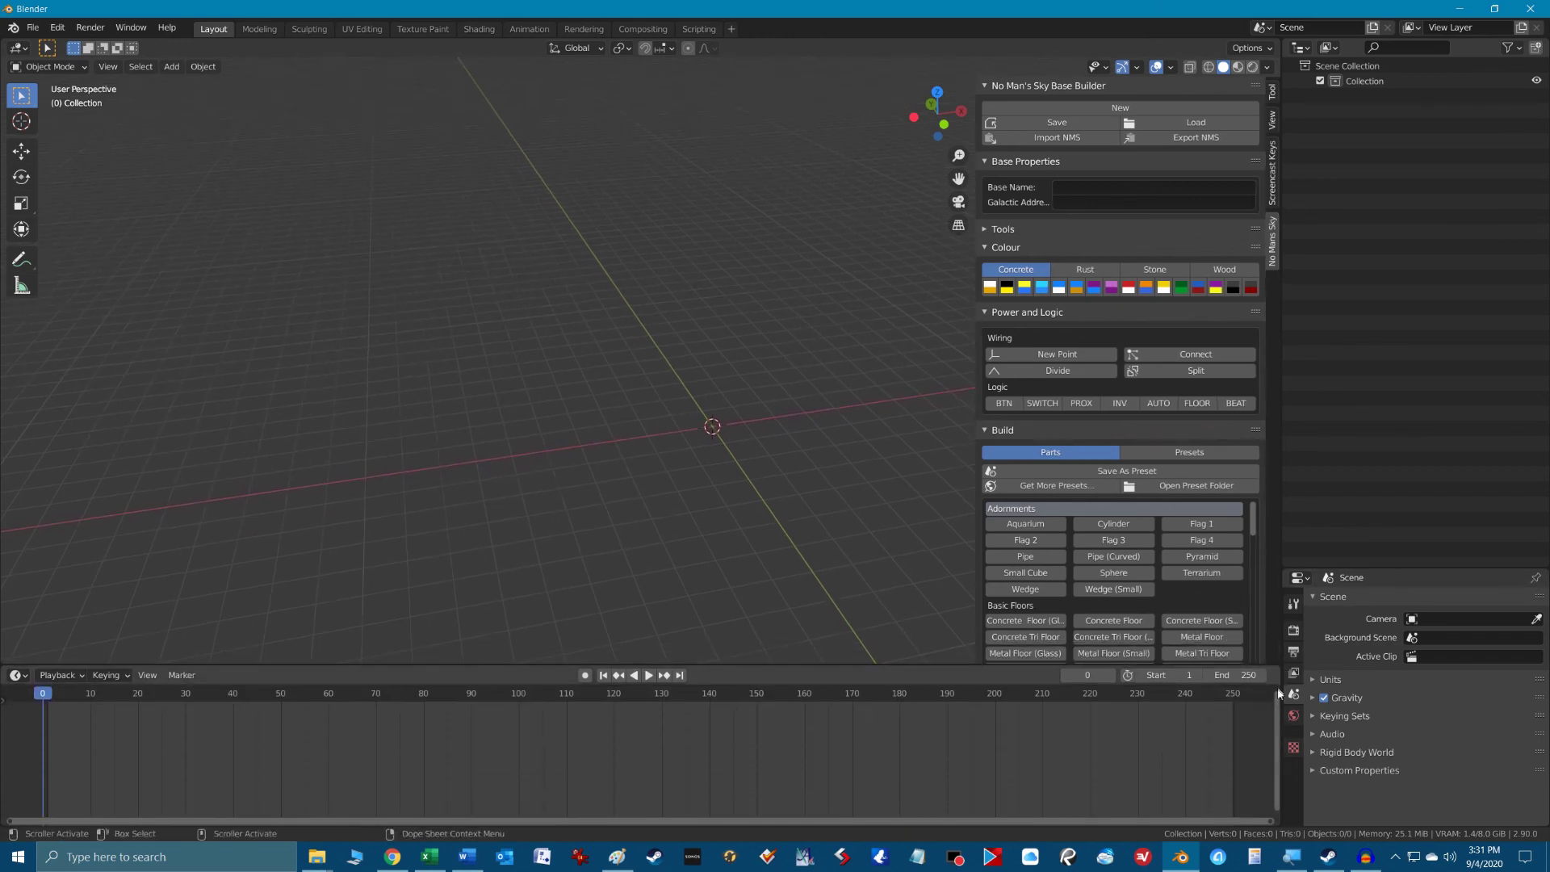
drag(1282, 668, 1259, 810)
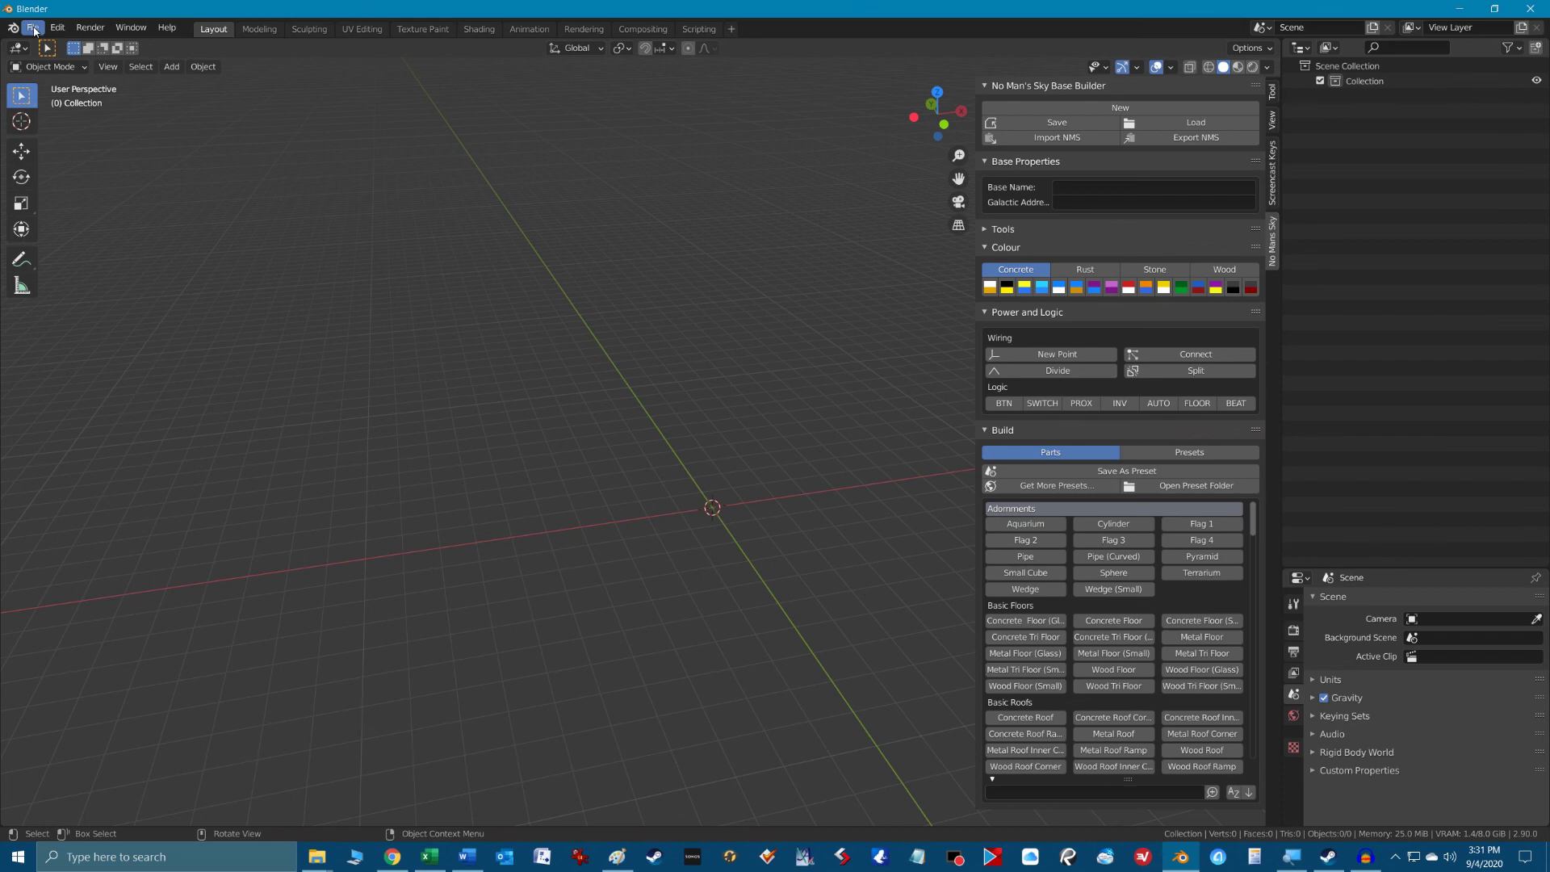
Use File > Defaults > Save Startup File and confirm, saving the current empty setup
click(33, 28)
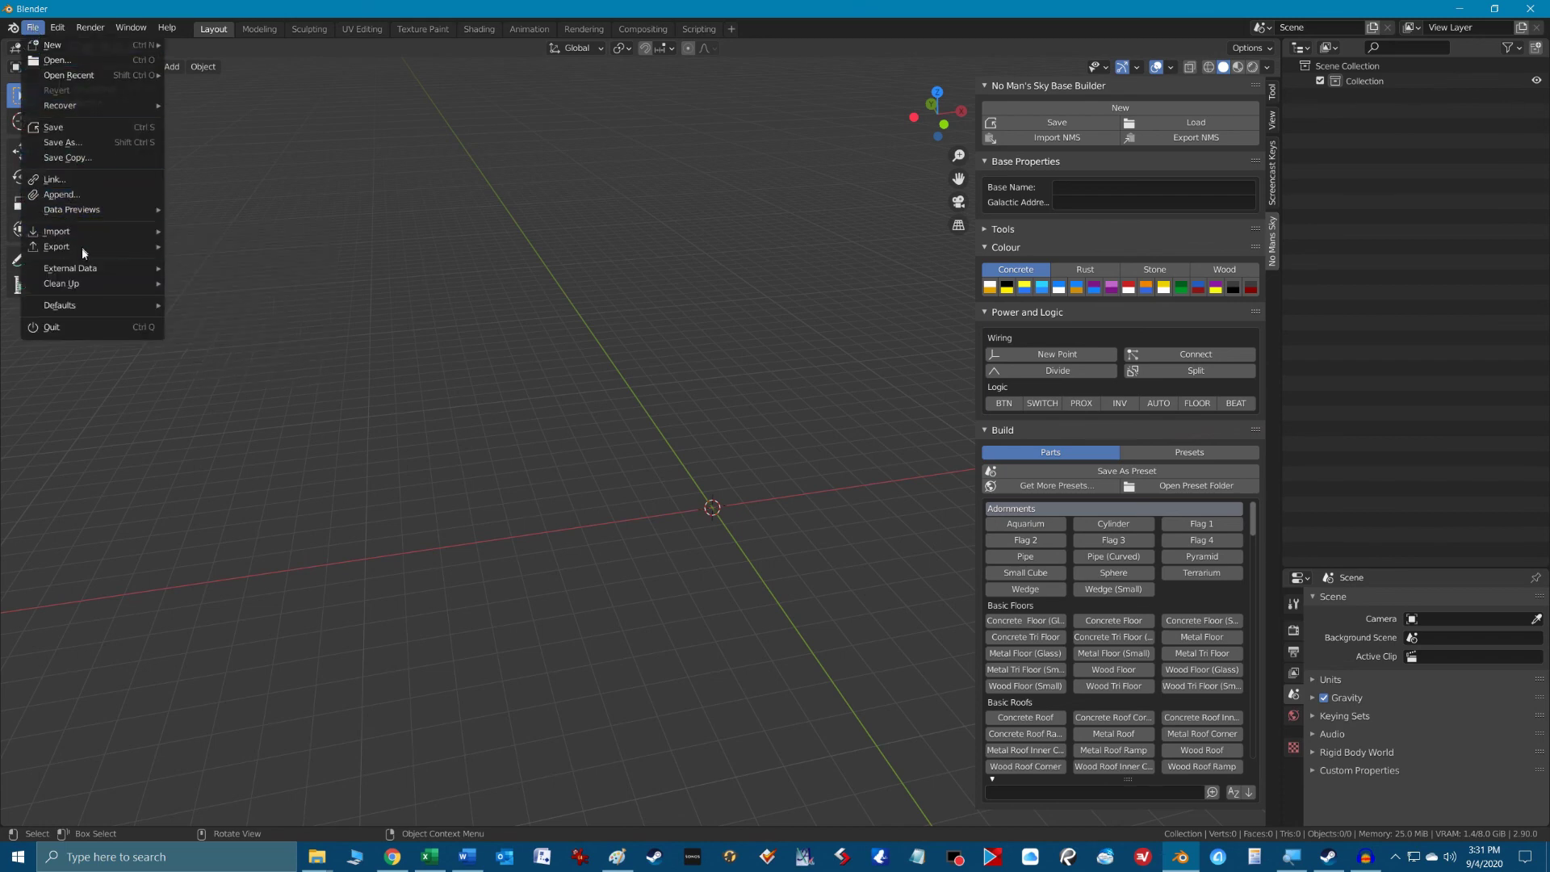
mouse_move(81, 311)
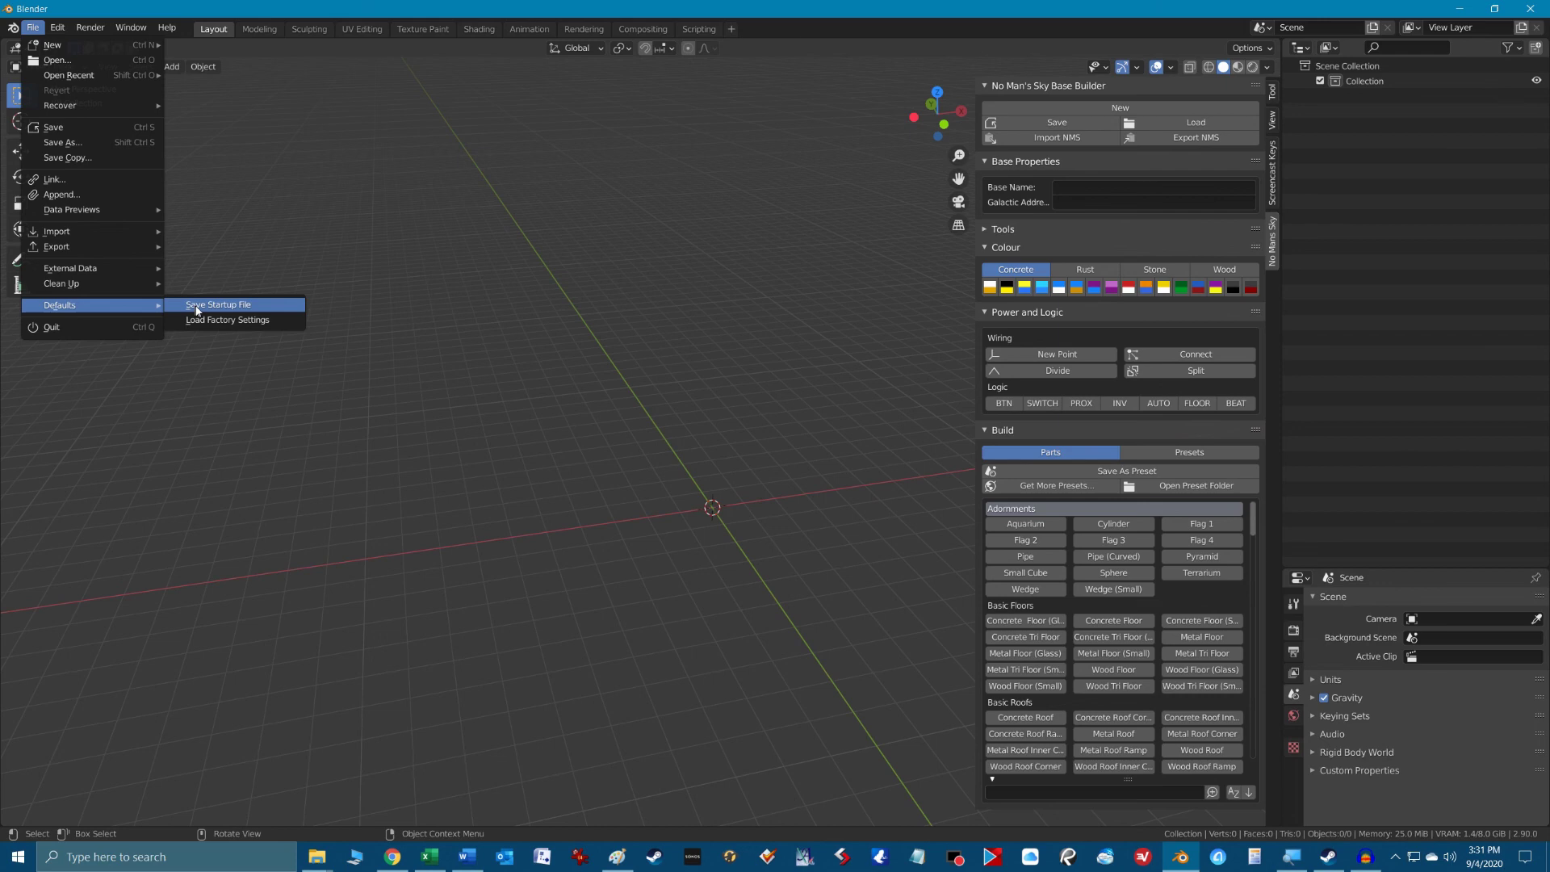
click(242, 305)
click(312, 309)
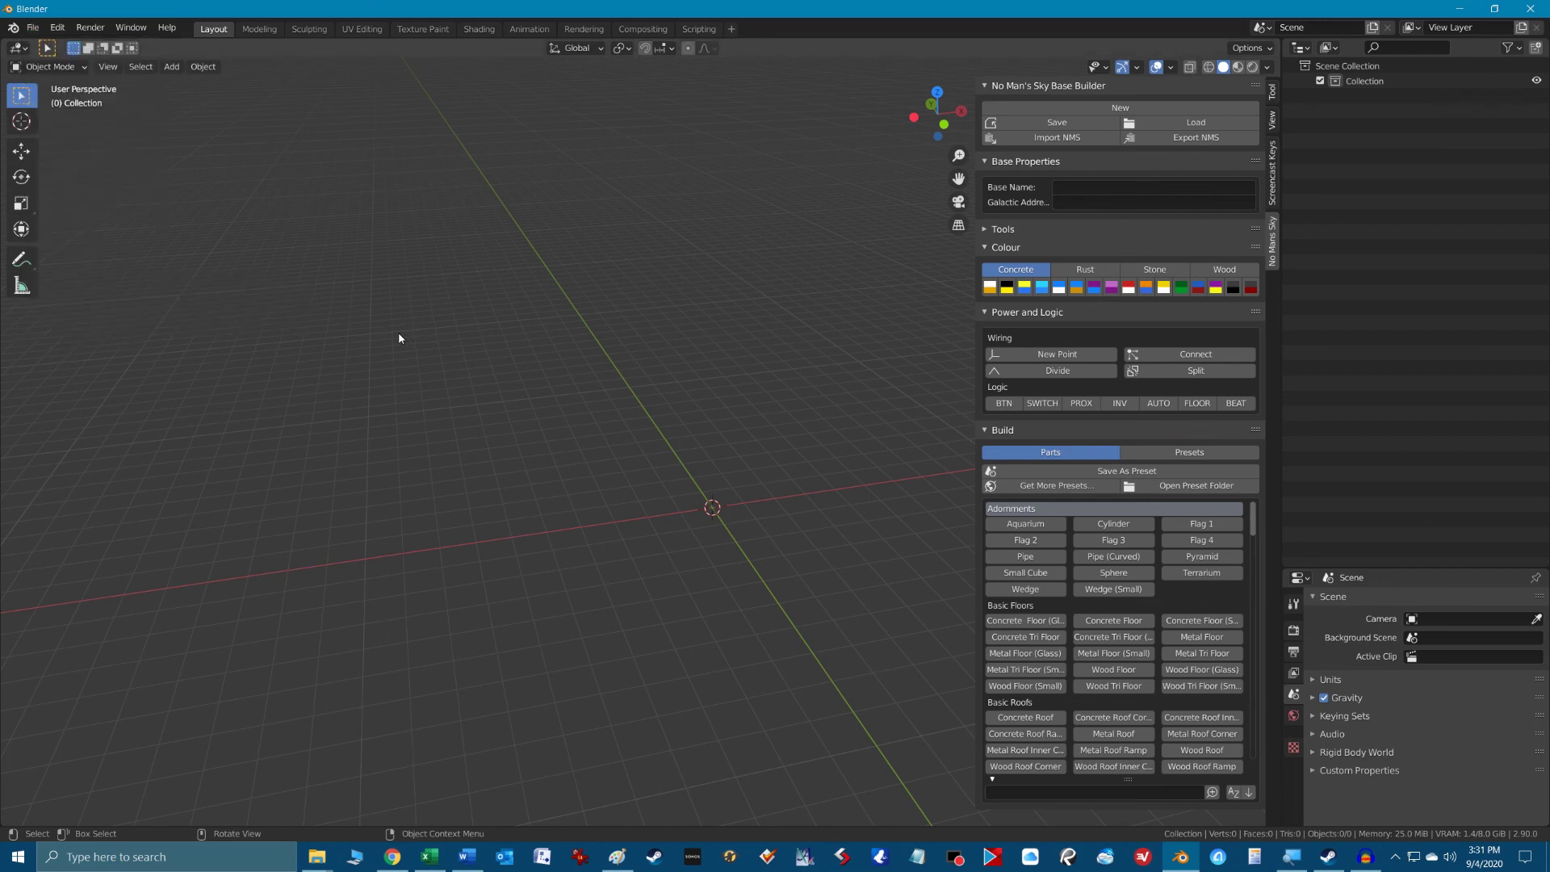
click(33, 28)
mouse_move(84, 312)
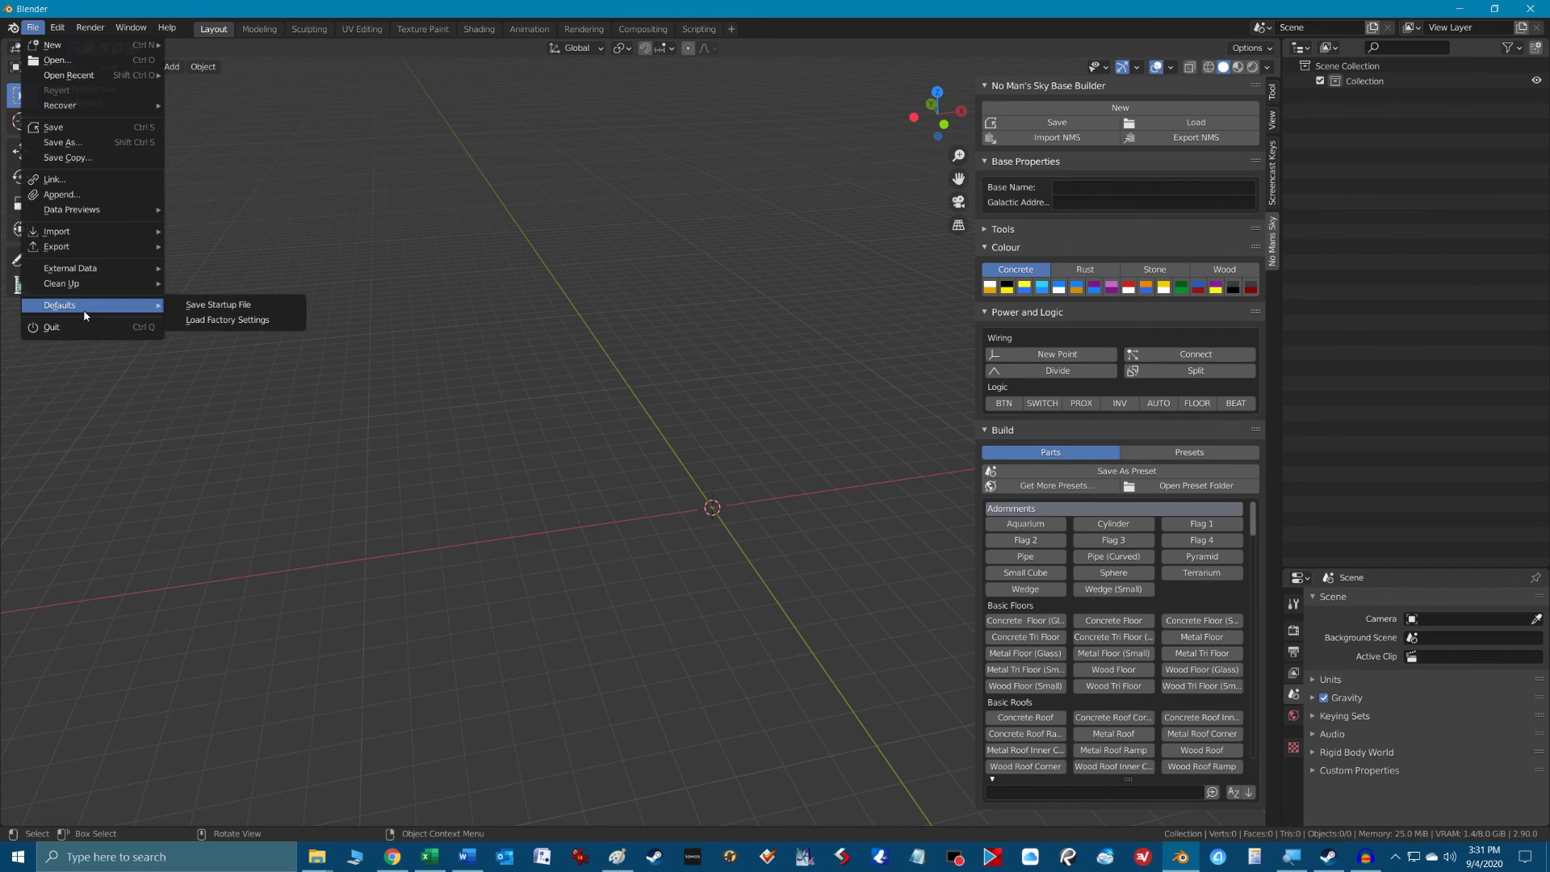
click(223, 311)
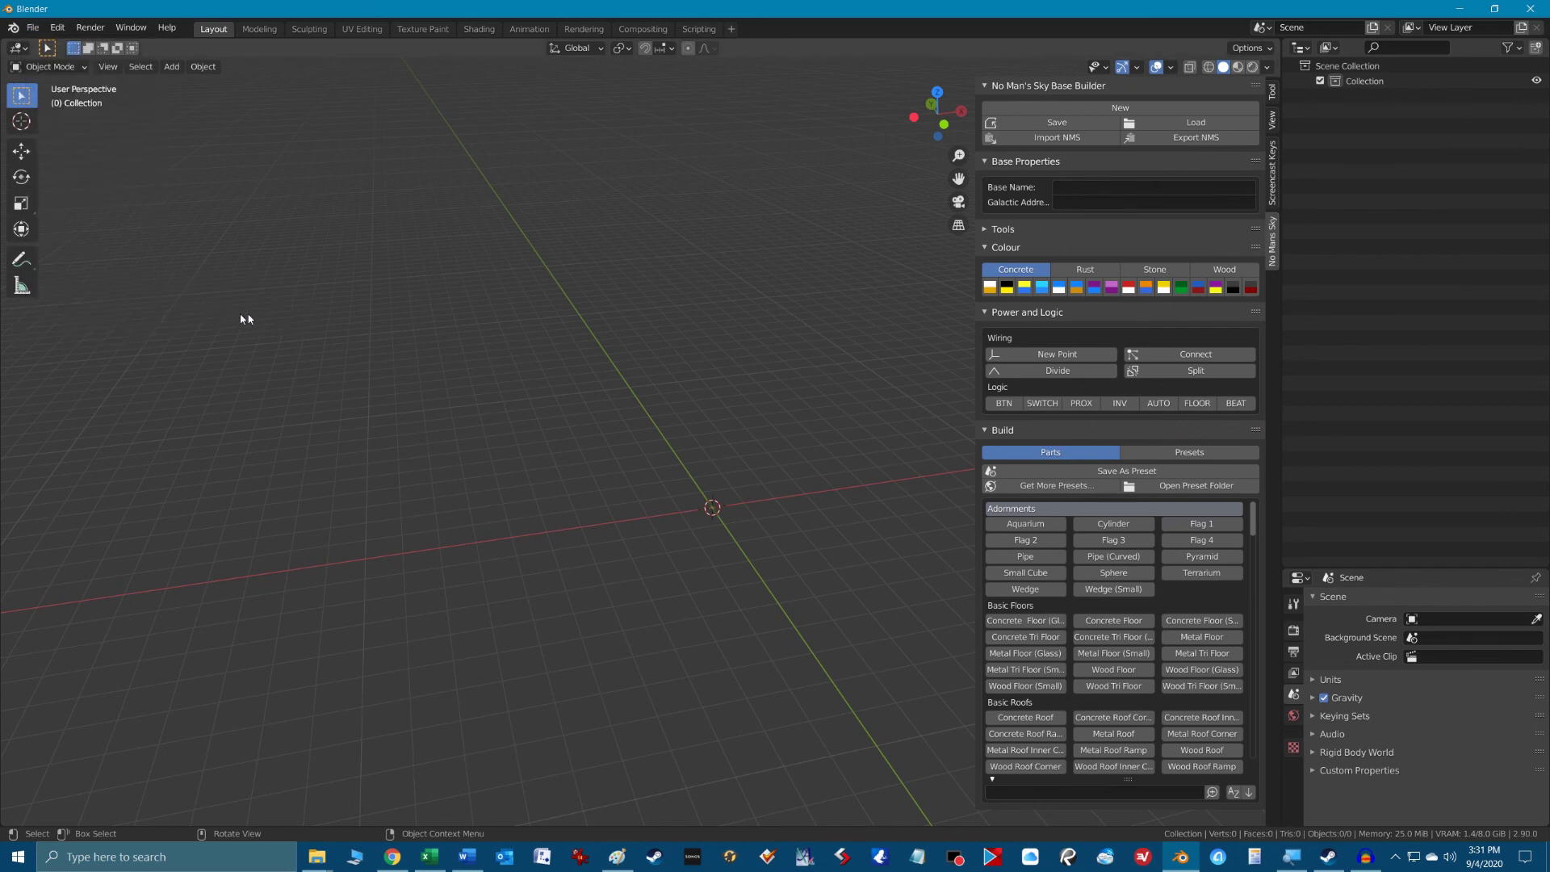
scroll(793, 439, up, 2)
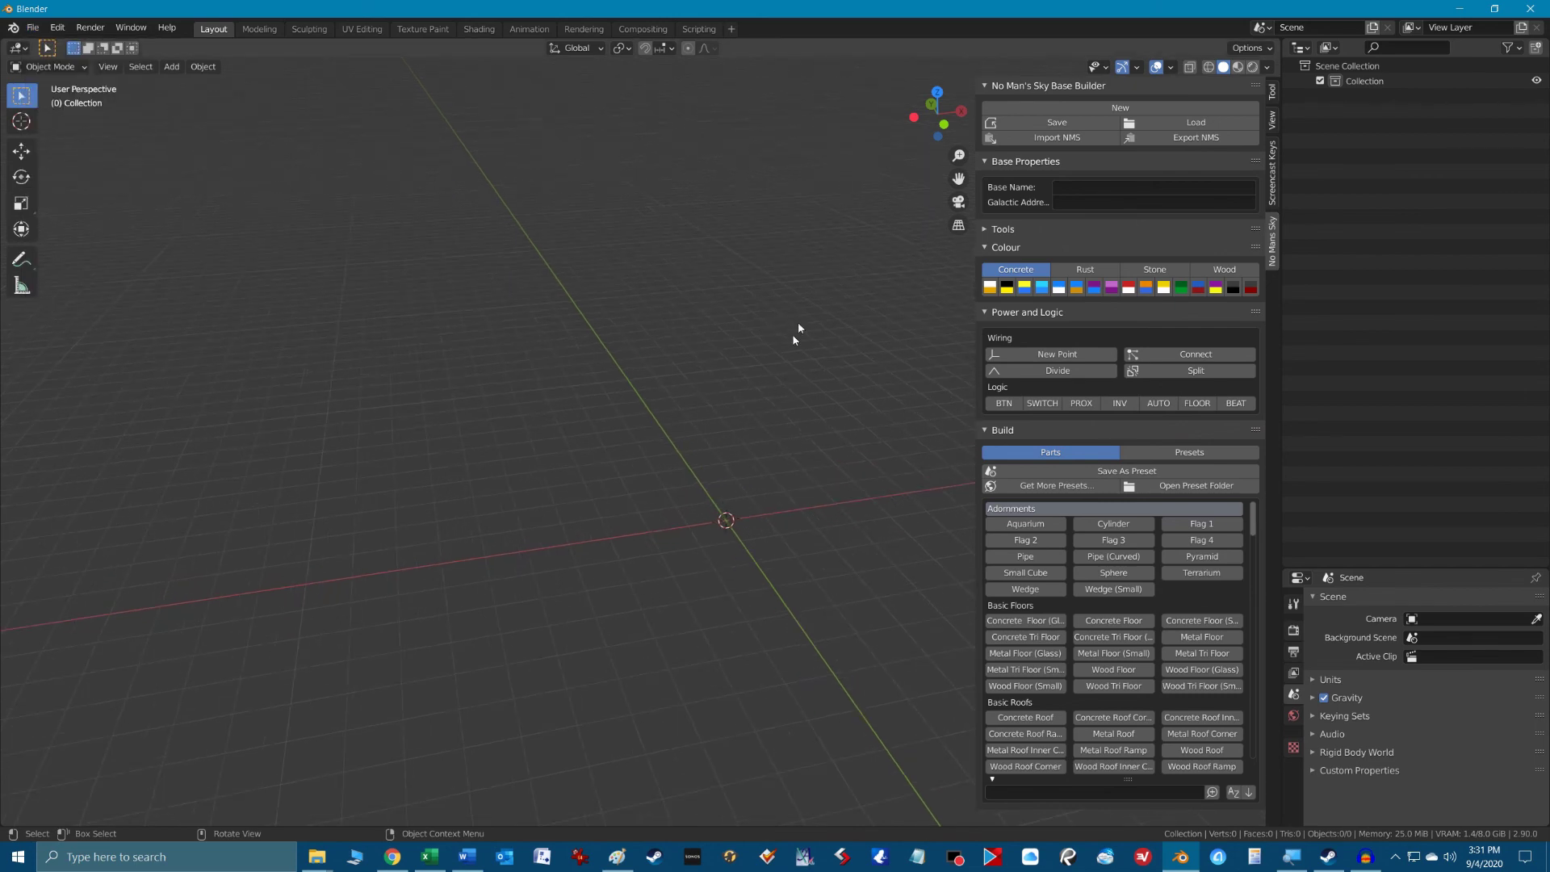